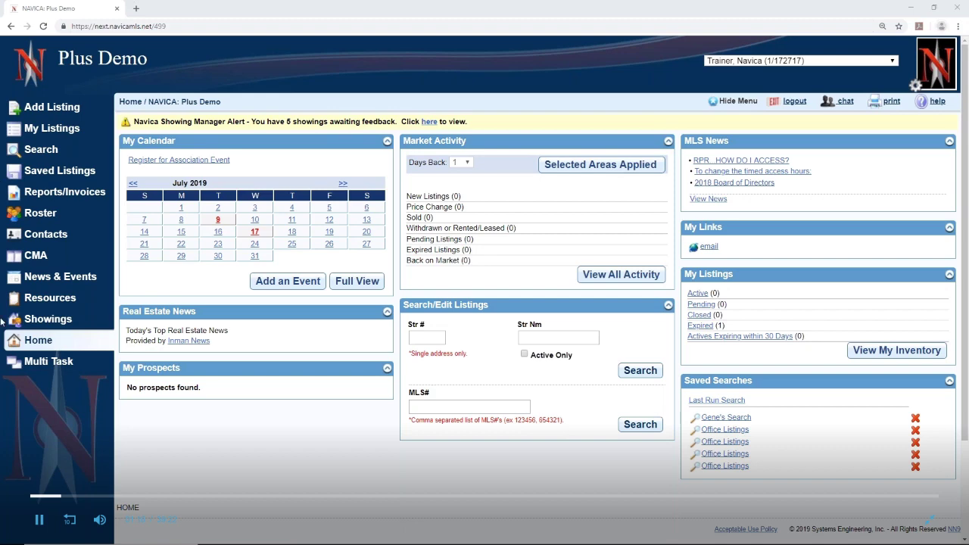
Open the CMA section to see the saved CMA for 123 Somewhere Street
click(35, 255)
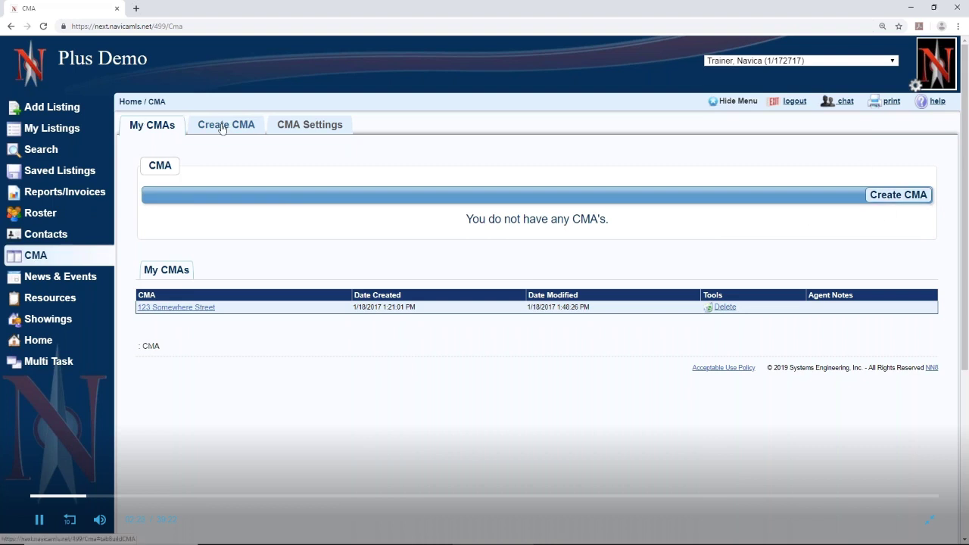
Open the default adjustment values for the Residential, Farm, Mobile Home format under CMA Settings
click(323, 129)
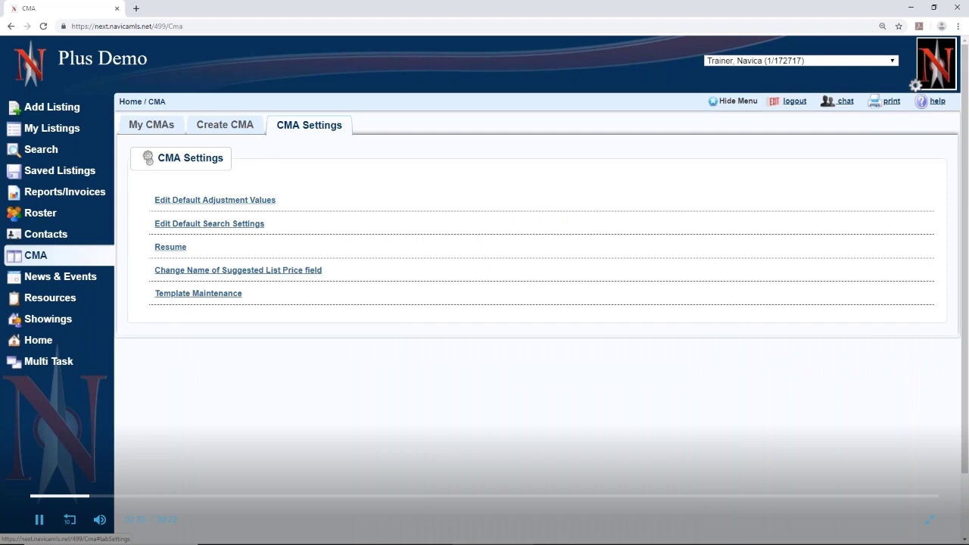
click(238, 205)
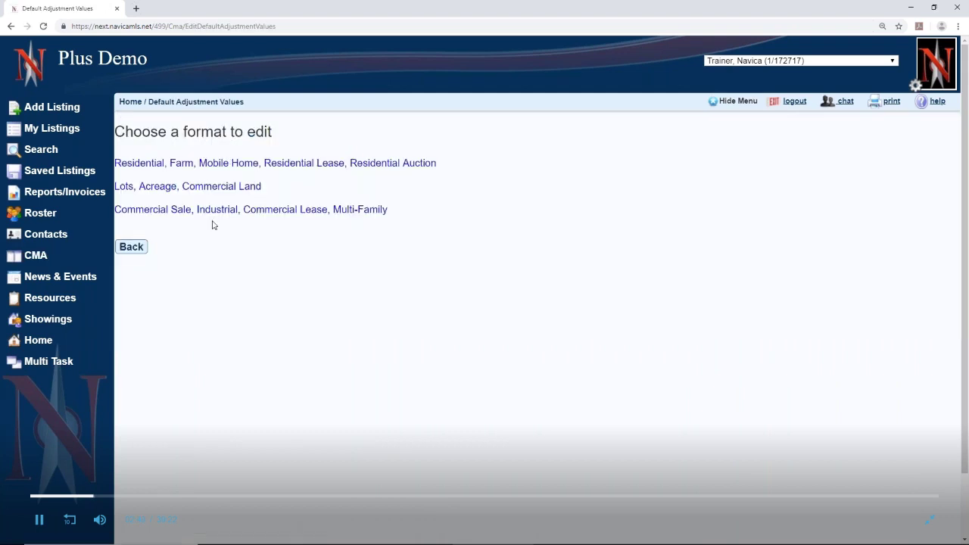
click(217, 165)
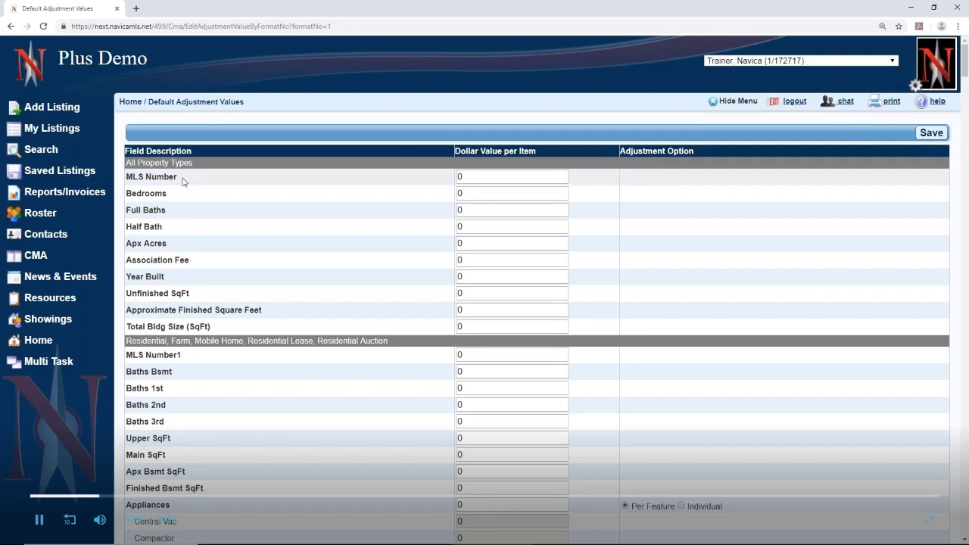
Enter 200 as the Full Baths adjustment value, moving over from the Bedrooms field
click(506, 197)
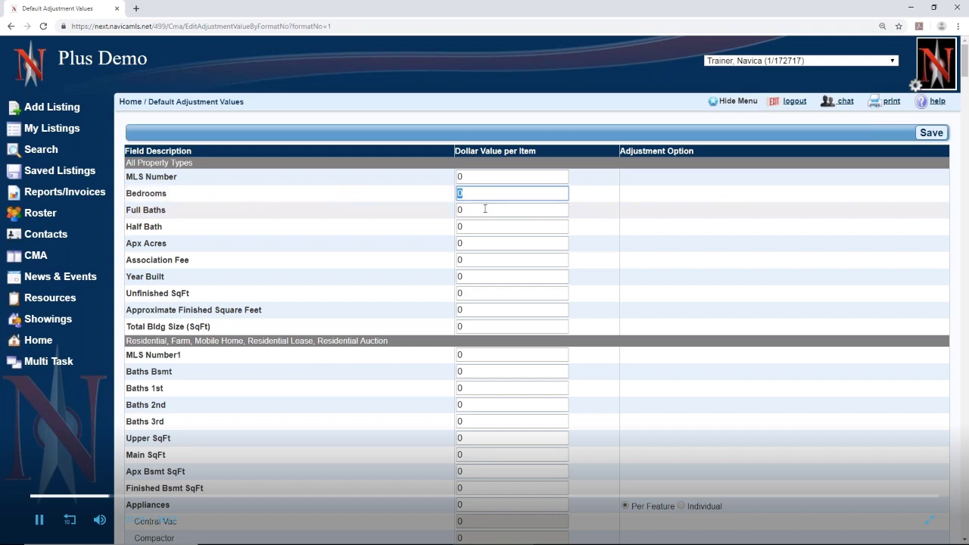
key(Tab)
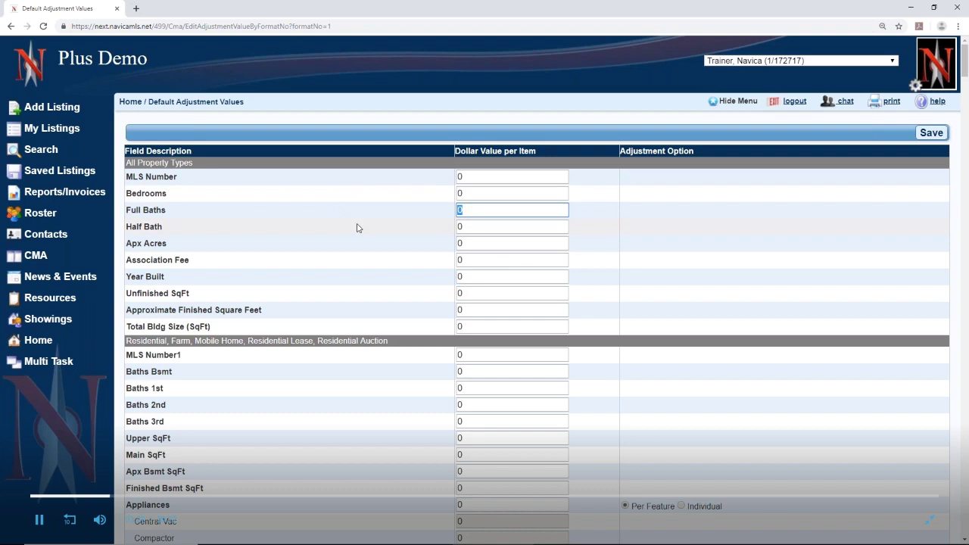
text(2000)
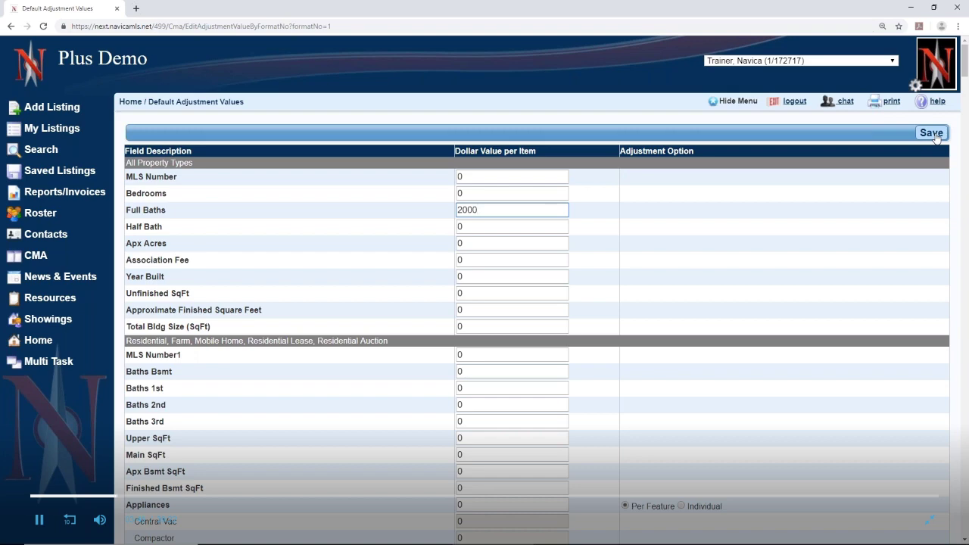
scroll(764, 354, down, 2)
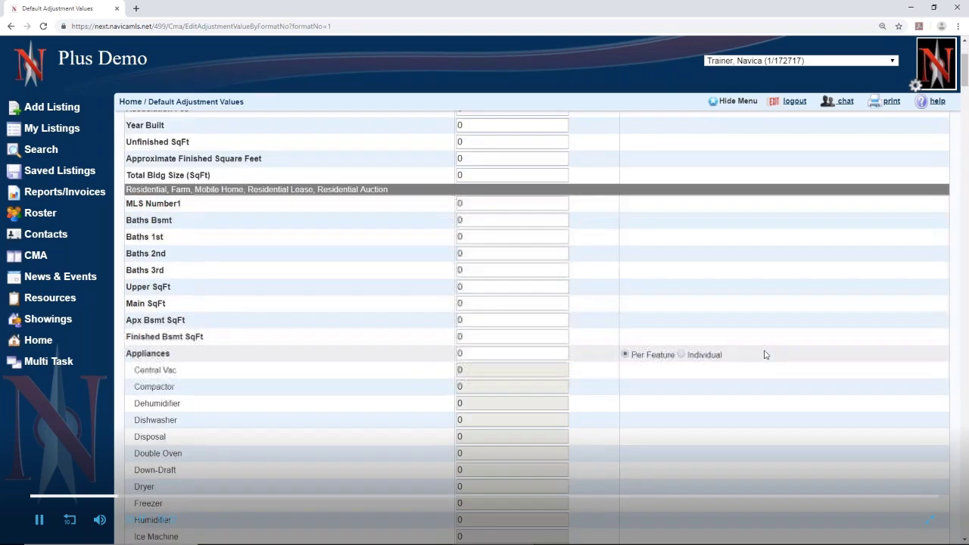
scroll(764, 354, down, 3)
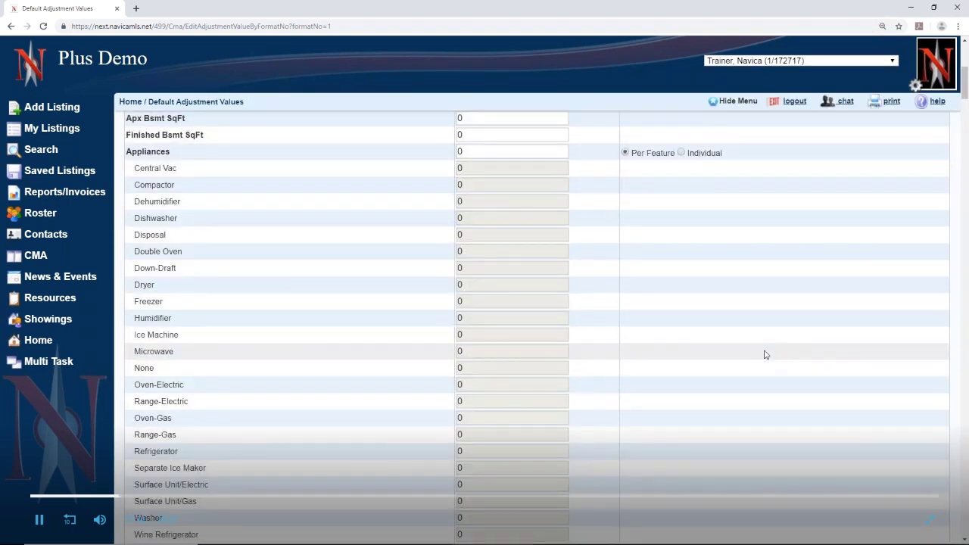
scroll(764, 354, up, 3)
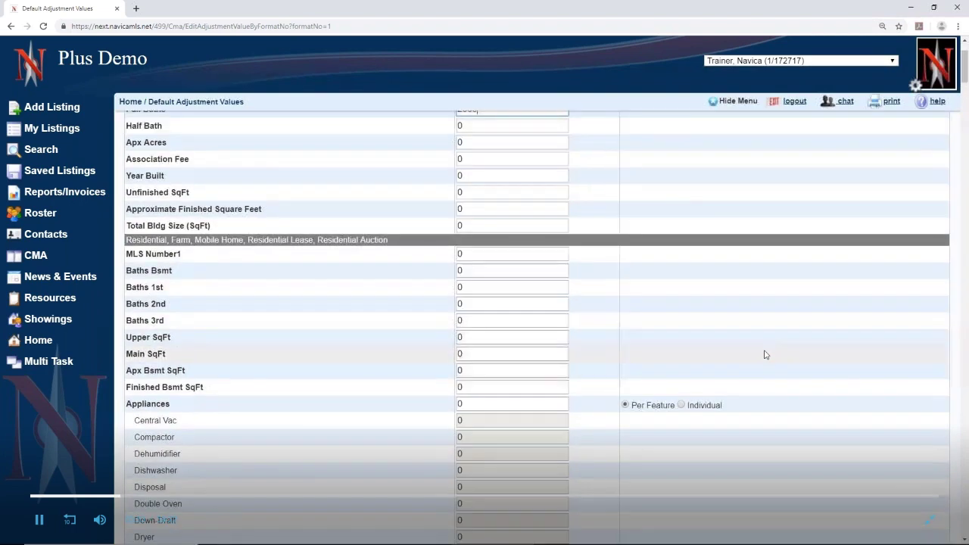
scroll(765, 354, up, 2)
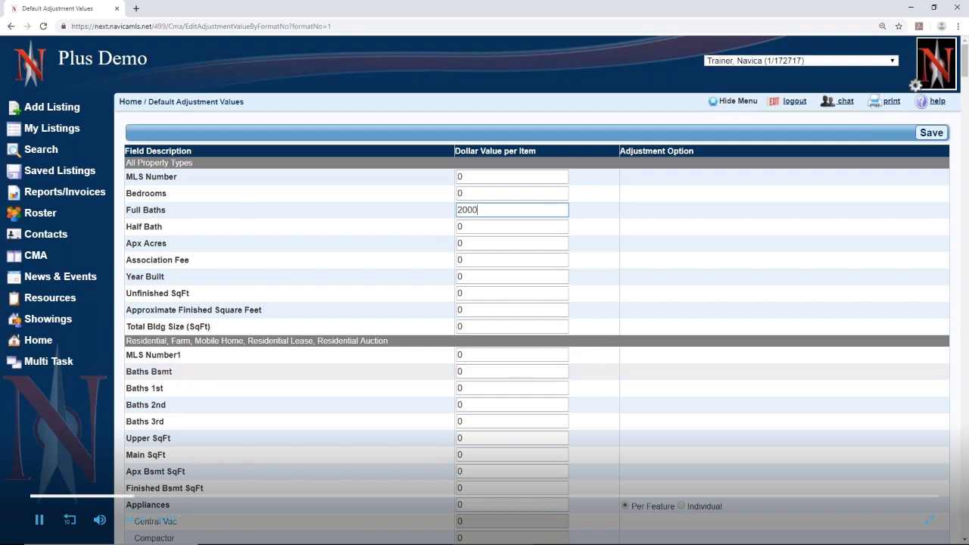
scroll(538, 329, down, 5)
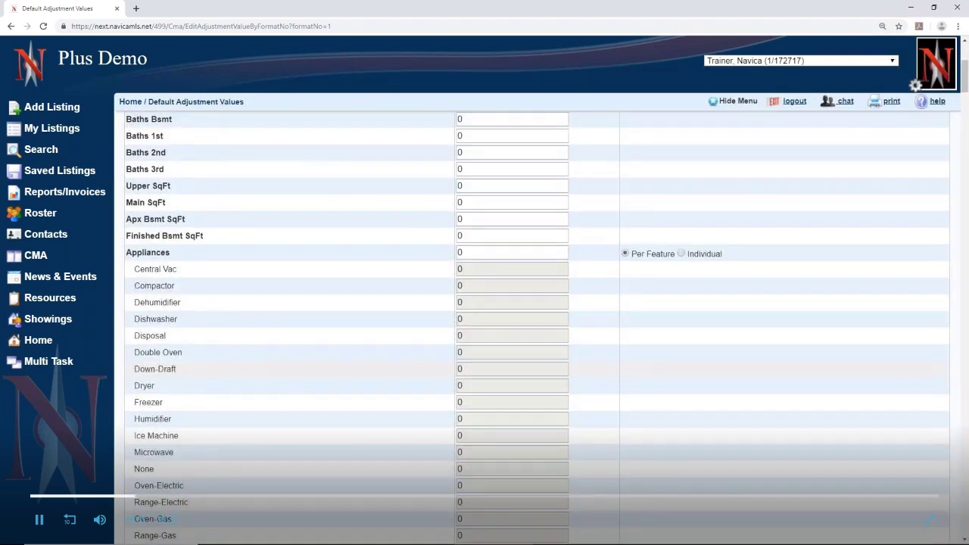
scroll(515, 369, down, 1)
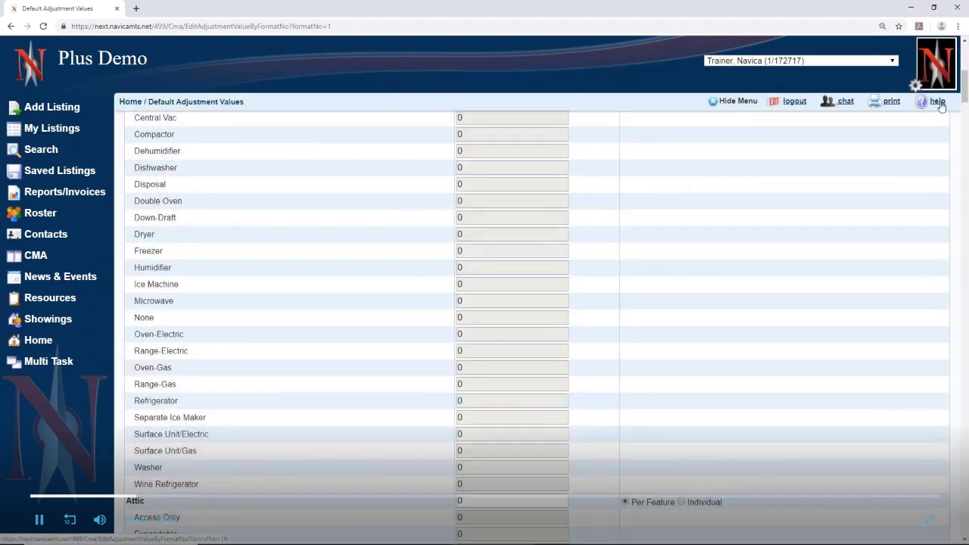
scroll(699, 391, up, 2)
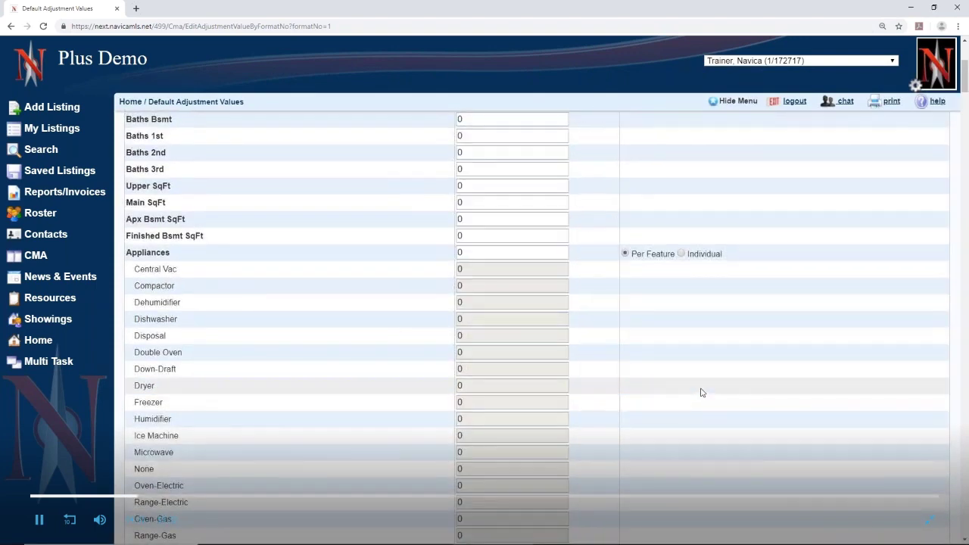
scroll(701, 392, down, 1)
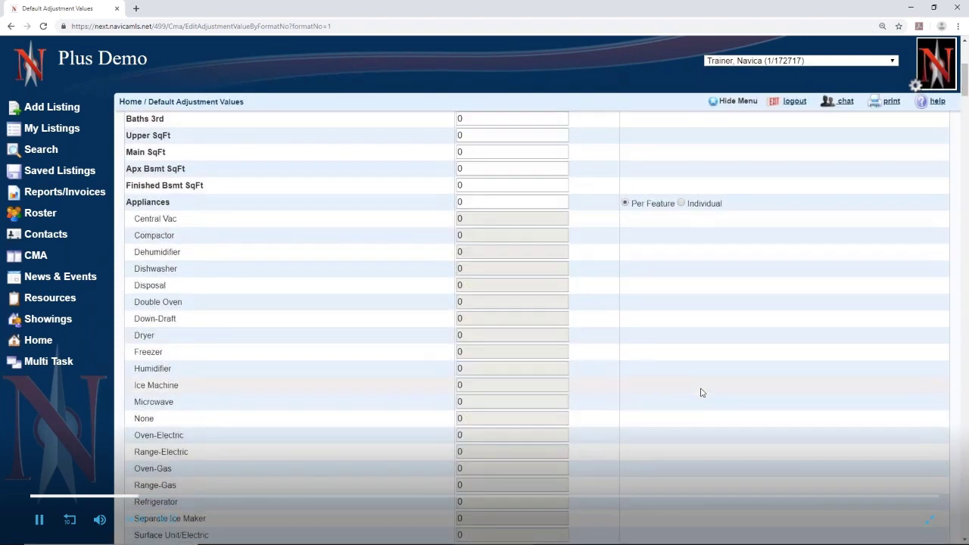
scroll(701, 392, down, 1)
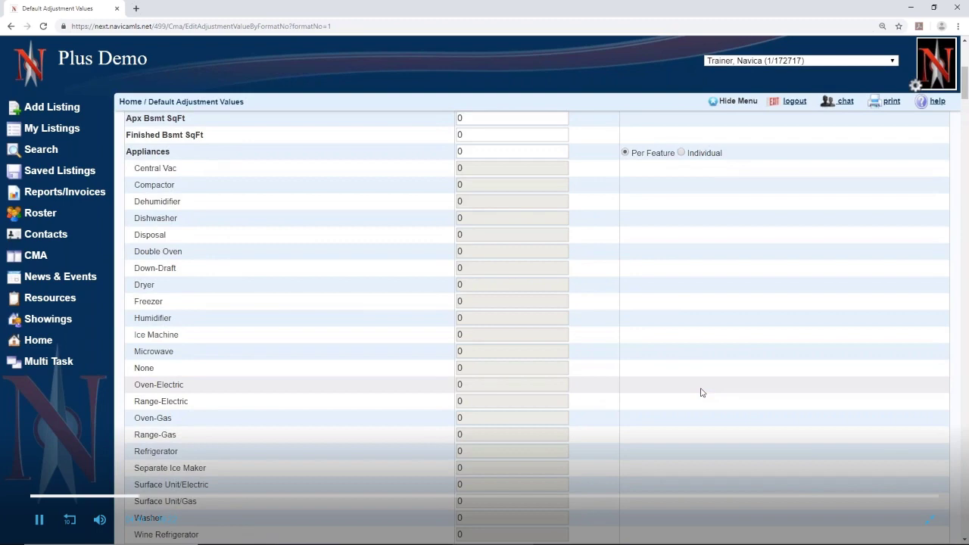
scroll(700, 392, down, 8)
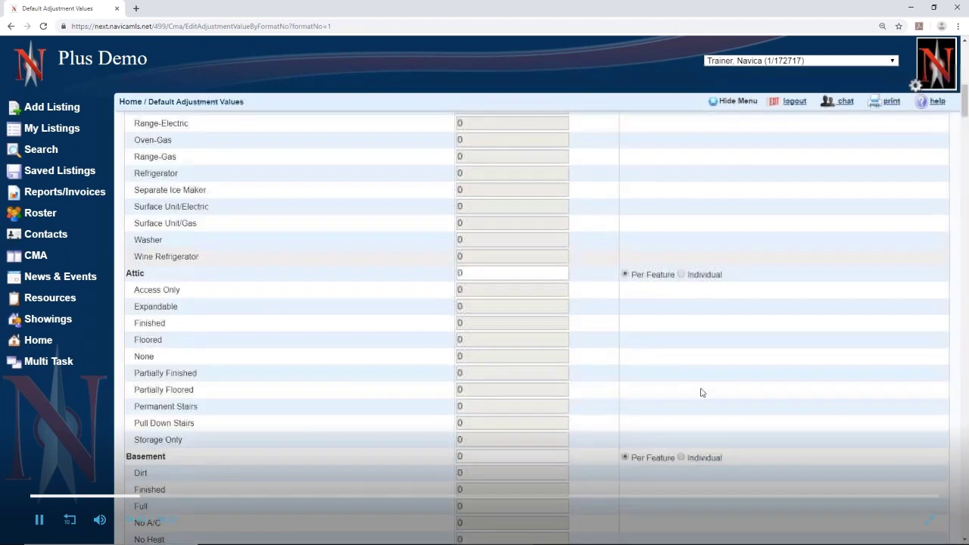
scroll(701, 392, down, 2)
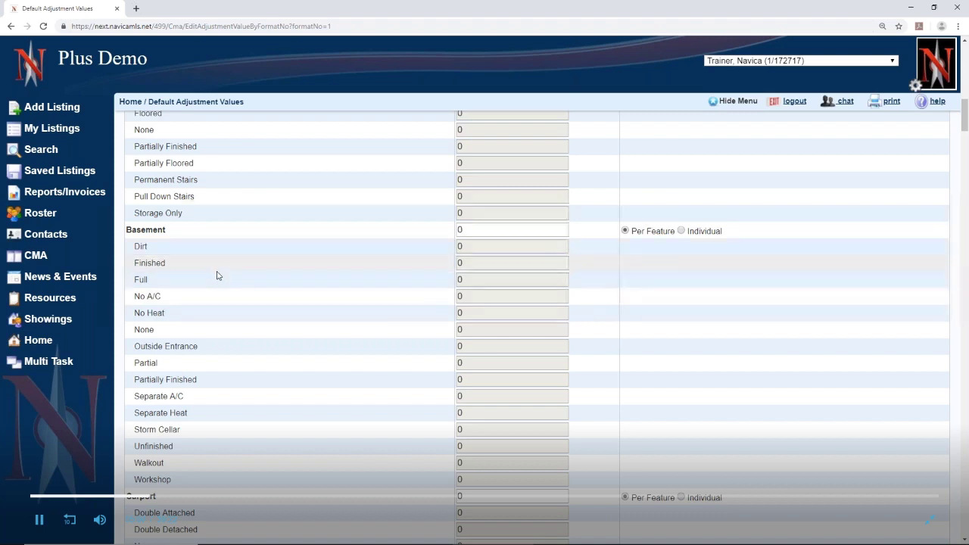
Switch the Basement adjustment to Individual and return to the top of the form
click(682, 232)
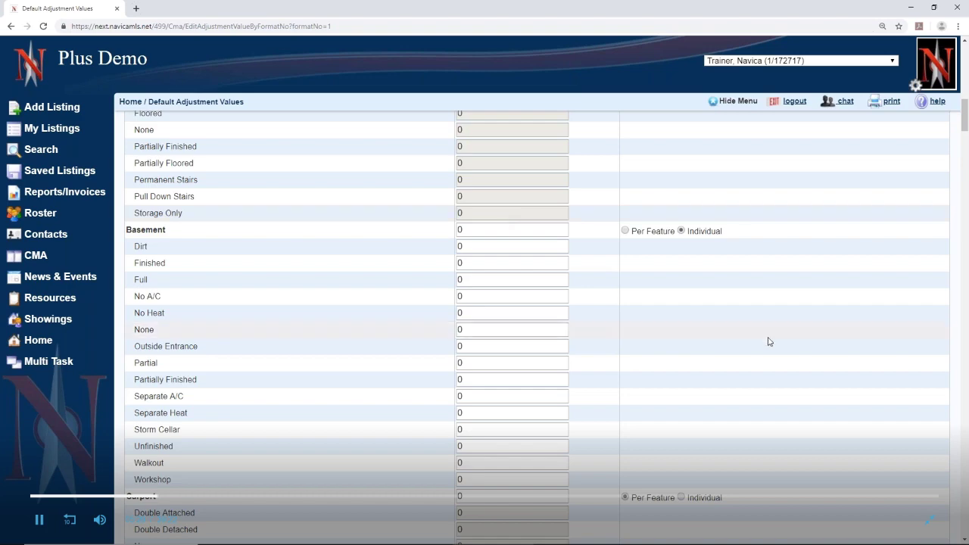
scroll(769, 342, up, 15)
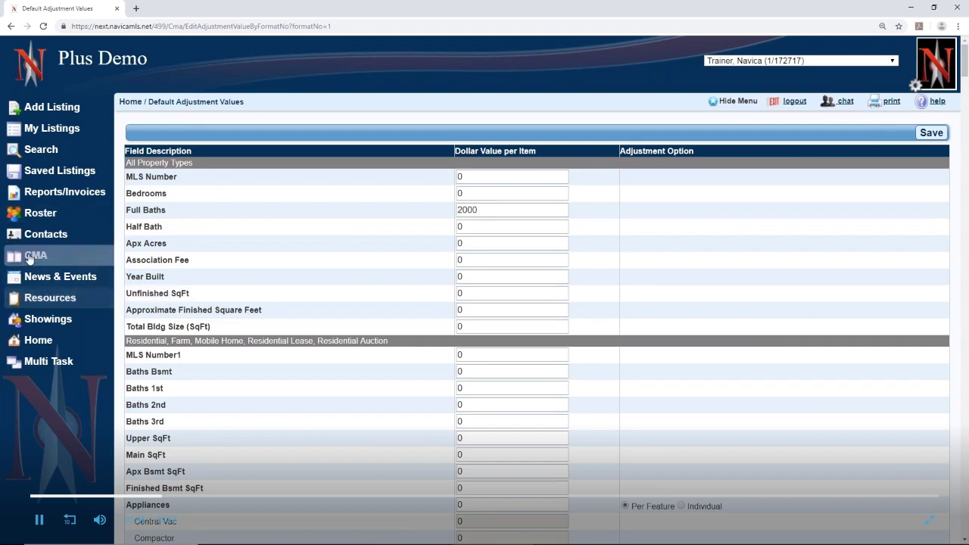
Go back to CMA Settings and open the Edit Default Search Settings criteria
click(31, 257)
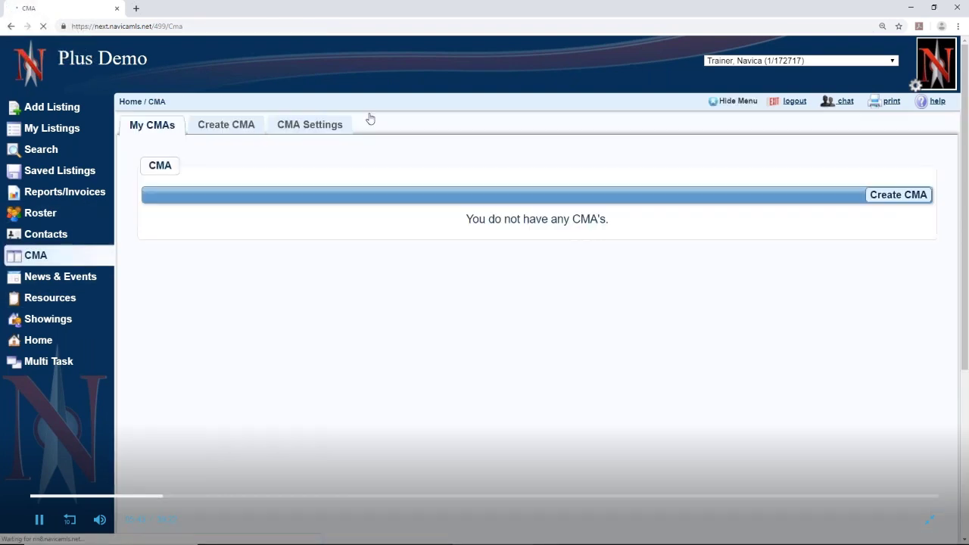
click(281, 126)
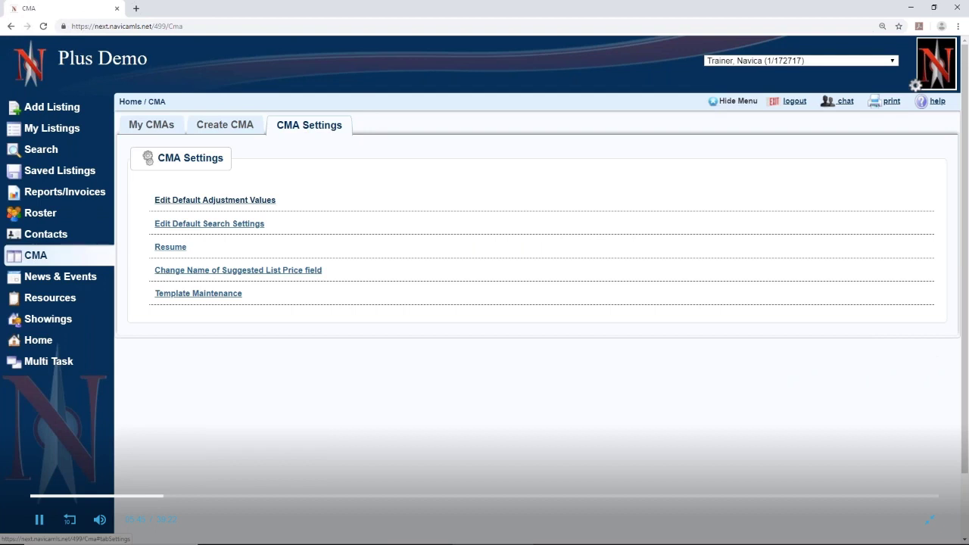
click(213, 225)
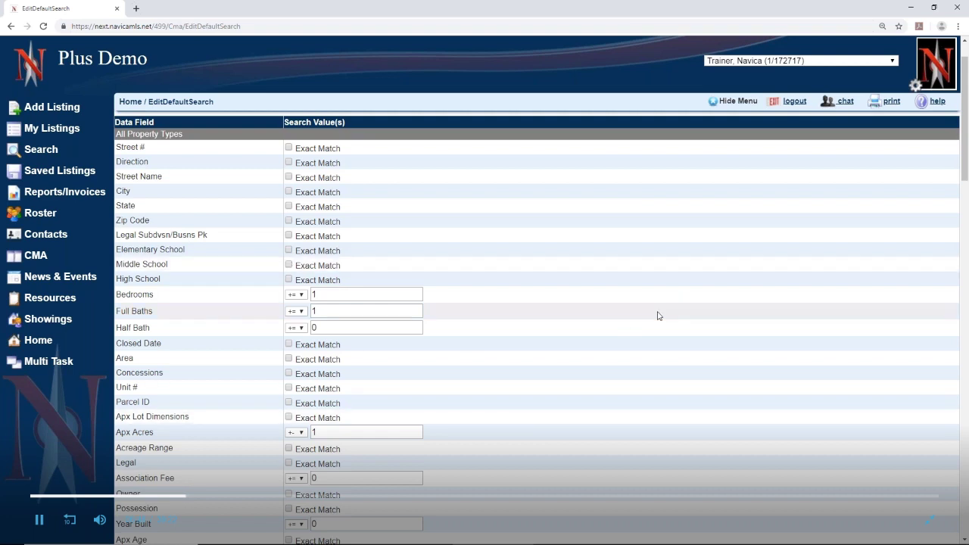
scroll(493, 313, down, 2)
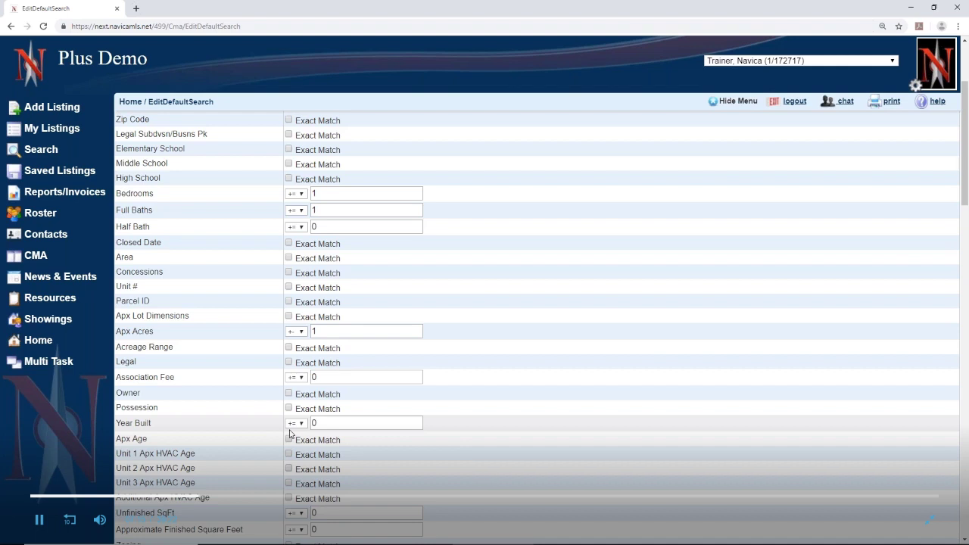
scroll(676, 444, down, 2)
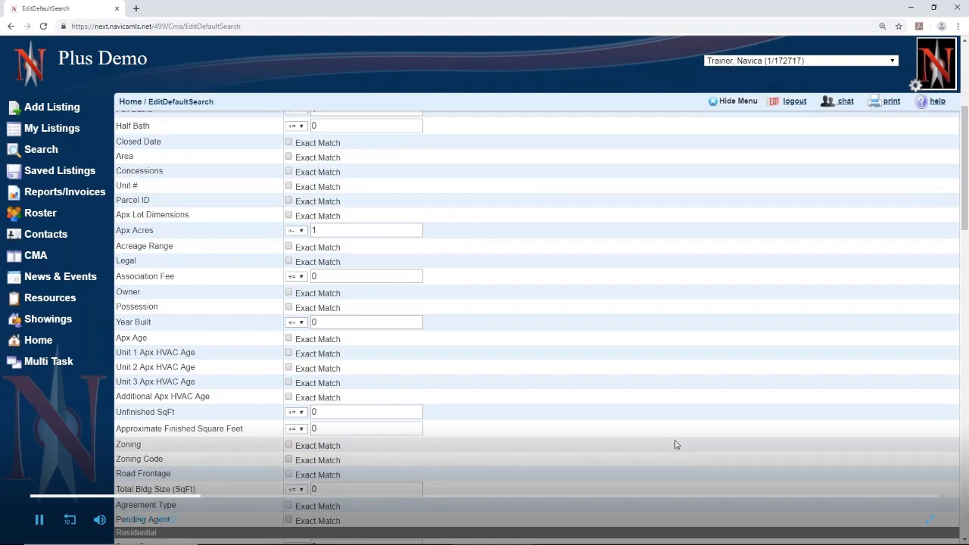
scroll(676, 445, down, 2)
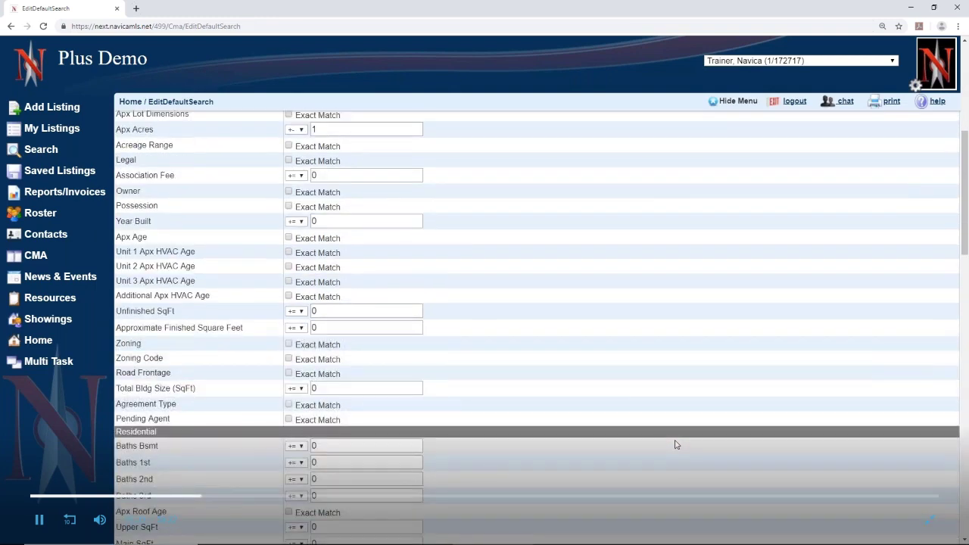
scroll(676, 444, up, 4)
scroll(676, 445, down, 3)
scroll(676, 444, up, 3)
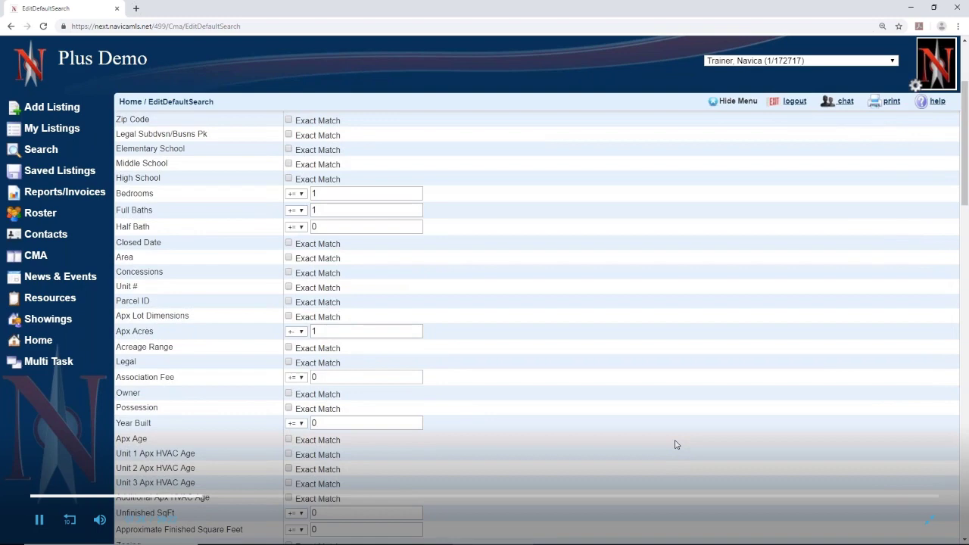
scroll(676, 444, up, 3)
scroll(676, 444, down, 4)
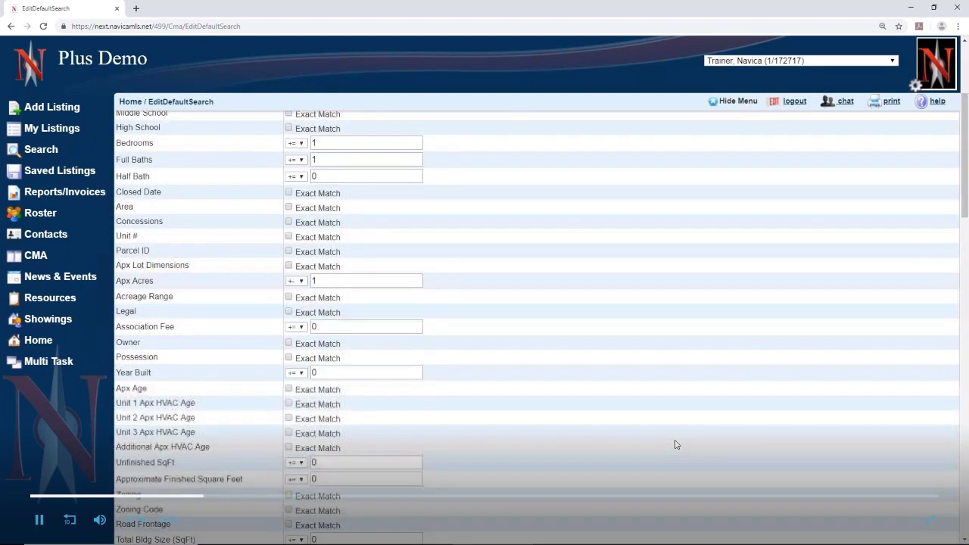
scroll(675, 445, down, 1)
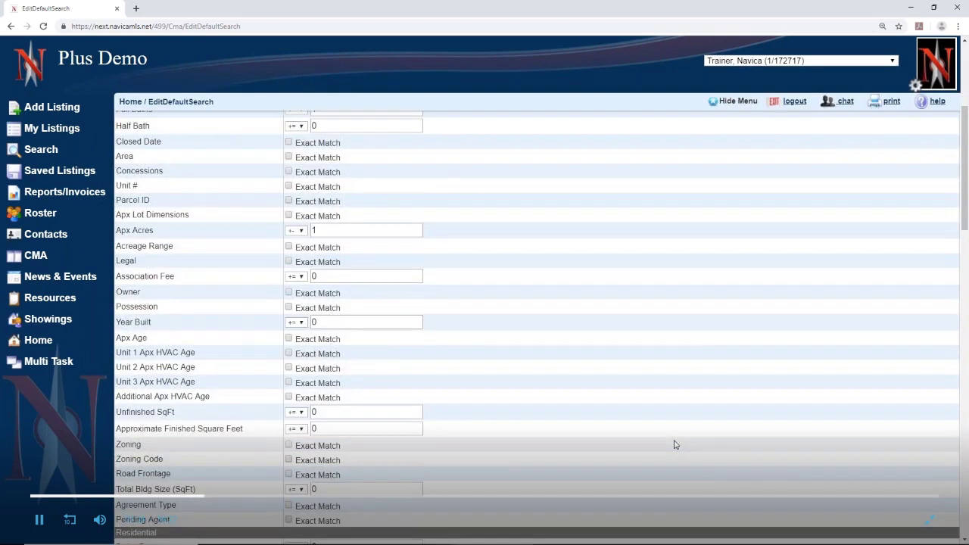
scroll(676, 444, down, 1)
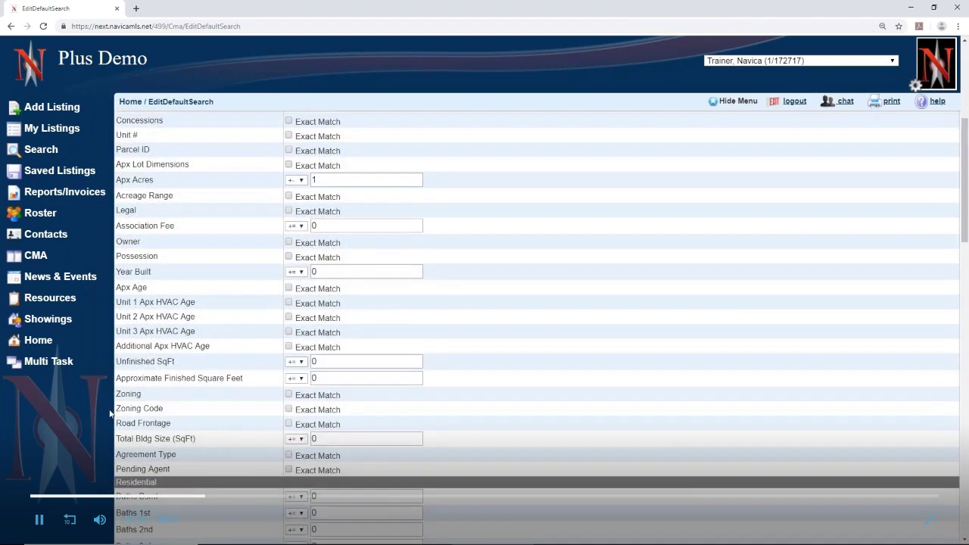
Set Approximate Finished Square Feet to a +- 500 range
click(303, 379)
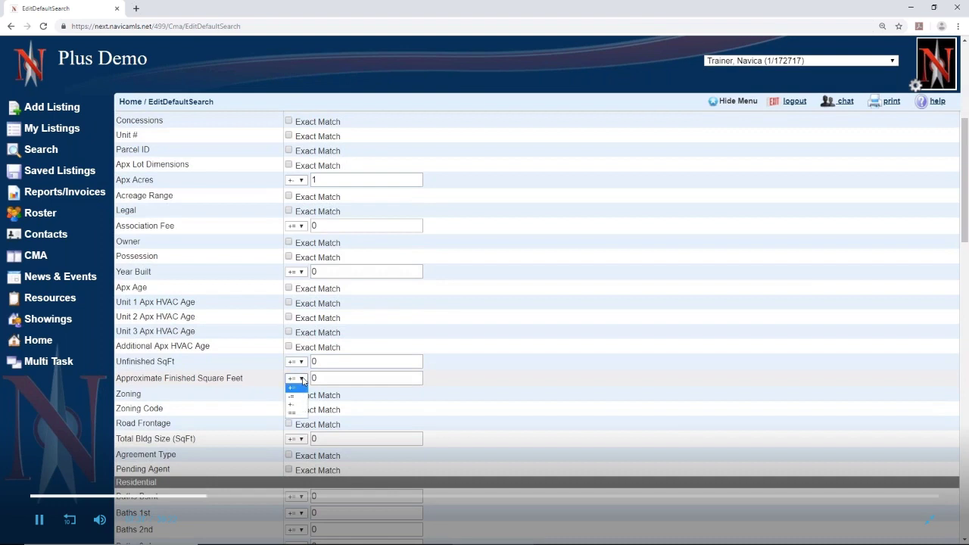
click(296, 404)
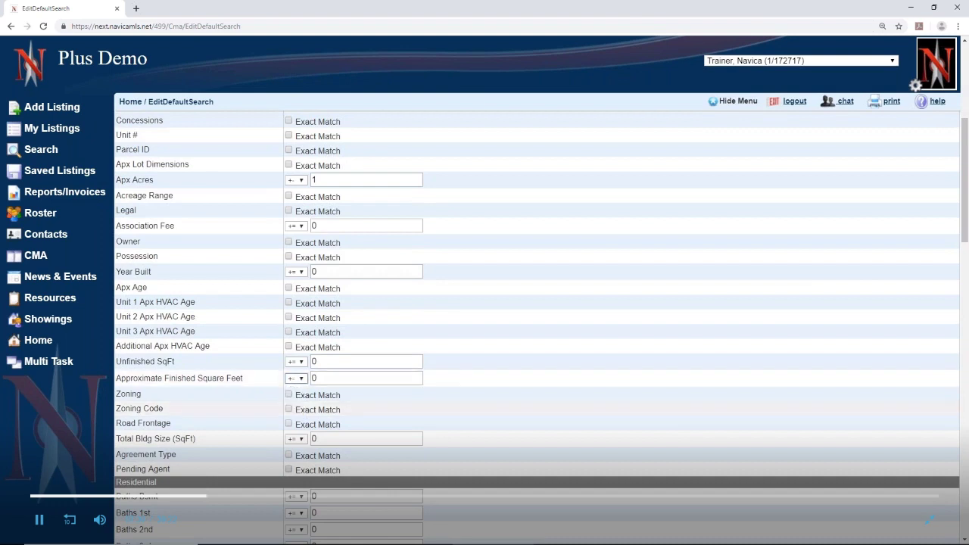
double_click(339, 379)
text(500)
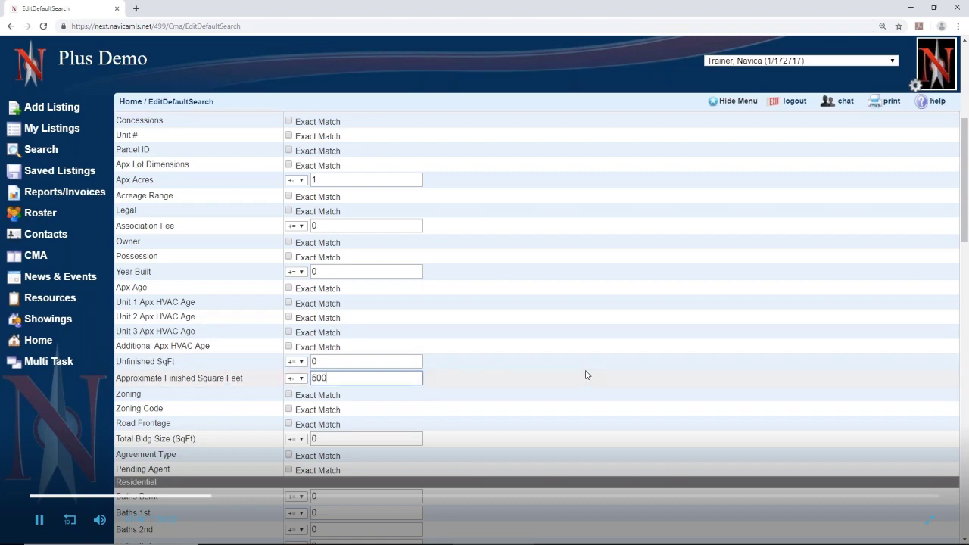
scroll(585, 375, up, 5)
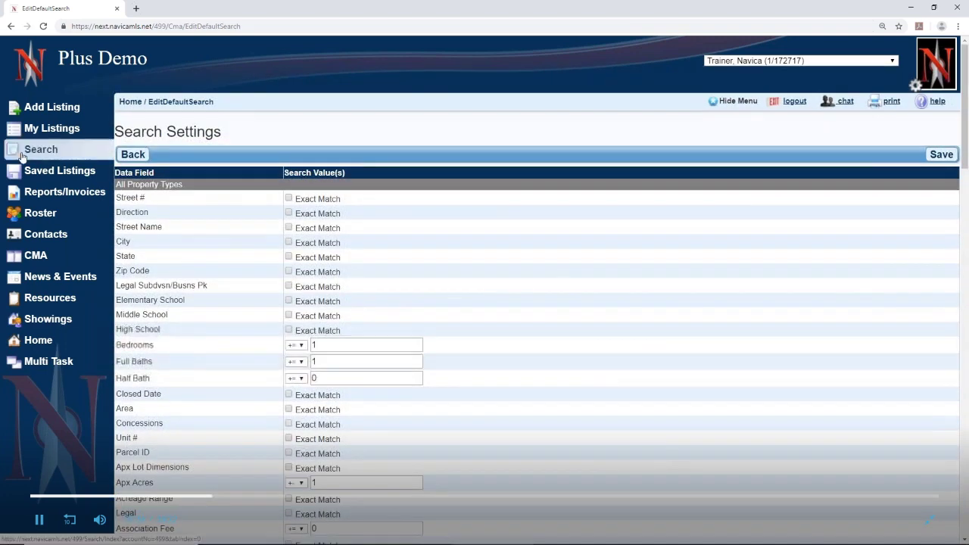
Return to the CMA section and show the CMA Settings options list
click(32, 261)
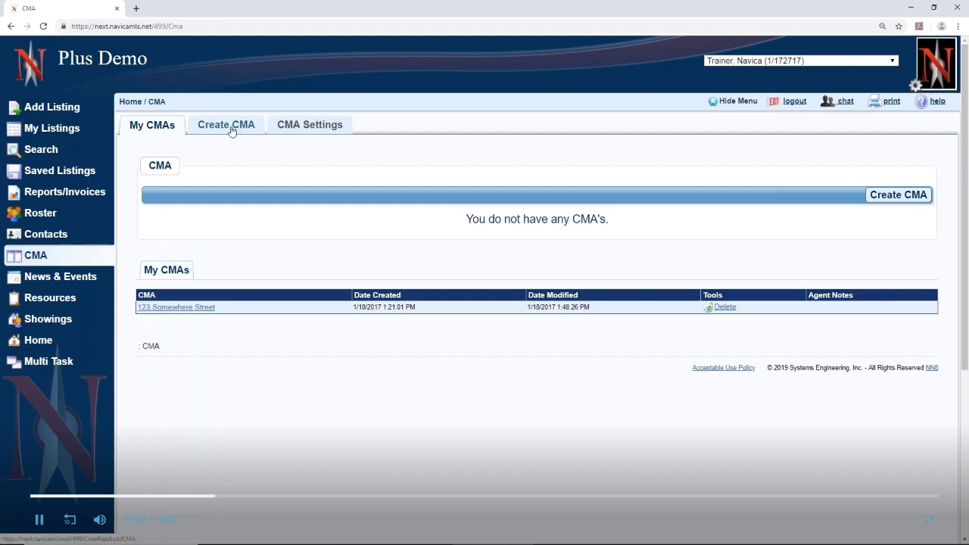
click(324, 128)
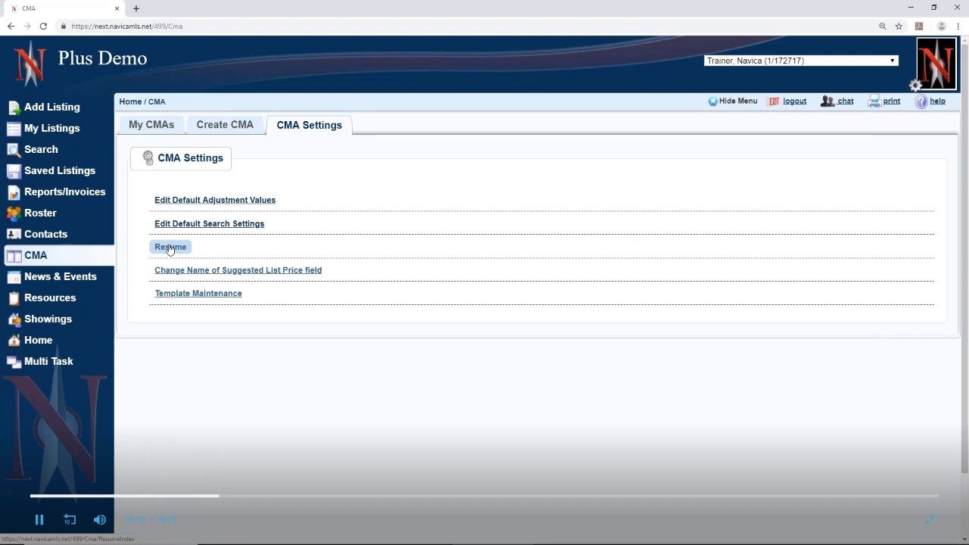
Start a new resume and rename the Objective heading to Real Estate Experience
click(169, 248)
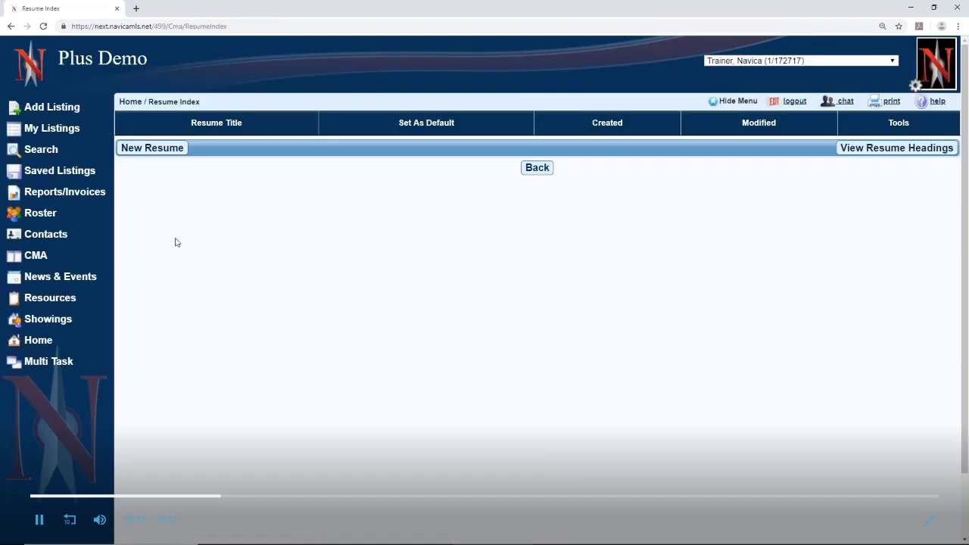
click(161, 152)
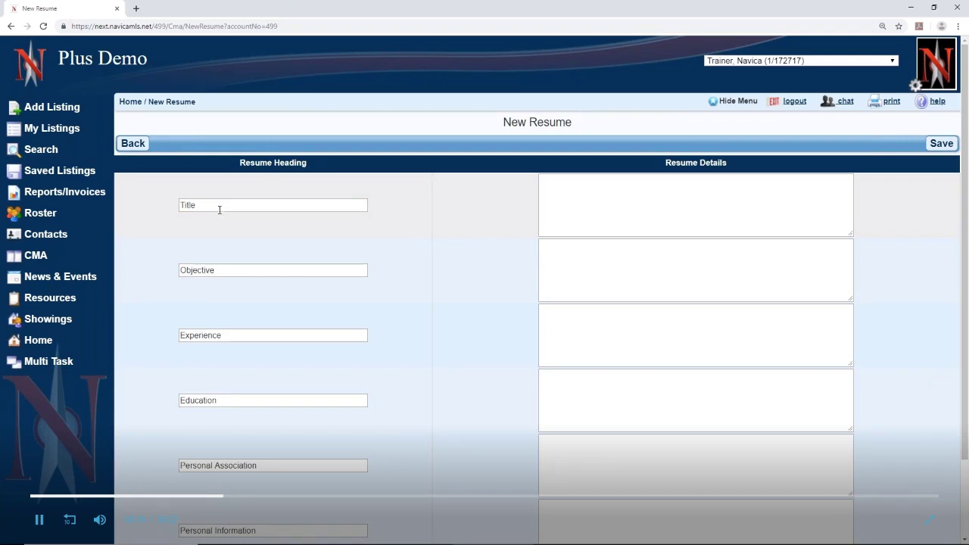
click(224, 273)
key(ctrl+a)
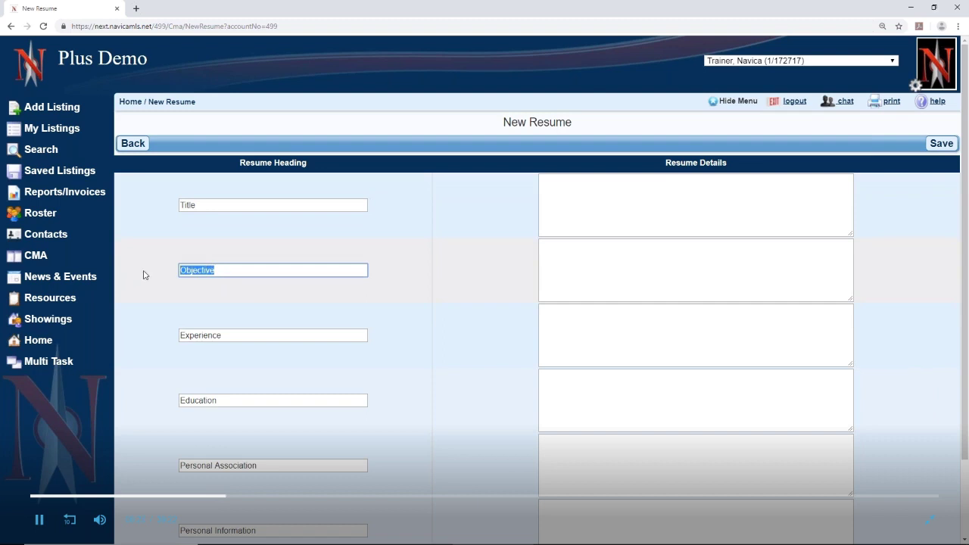
text(Real Estat)
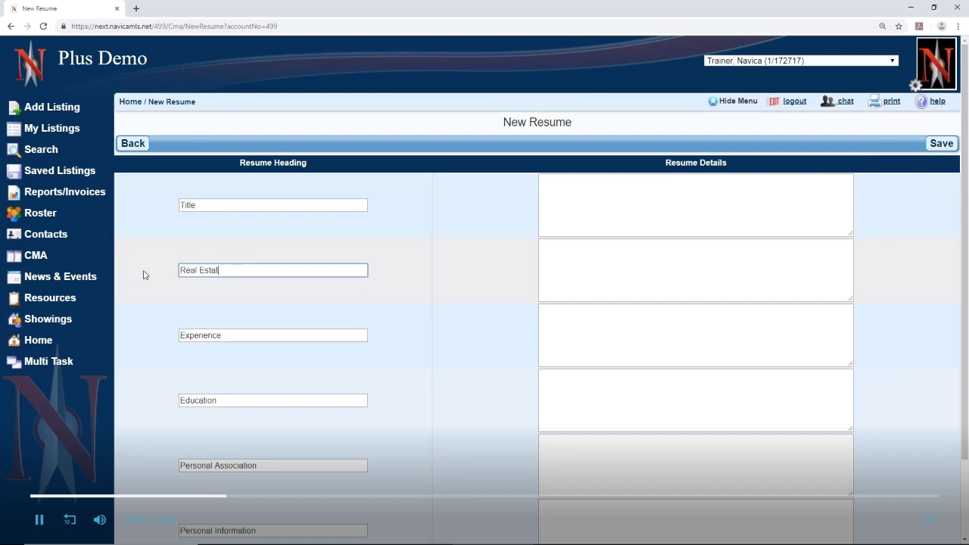
text(e Experience)
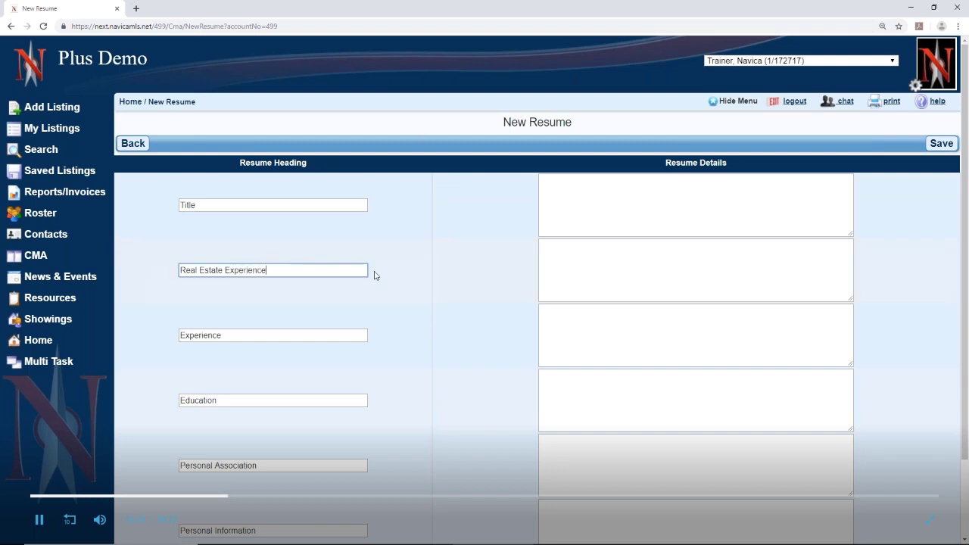
Rename the remaining headings to Family Life and Organizations and Charities
click(231, 334)
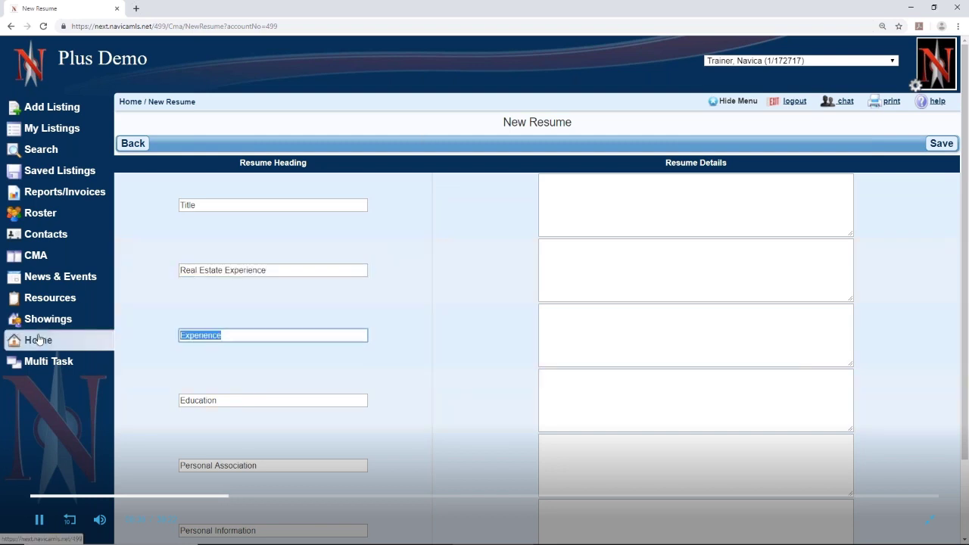
text(Family Life)
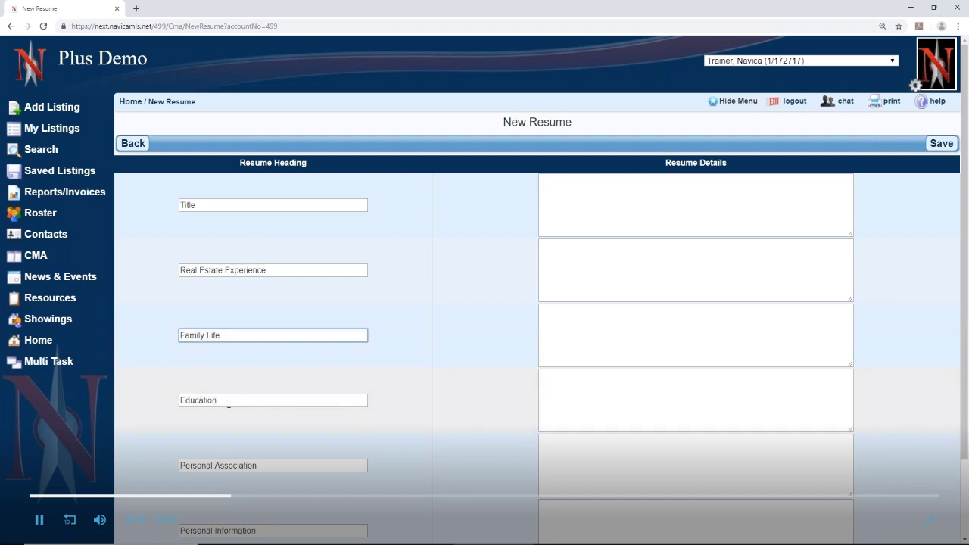
click(261, 466)
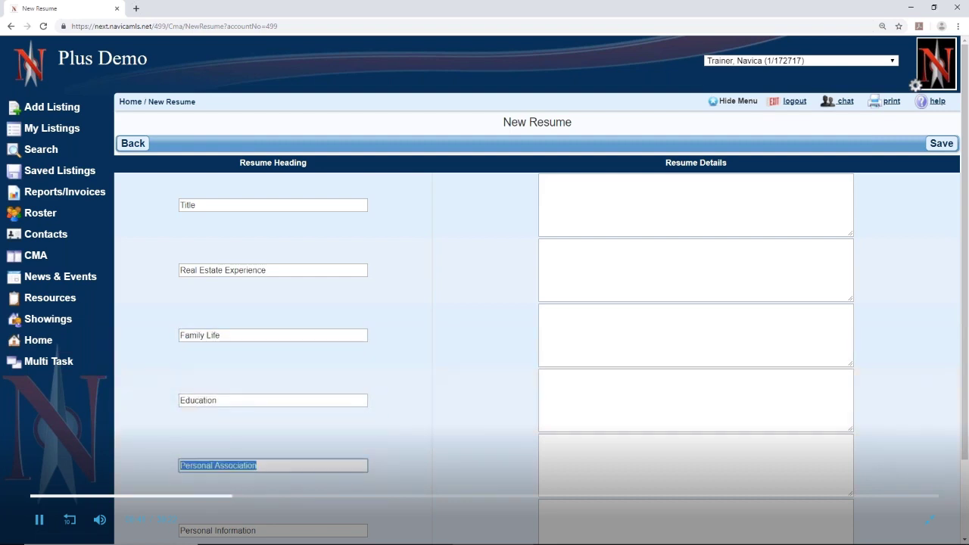
text(O)
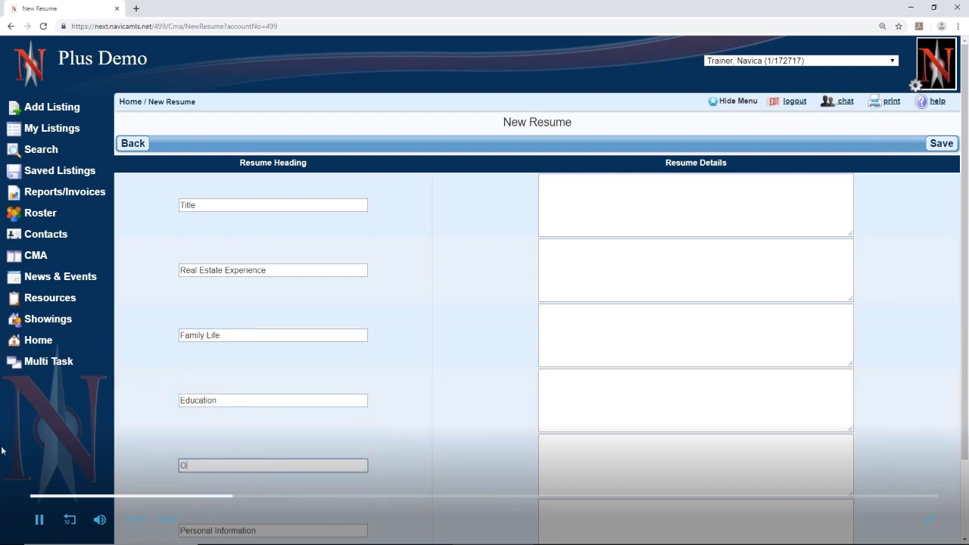
text(rganizations and Chara)
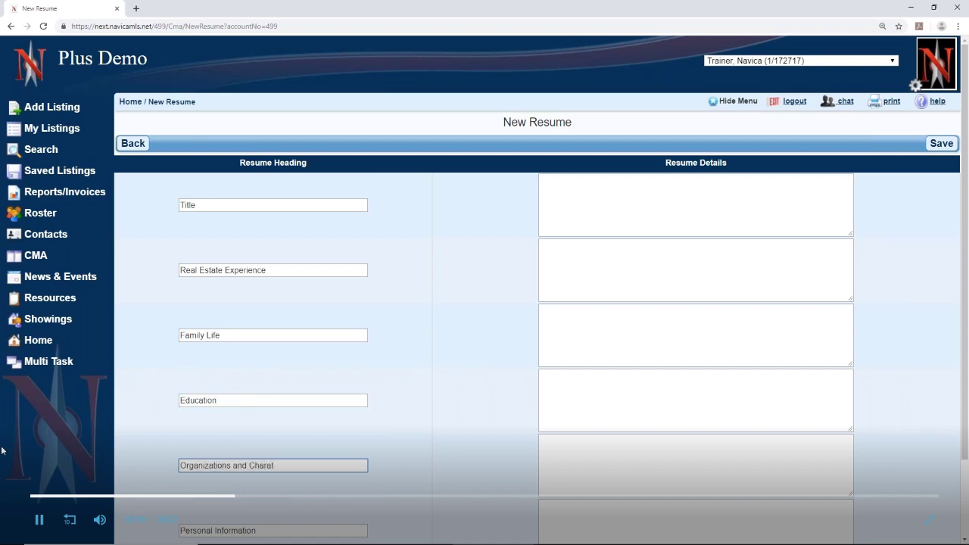
key(BackSpace)
text(ities)
scroll(295, 495, down, 1)
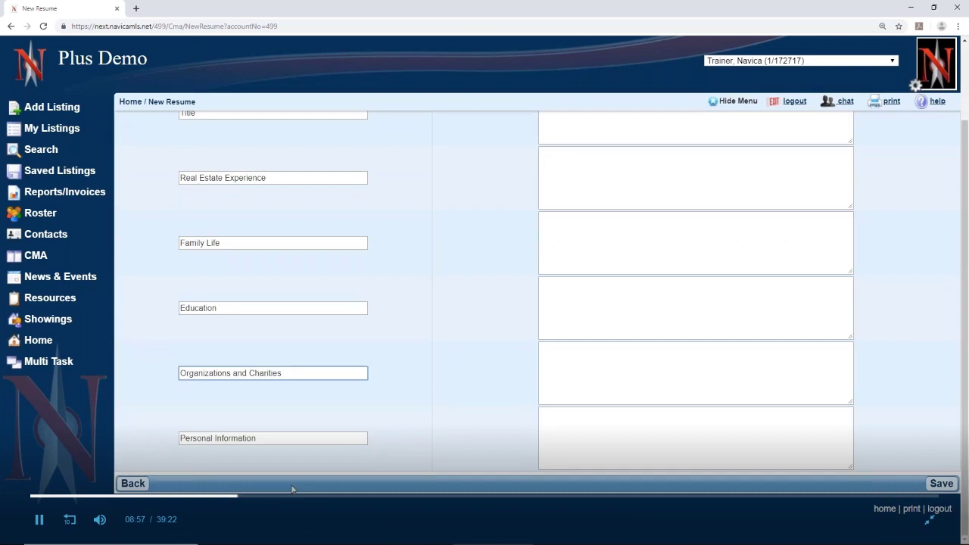
scroll(291, 490, up, 1)
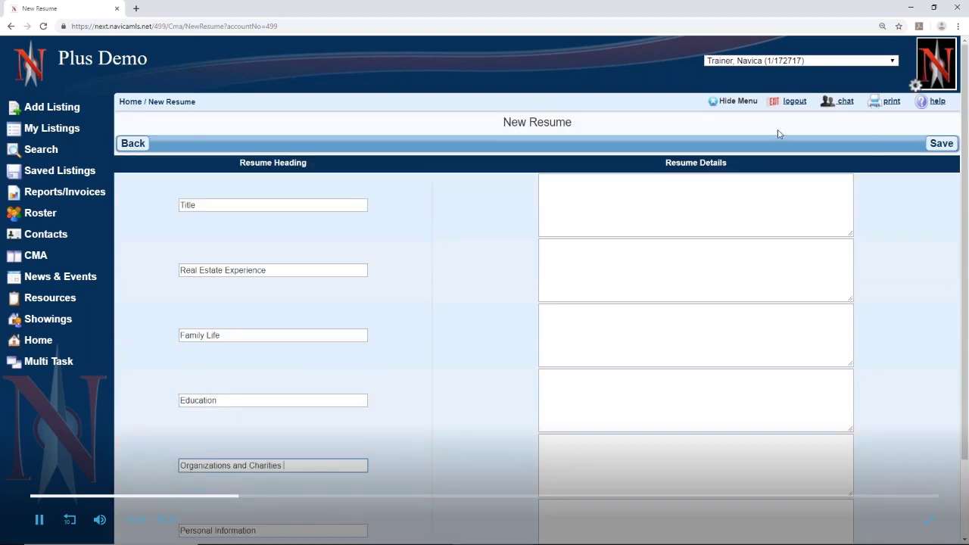
Enter the resume title: the agent's first name followed by RESUME
click(687, 196)
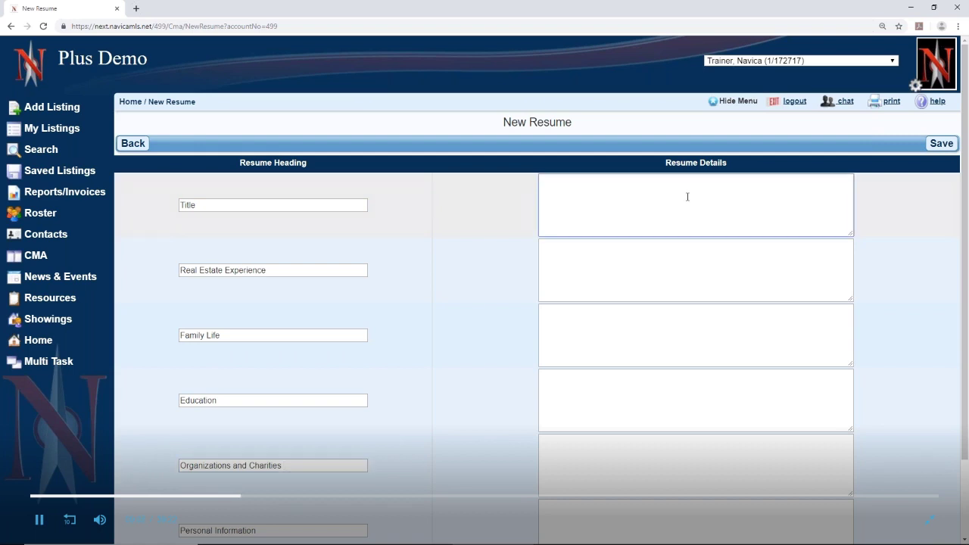
text(DEBRA'S RESUME)
Set the Real Estate Experience details to RESIDENTIAL SALES
click(602, 281)
text(RESIDE)
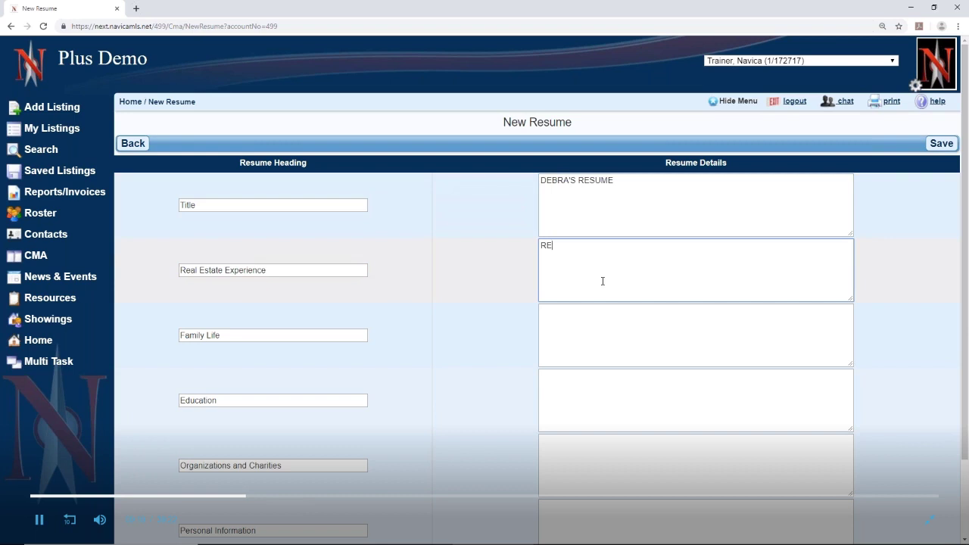
text(NTIAL SALES FOR OVER 20 YEARS)
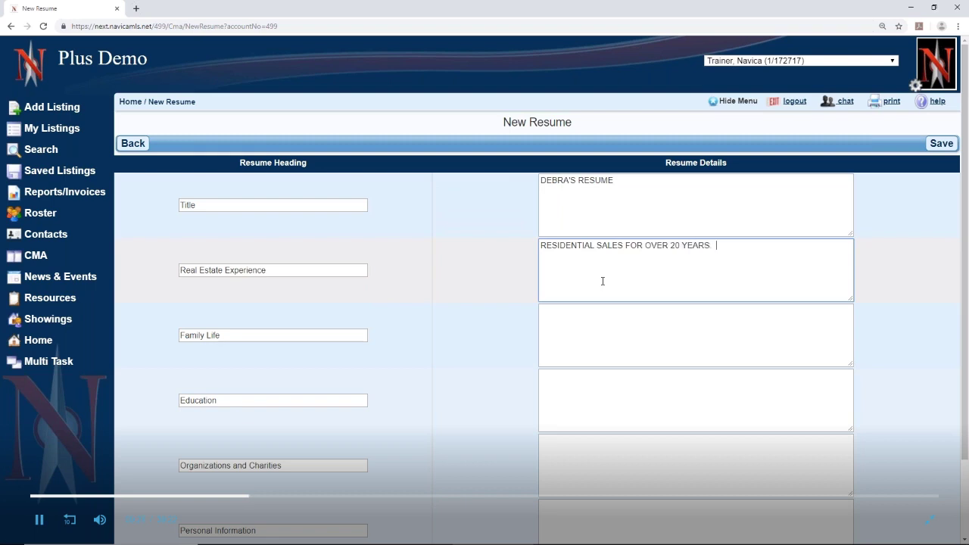
text(.  SPECALIZING IN)
key(BackSpace)
key(BackSpace)
key(BackSpace)
key(BackSpace)
key(BackSpace)
key(BackSpace)
text(ING IN)
key(ctrl+a)
text(RE)
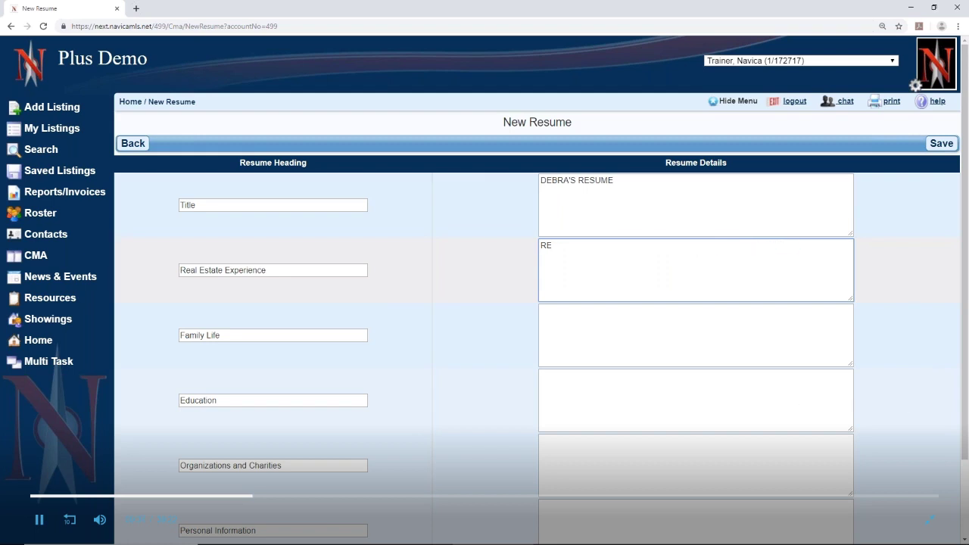
key(BackSpace)
text(RESIDENTIAL SALES .)
Enter YES for Family Life and save the resume
click(620, 336)
text(YES)
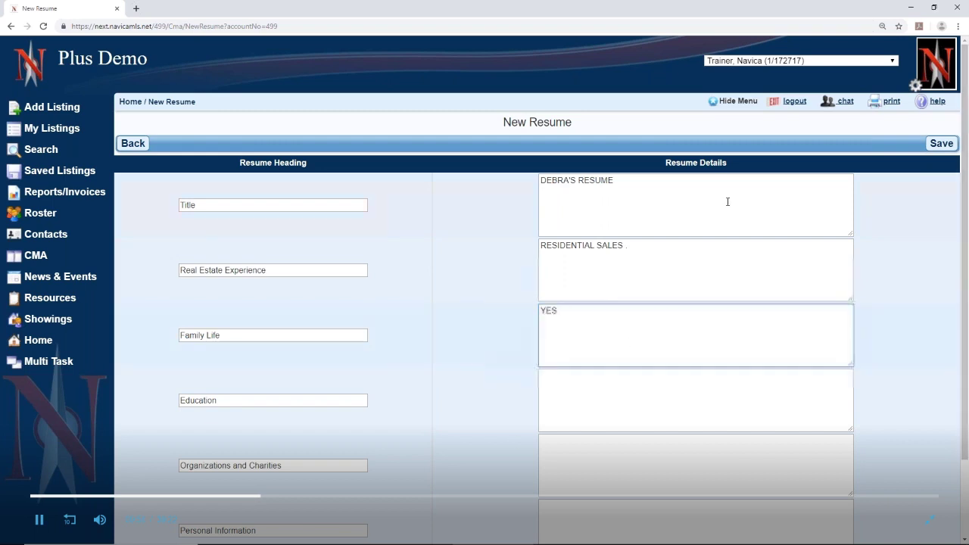
click(941, 143)
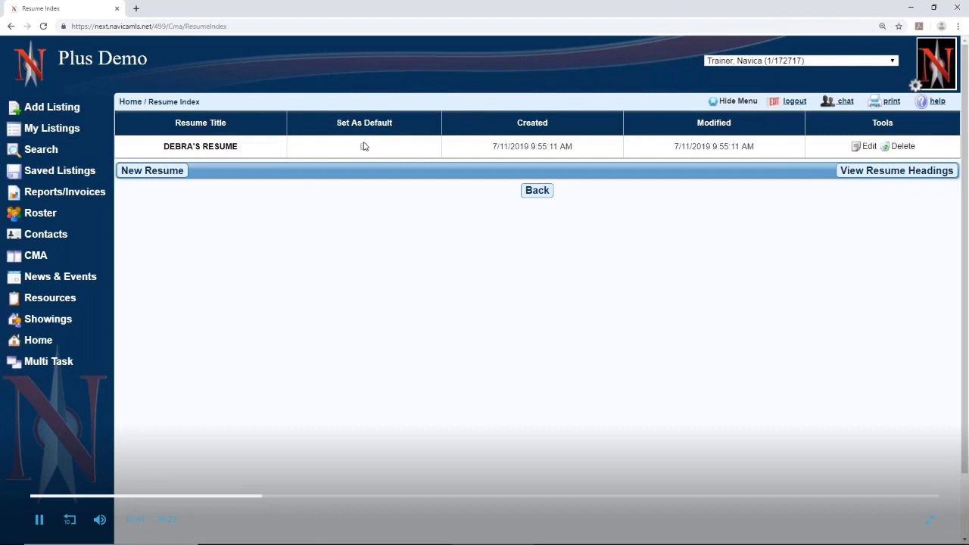
Make the new resume the default, confirm the replacement, and go back to CMA
click(364, 149)
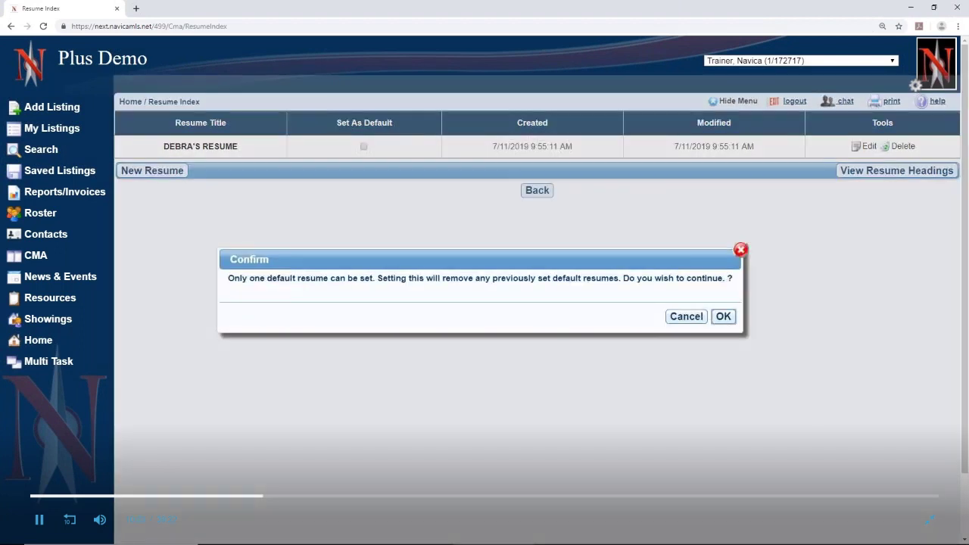
click(723, 316)
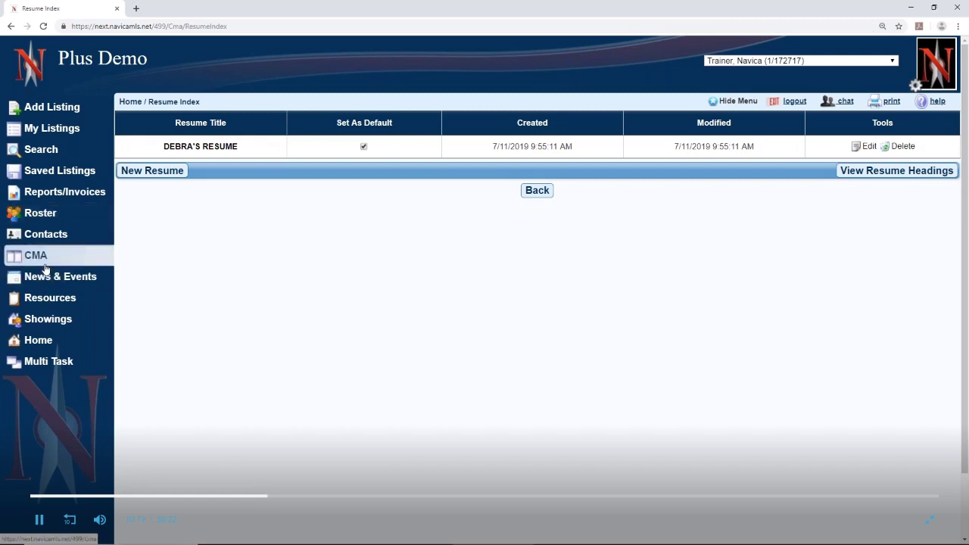
click(45, 267)
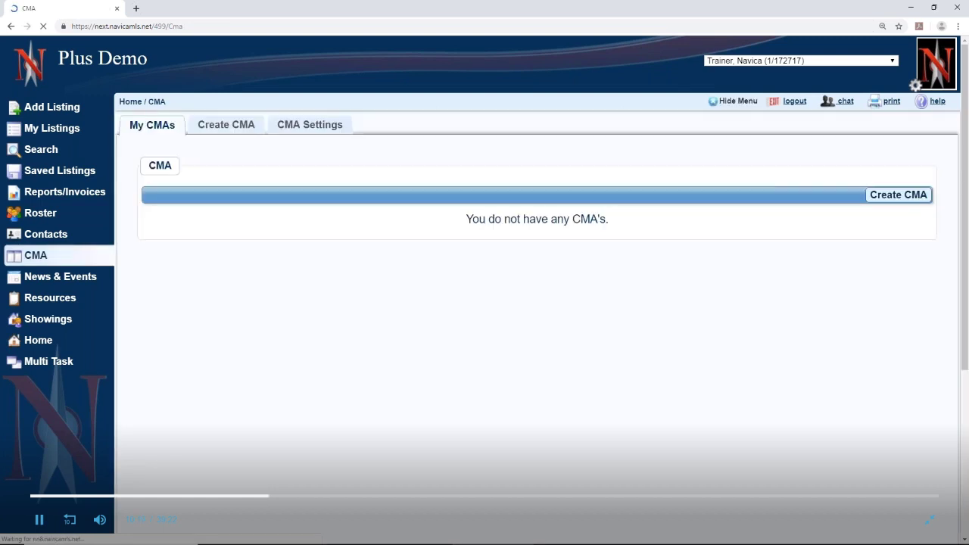
Open the Suggested List Price renaming dialog, then close it leaving the name unchanged
click(309, 125)
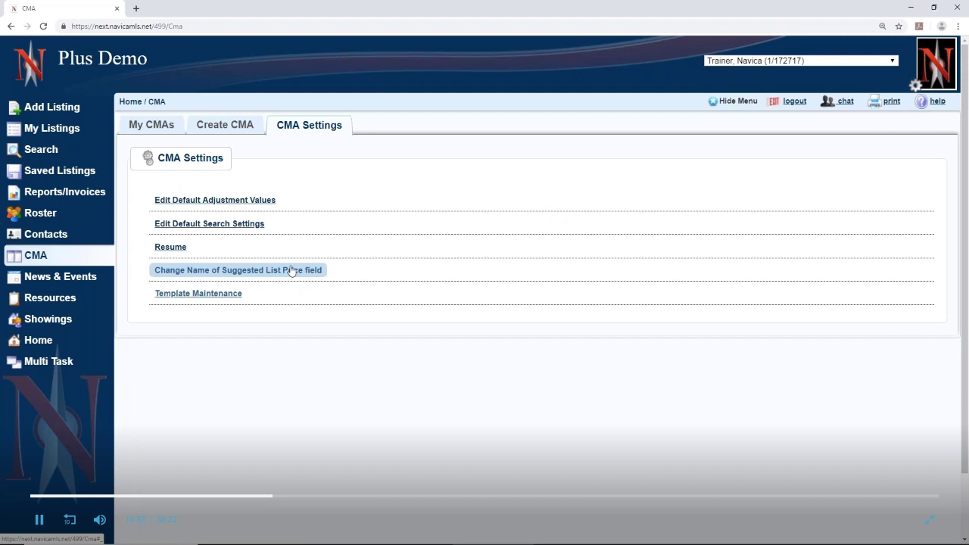
click(291, 270)
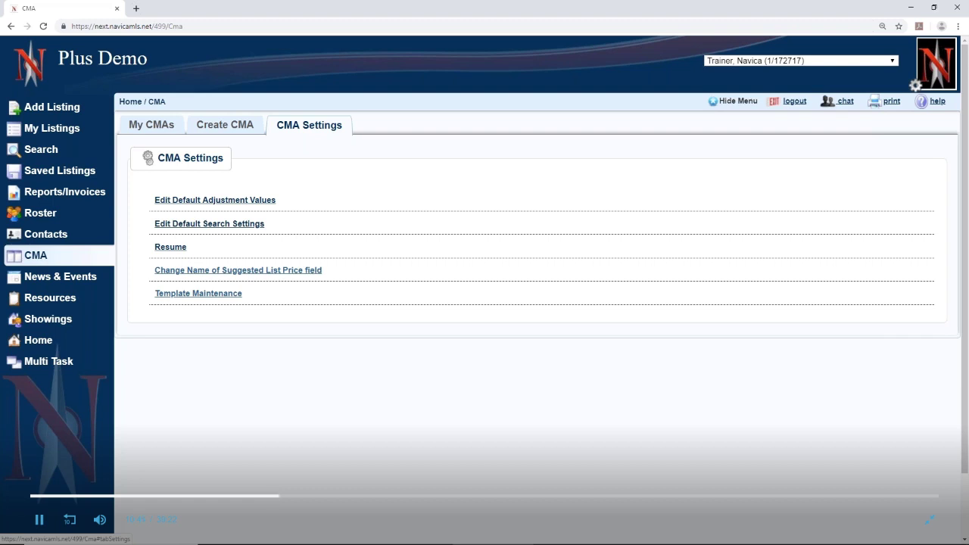
click(283, 271)
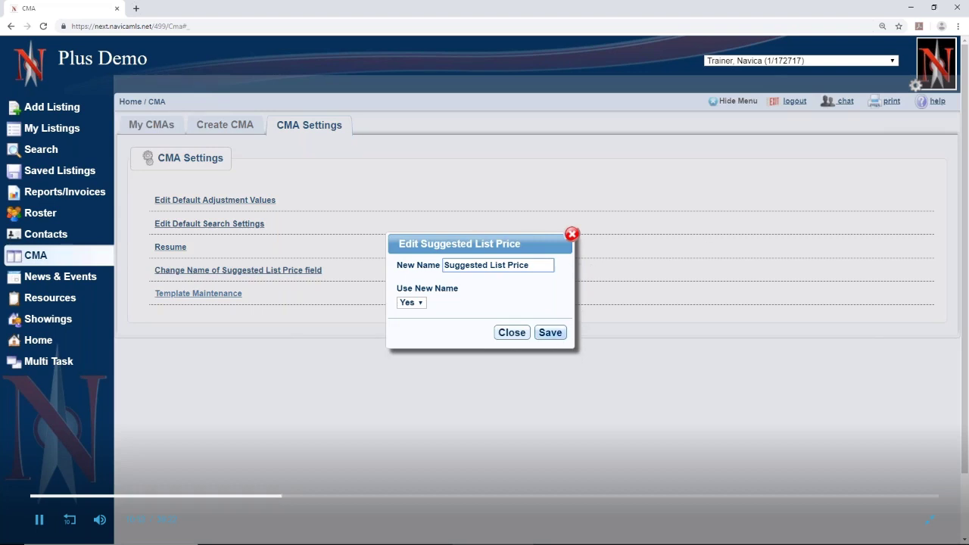
drag(534, 263, 443, 264)
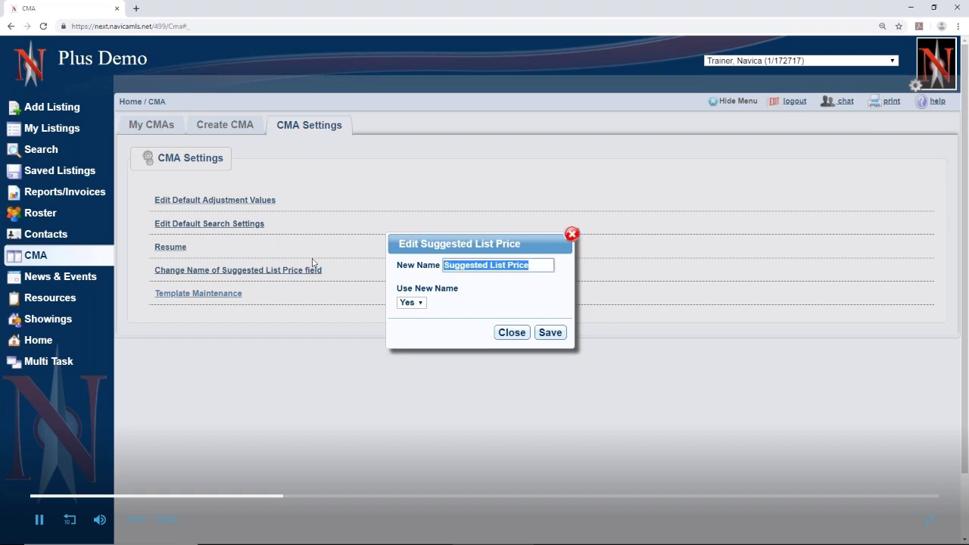
click(492, 294)
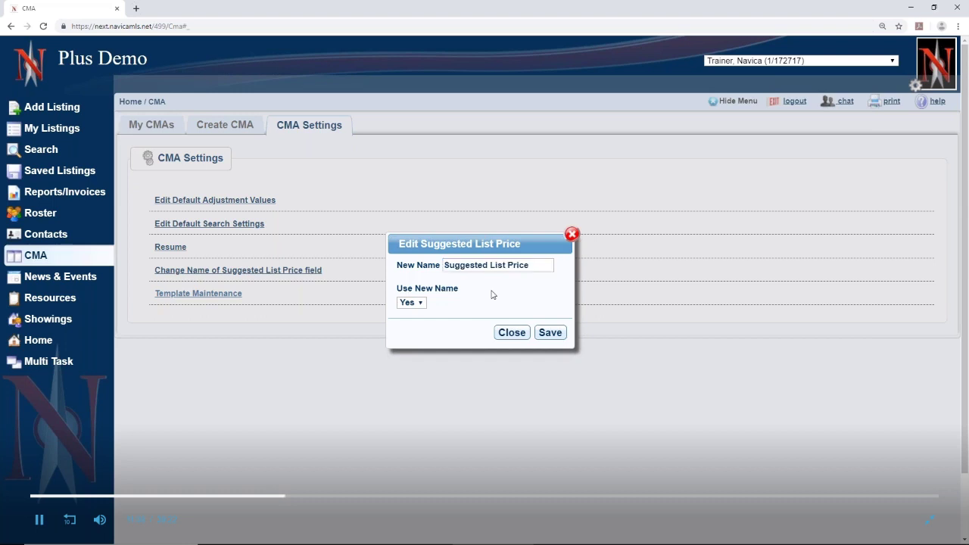
click(572, 234)
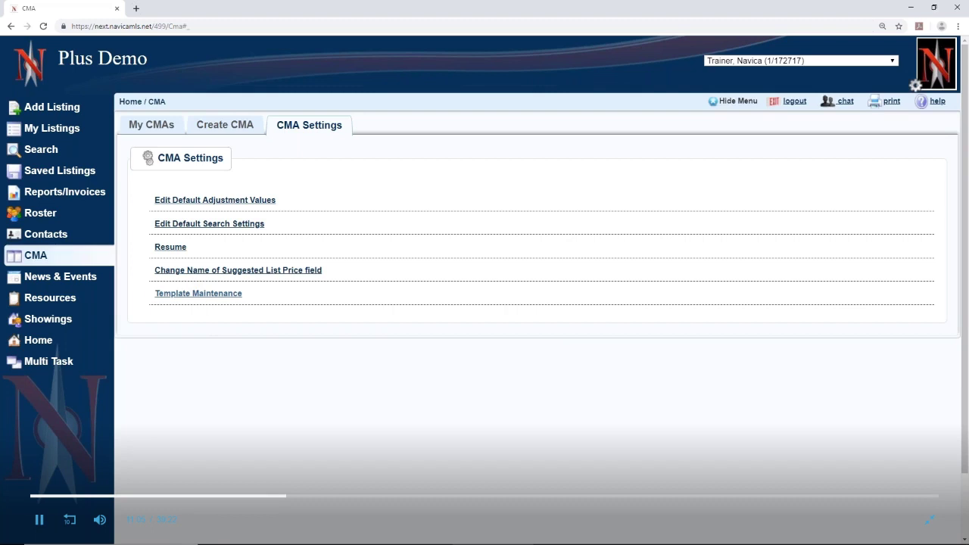
click(208, 295)
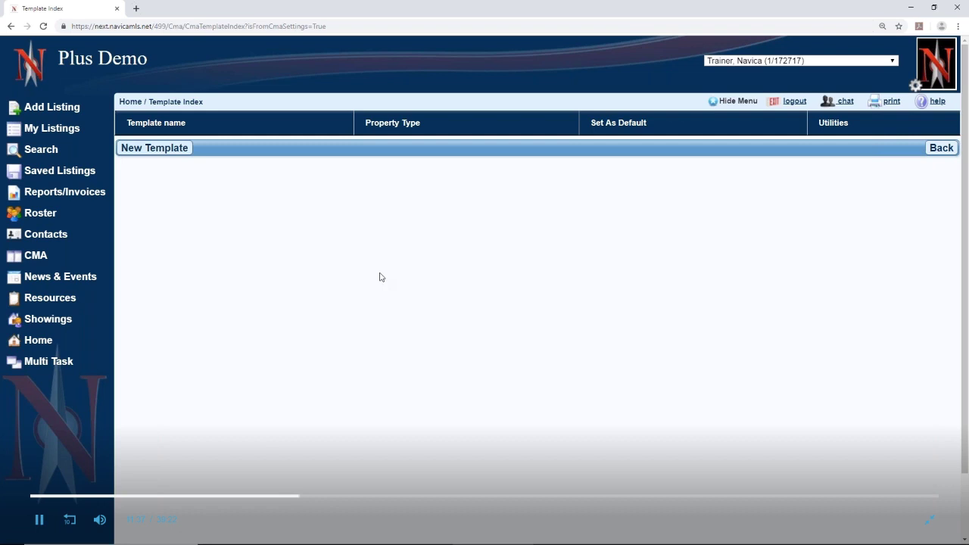
Return to the My CMAs list from the empty Template Maintenance page
click(31, 255)
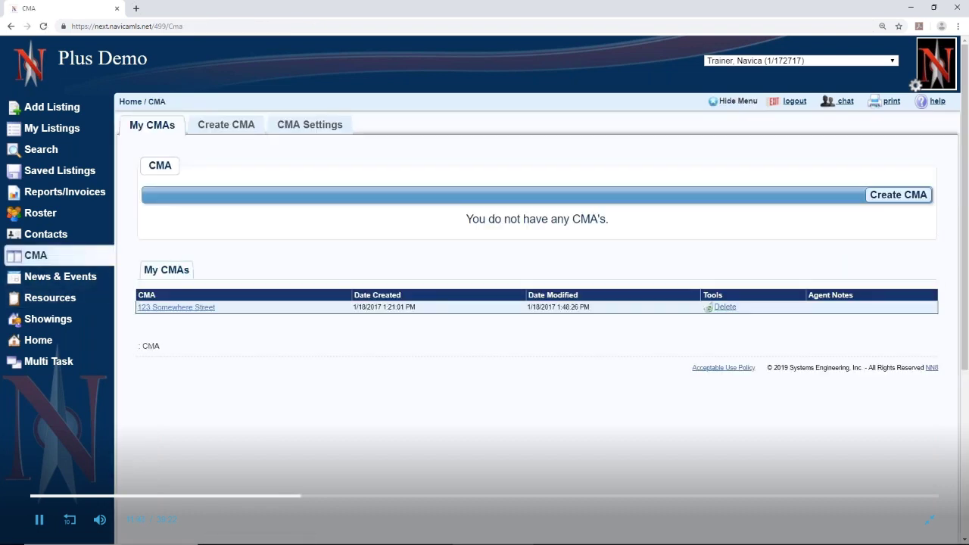
Create a new CMA and enter the subject's street address as the CMA Name
click(238, 128)
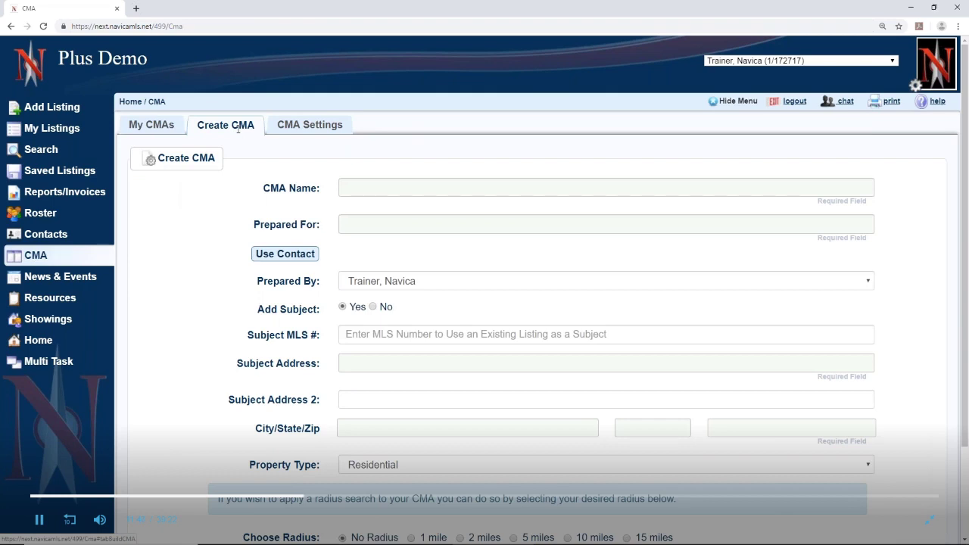
click(413, 186)
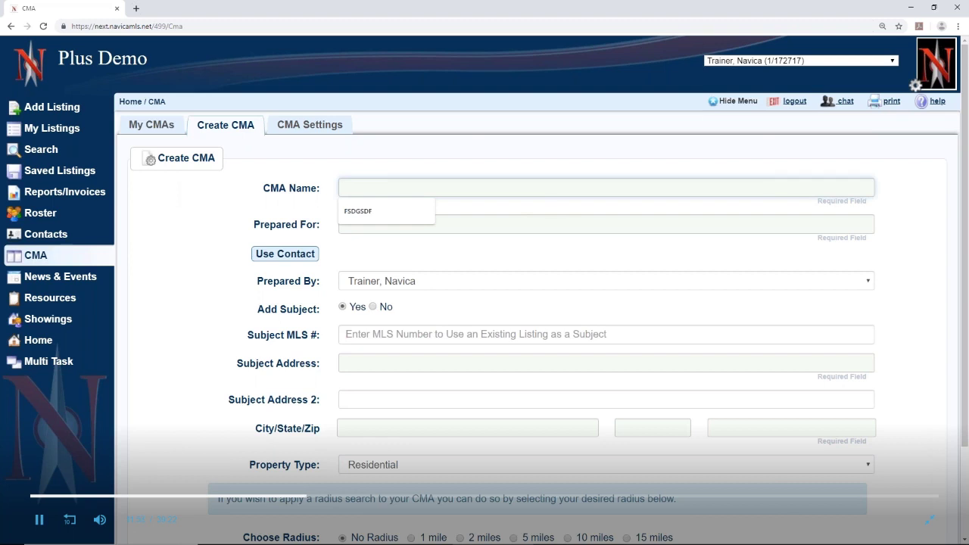
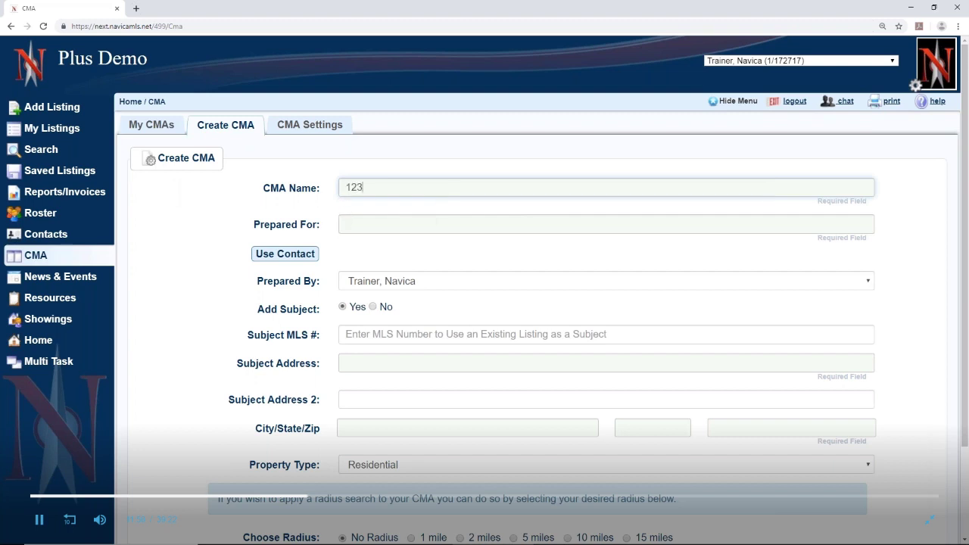
key(BackSpace)
key(BackSpace)
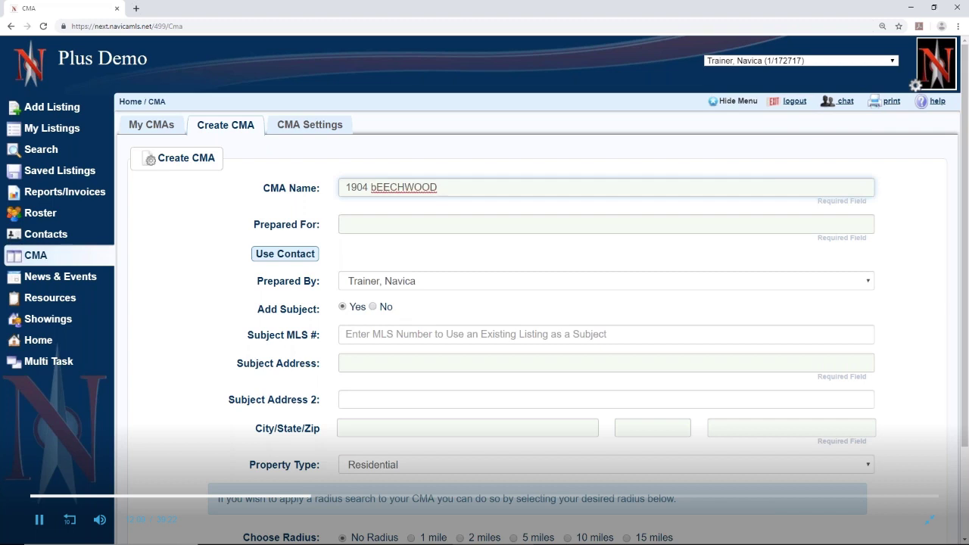
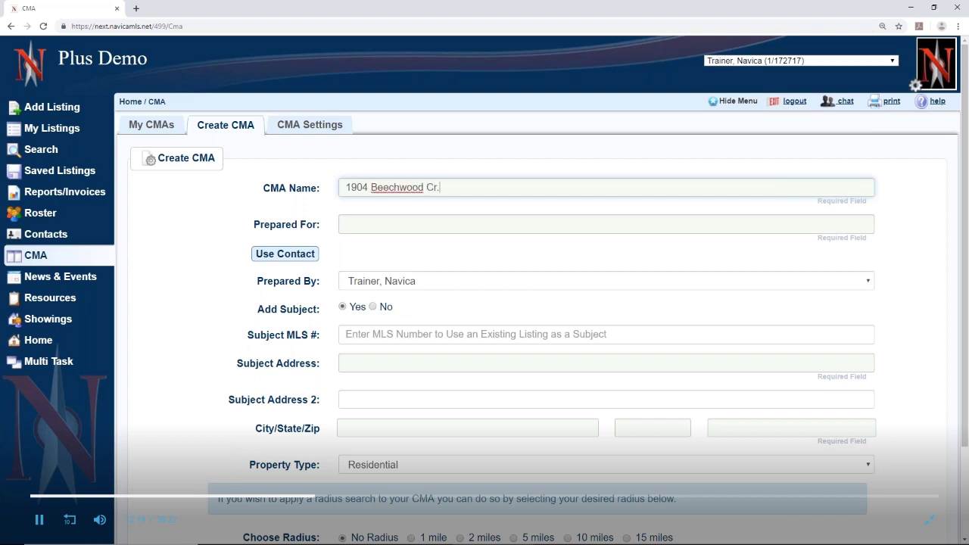
Enter the clients' names as Prepared For and keep the default Prepared By agent
click(385, 226)
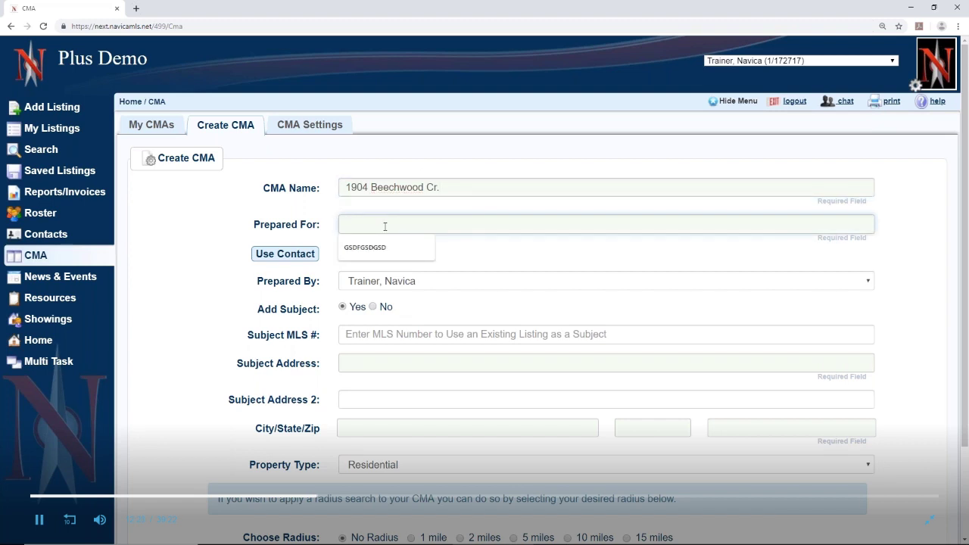
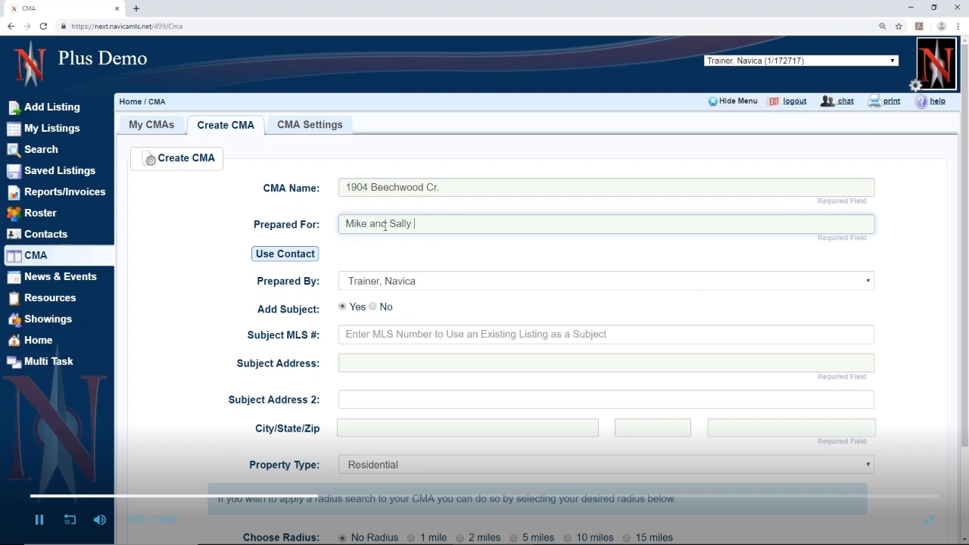
click(364, 283)
click(365, 282)
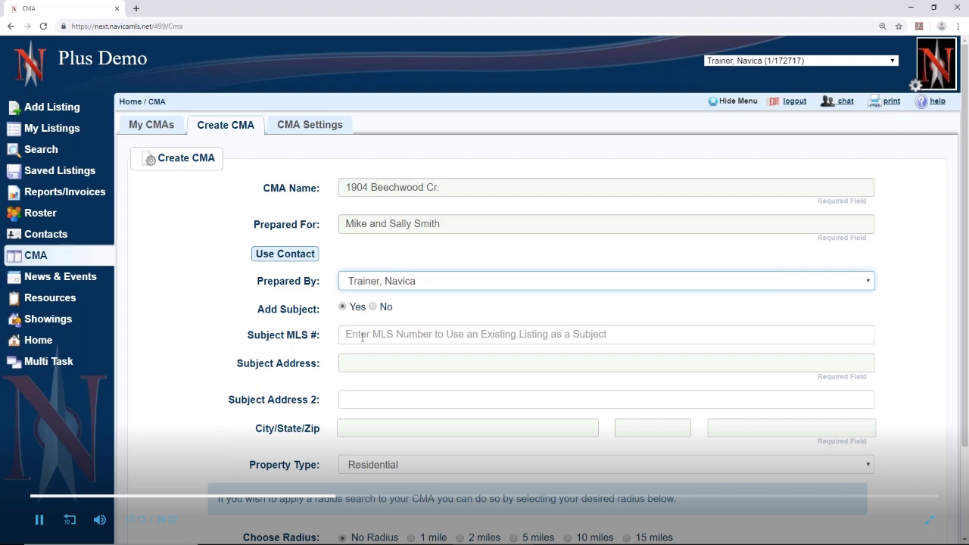
Copy the CMA name text into the Subject Address field
drag(462, 190, 348, 187)
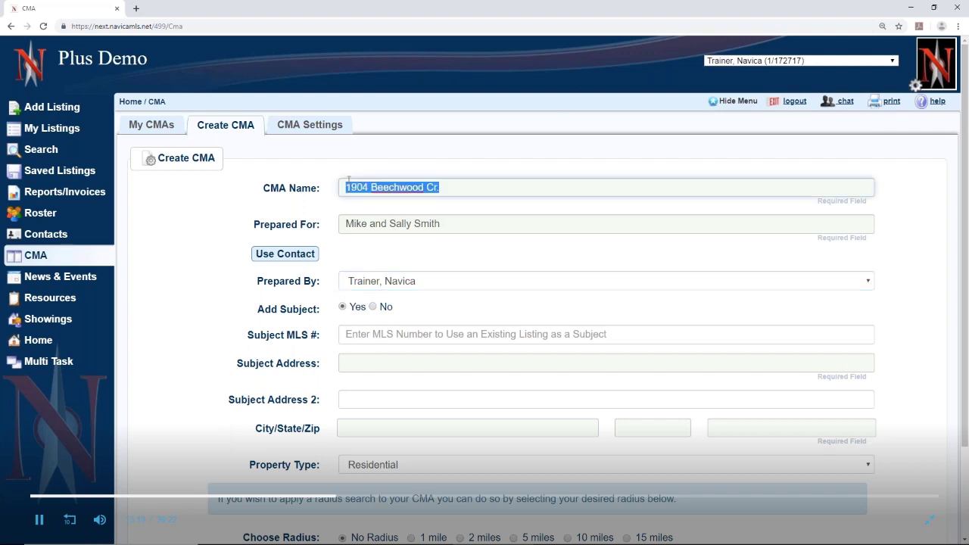
right_click(370, 187)
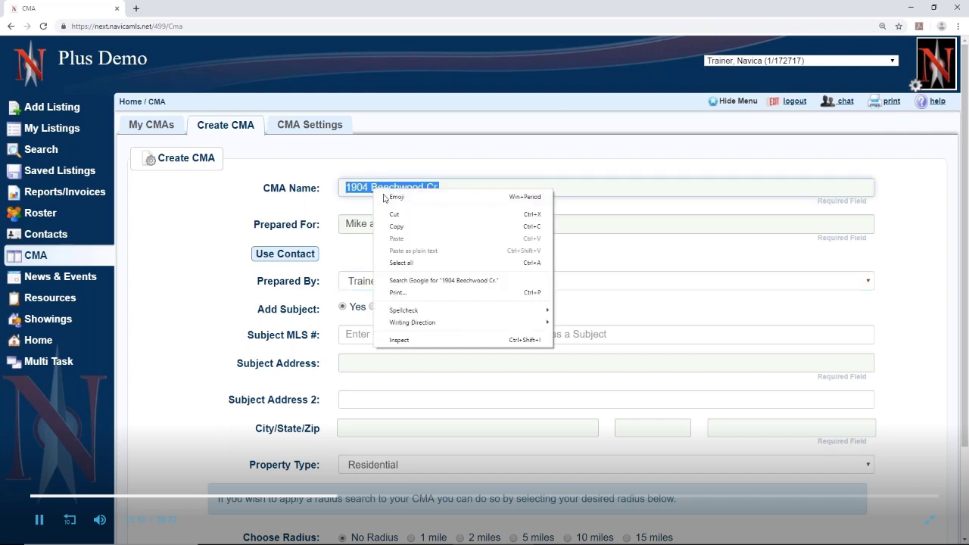
click(417, 228)
right_click(354, 365)
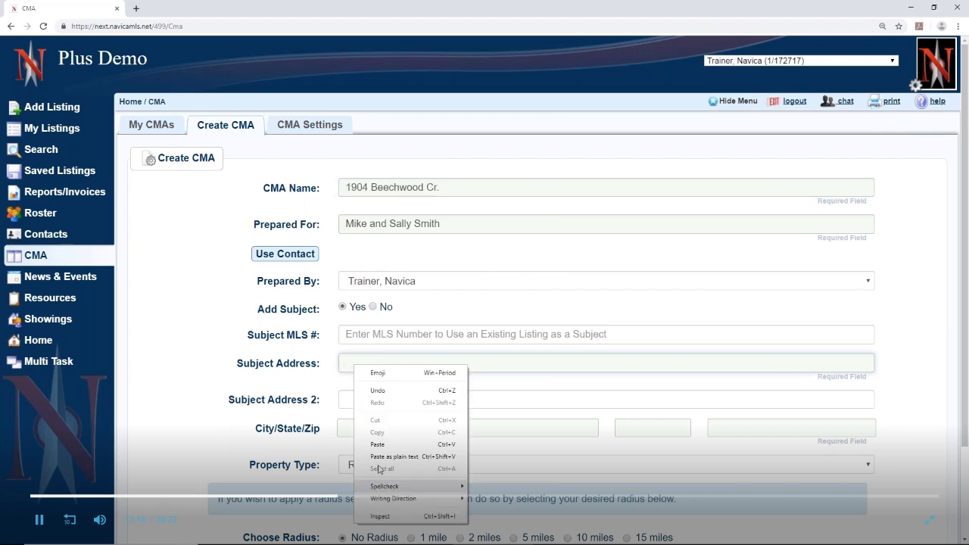
click(395, 447)
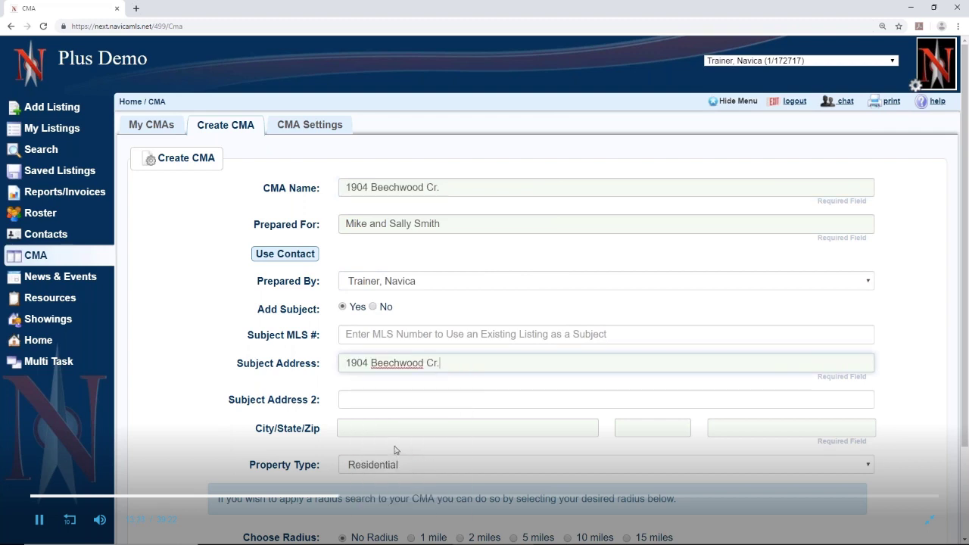
Enter Florence, AL and the subject's ZIP code in the city, state and zip fields
click(369, 426)
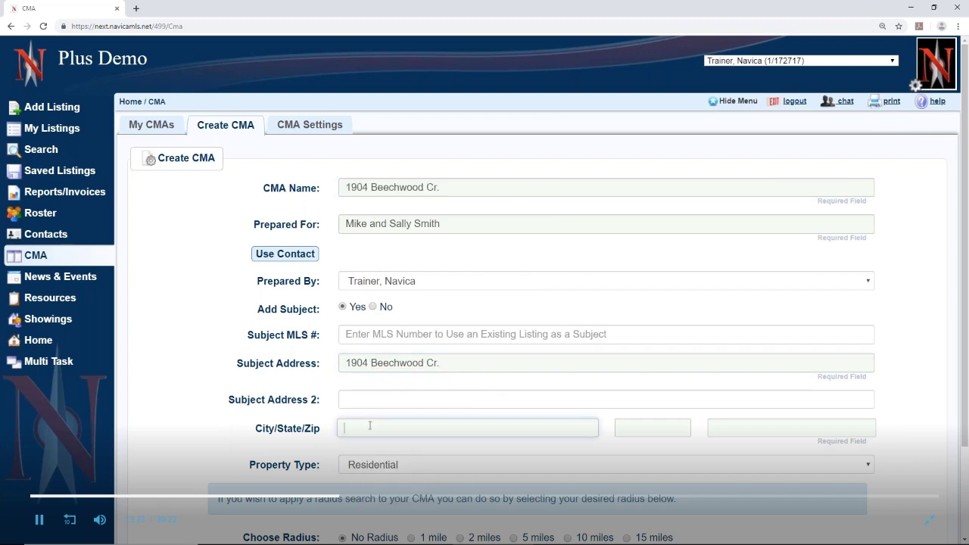
text(Florence)
click(649, 429)
text(AL)
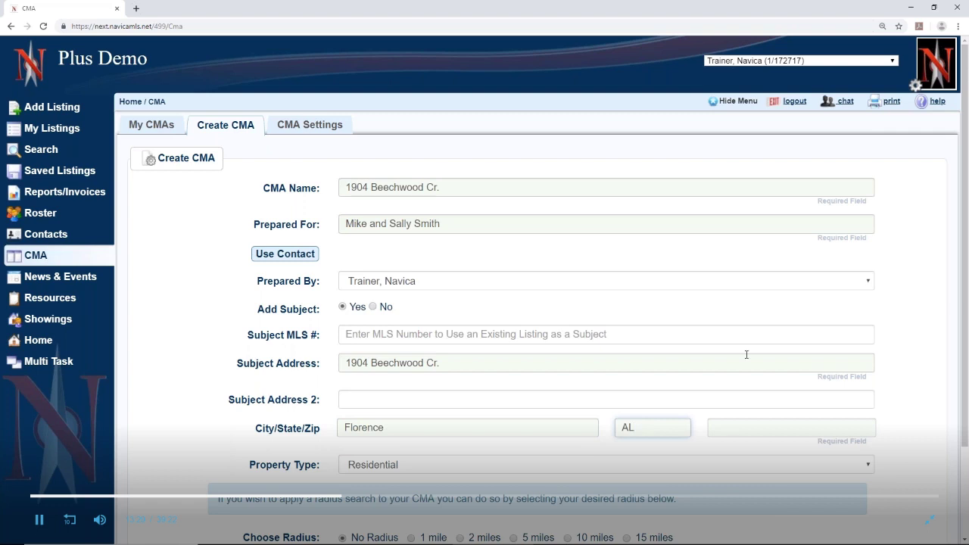
click(729, 427)
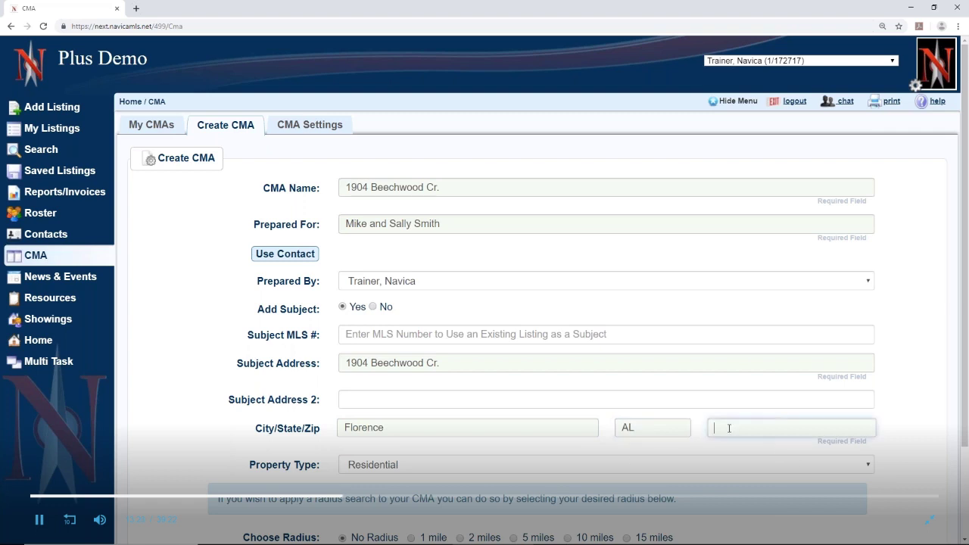
text(35630)
scroll(320, 456, down, 2)
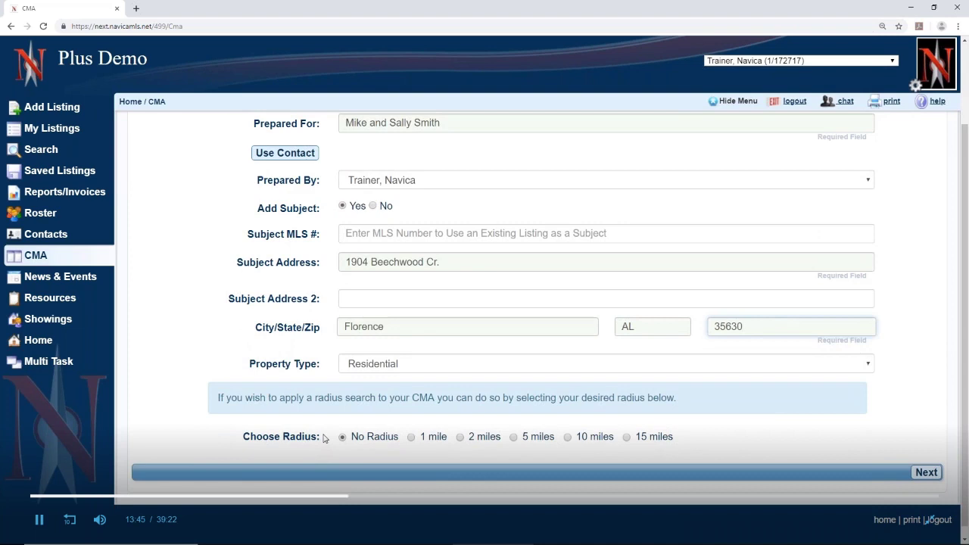
Choose a 5-mile comparable search radius and submit the CMA setup
click(513, 438)
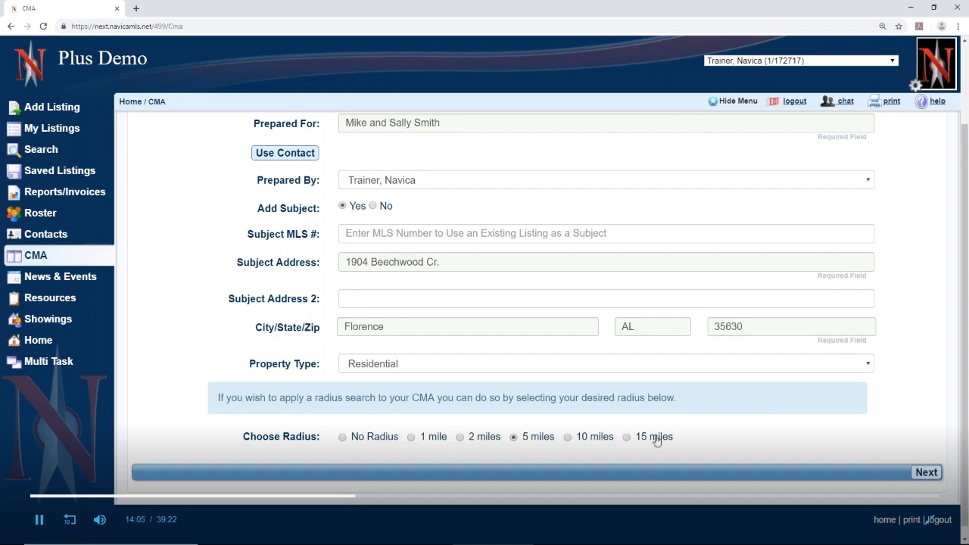
click(927, 474)
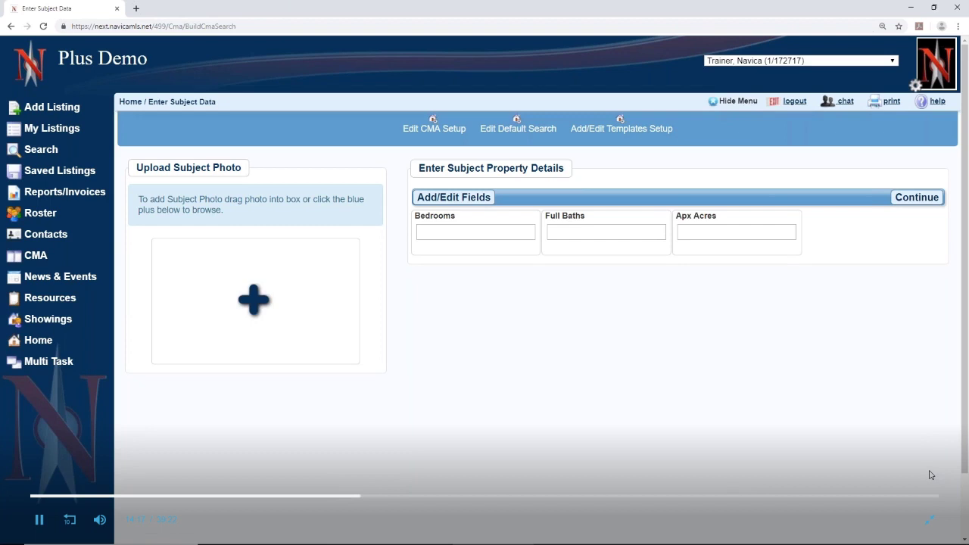
Select main2.jpg as the subject property's photo on the Enter Subject Data page
drag(419, 168, 563, 173)
click(553, 384)
click(253, 301)
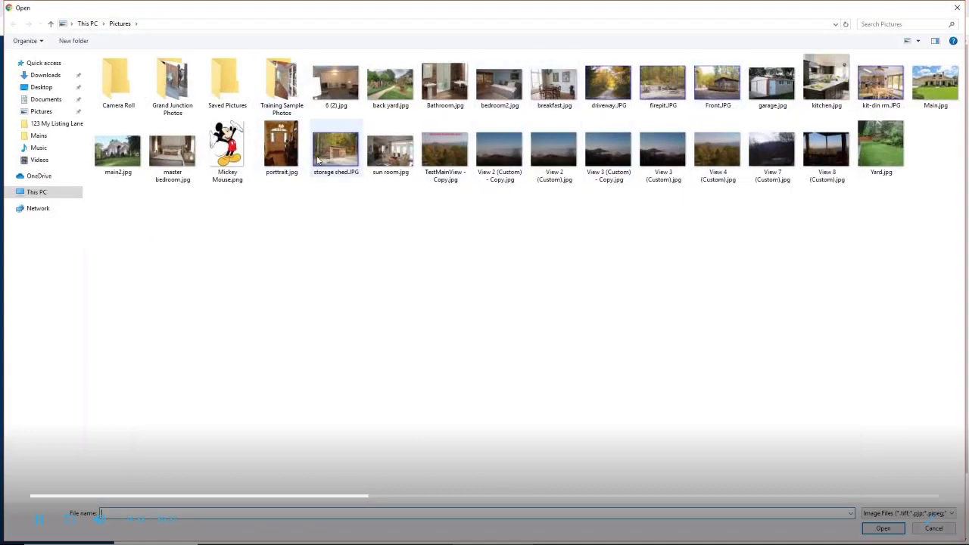
double_click(117, 151)
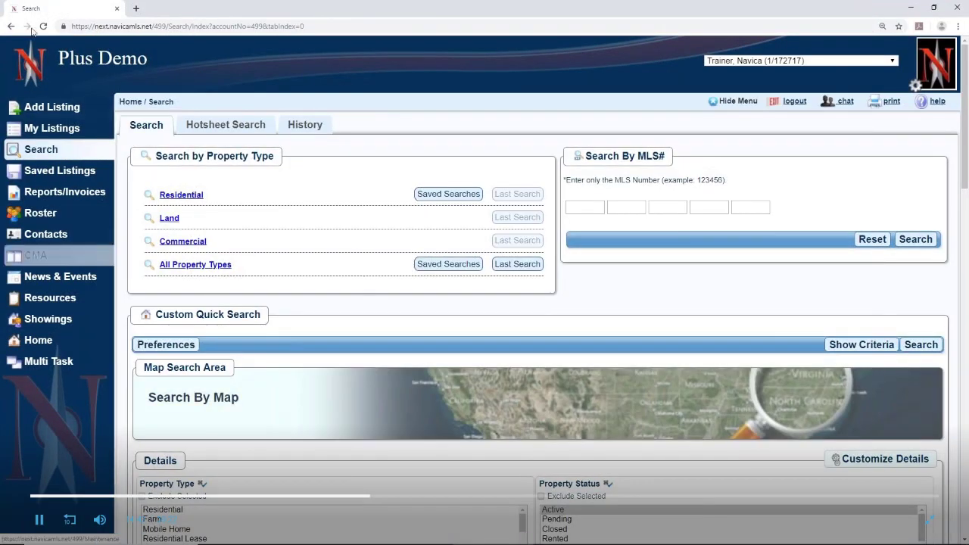
click(12, 28)
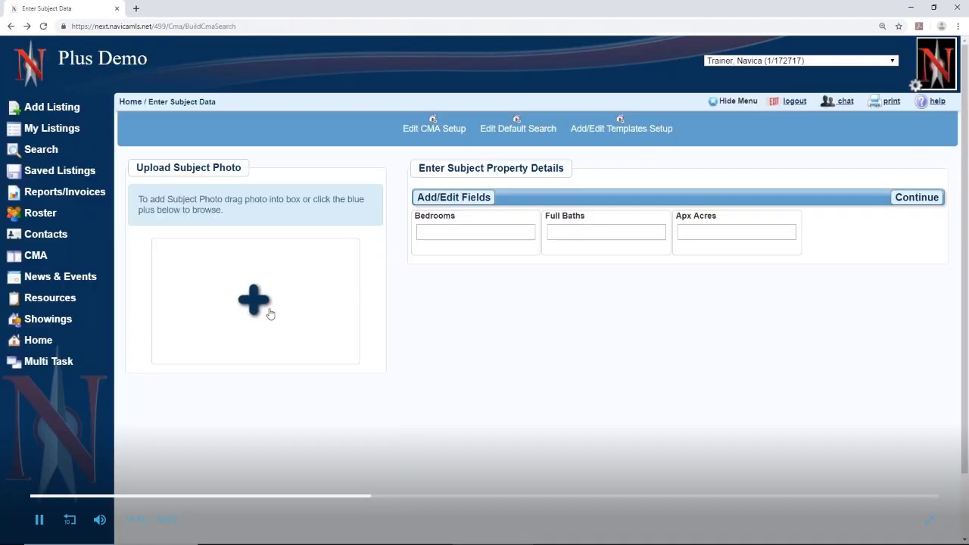
click(255, 301)
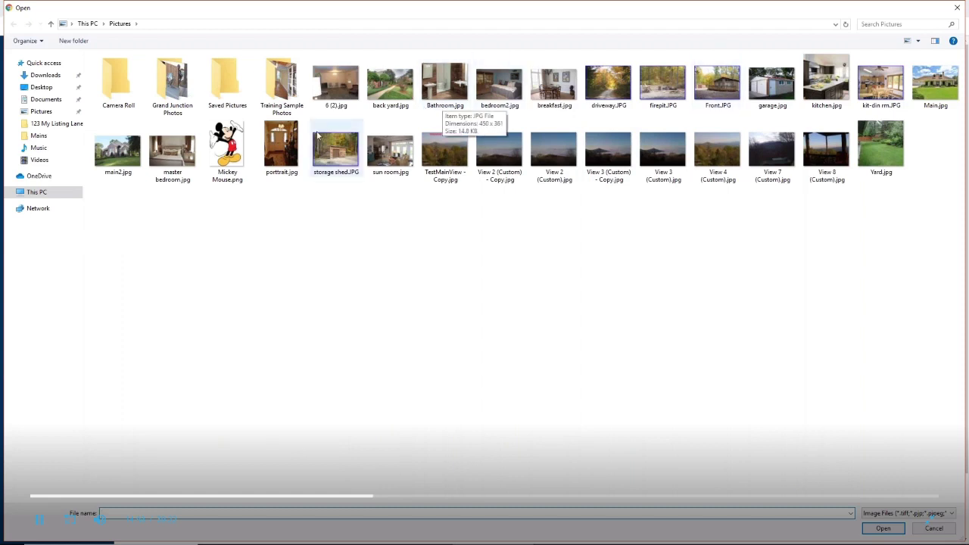
click(117, 161)
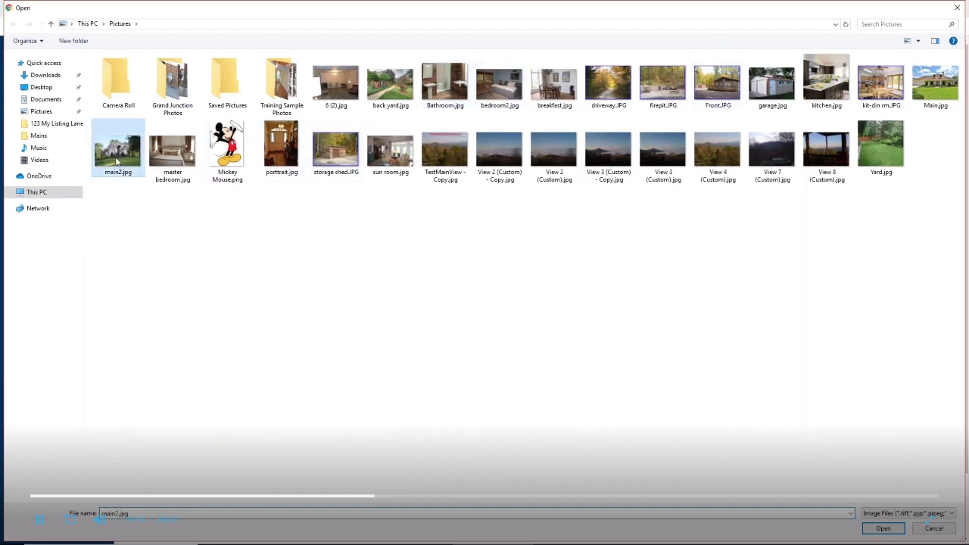
double_click(117, 162)
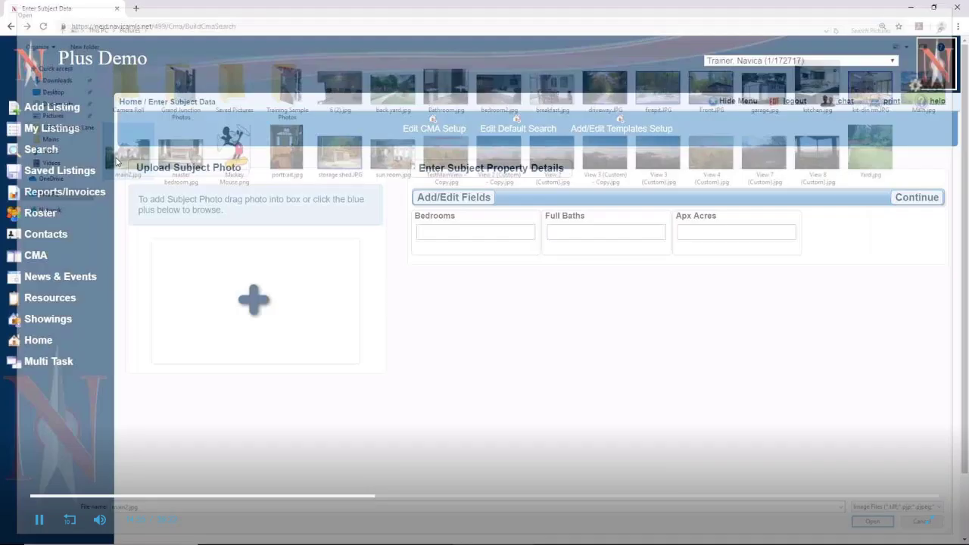
click(253, 302)
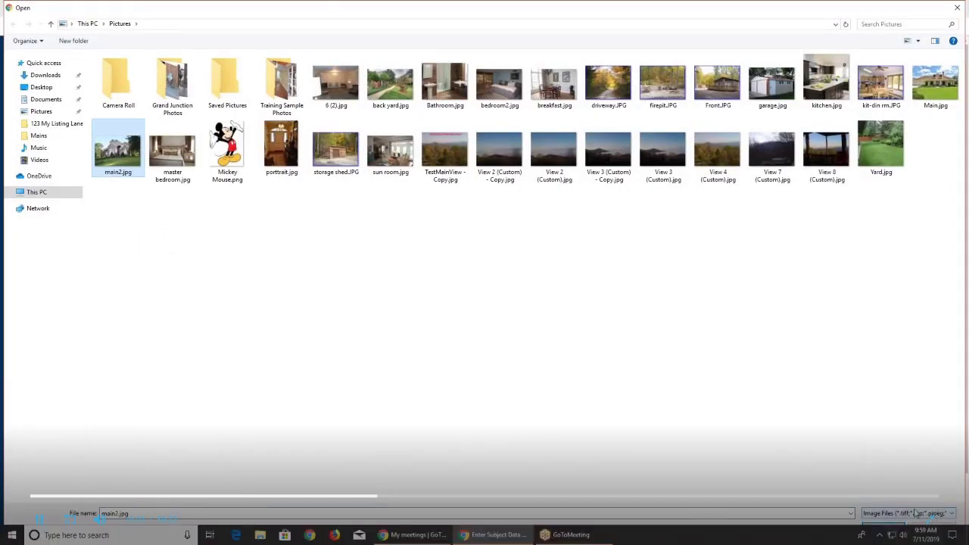
click(886, 527)
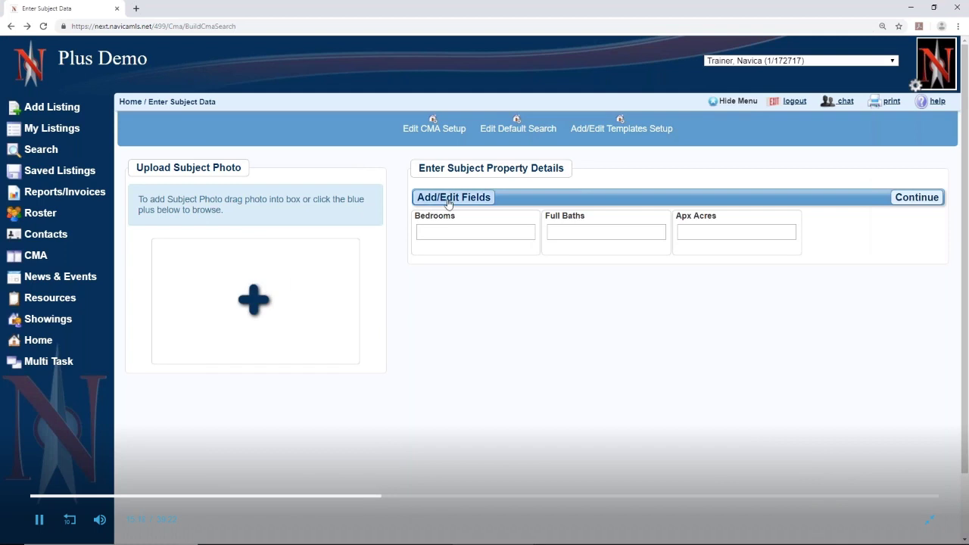
Add List Price to the Selected Options in the Add/Edit Fields dialog
click(452, 201)
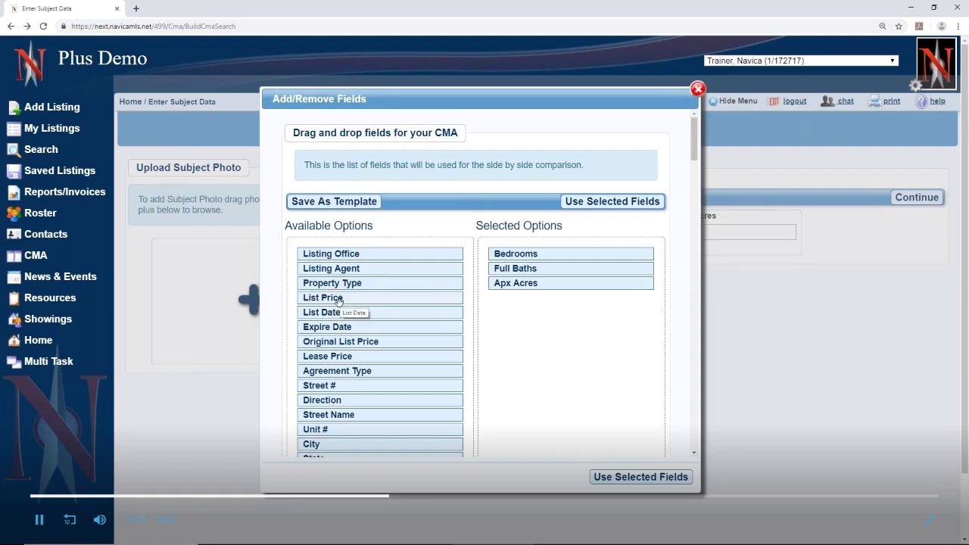
drag(338, 301, 526, 299)
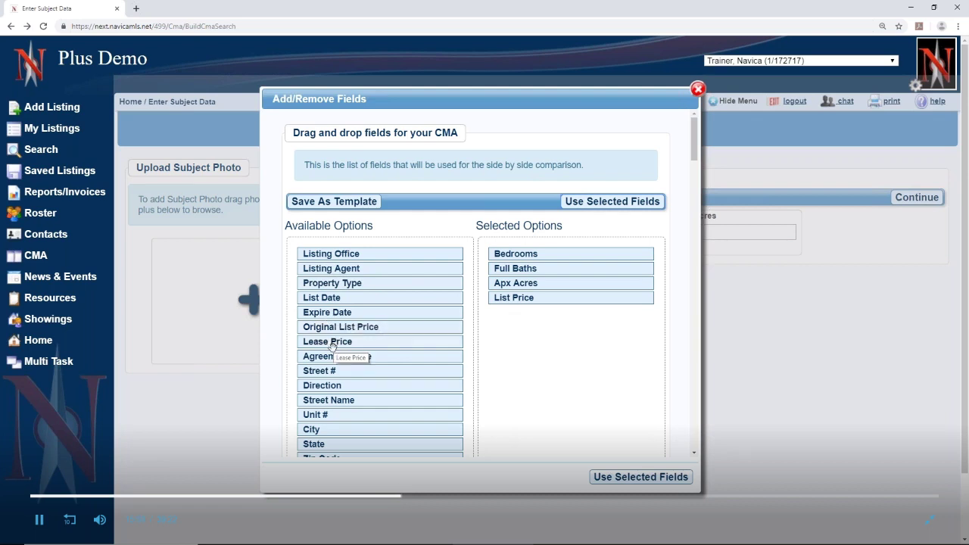
Add Area, Acreage Range, Elementary, Middle and High School, and Waterfront to the comparison fields
scroll(332, 347, down, 2)
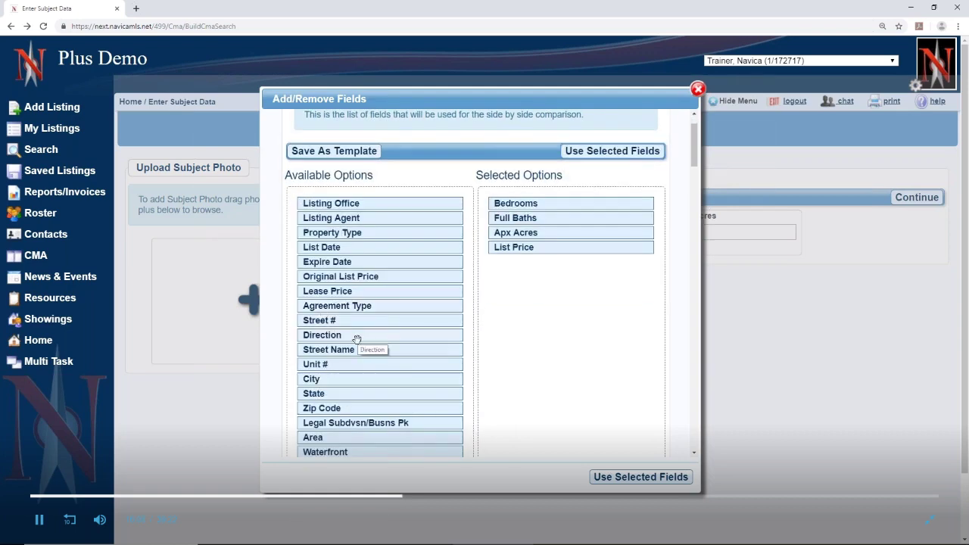
scroll(355, 340, down, 4)
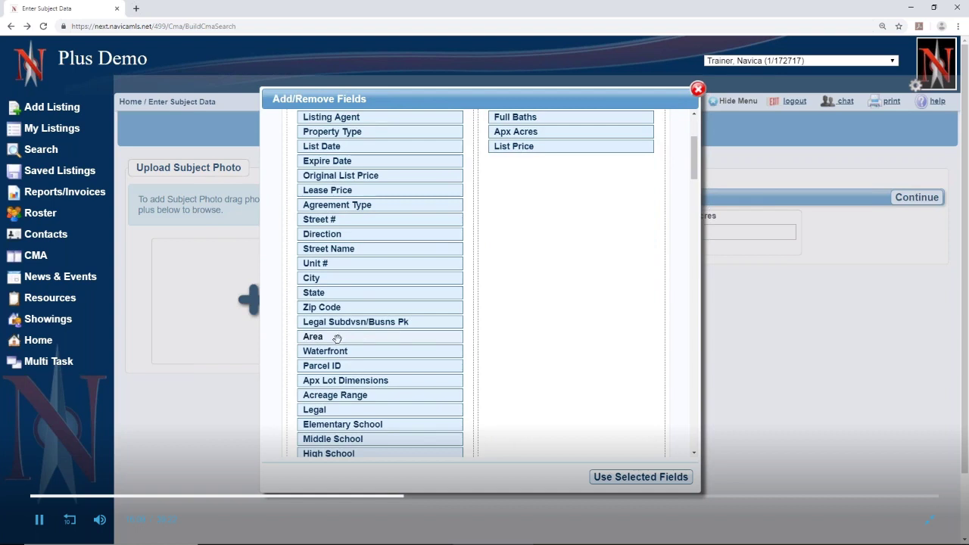
drag(337, 342, 518, 228)
scroll(333, 423, down, 2)
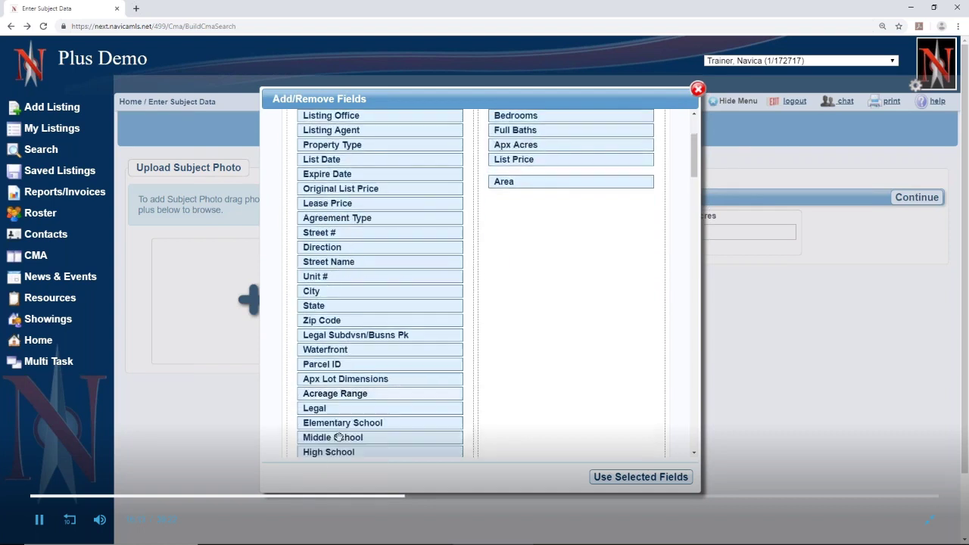
drag(330, 399, 521, 194)
scroll(359, 429, down, 2)
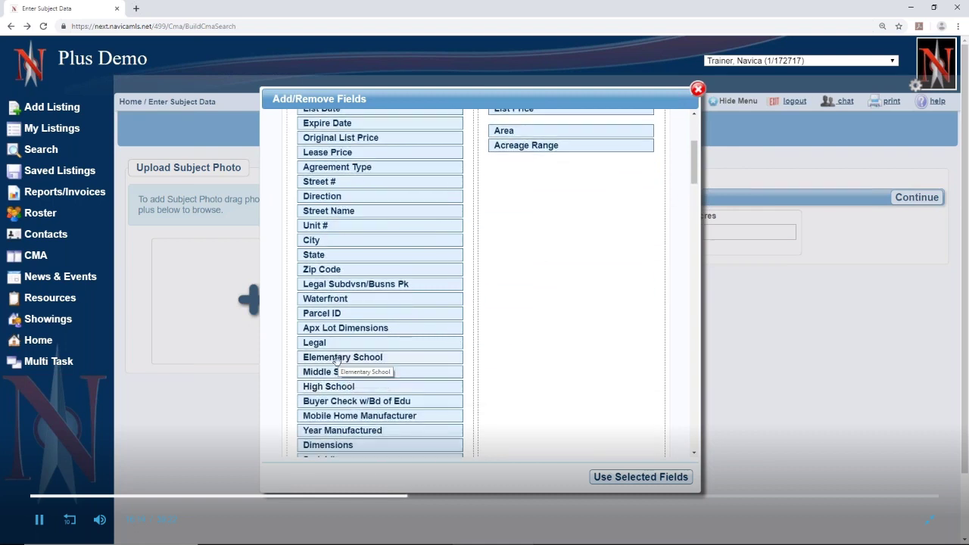
drag(342, 357, 514, 163)
drag(356, 359, 522, 175)
drag(385, 355, 563, 186)
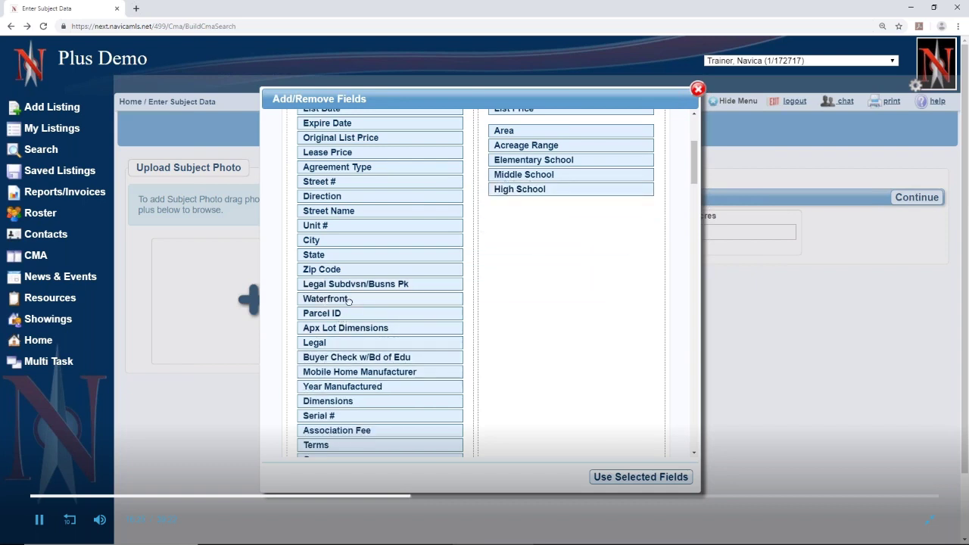
drag(325, 301, 546, 219)
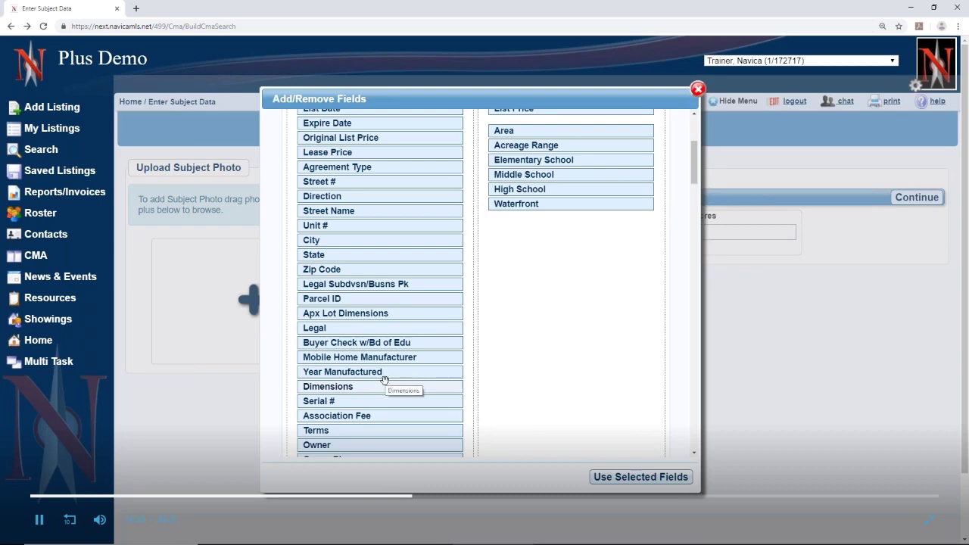
Add Distressed/Bank Owned, Short Sale and Half Bath to the comparison fields
scroll(385, 380, down, 1)
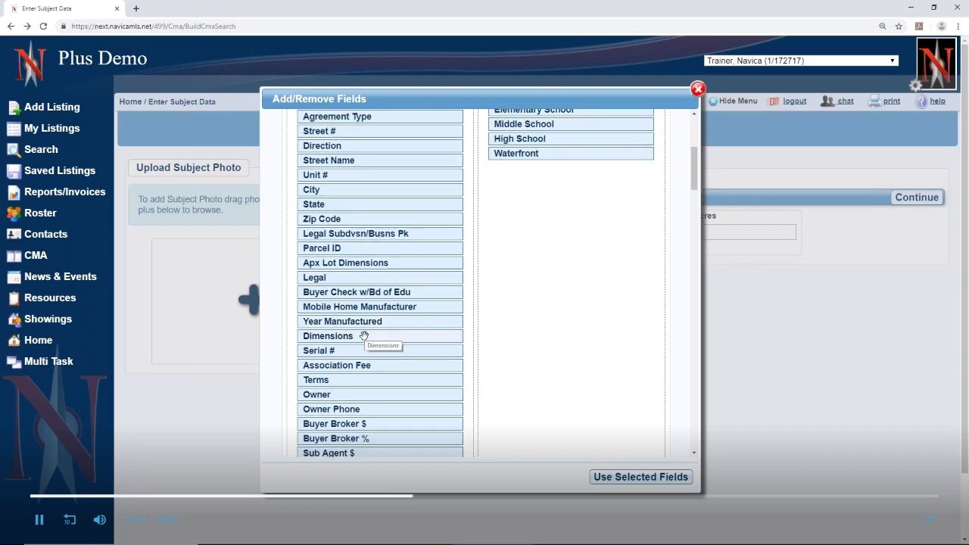
scroll(365, 336, down, 4)
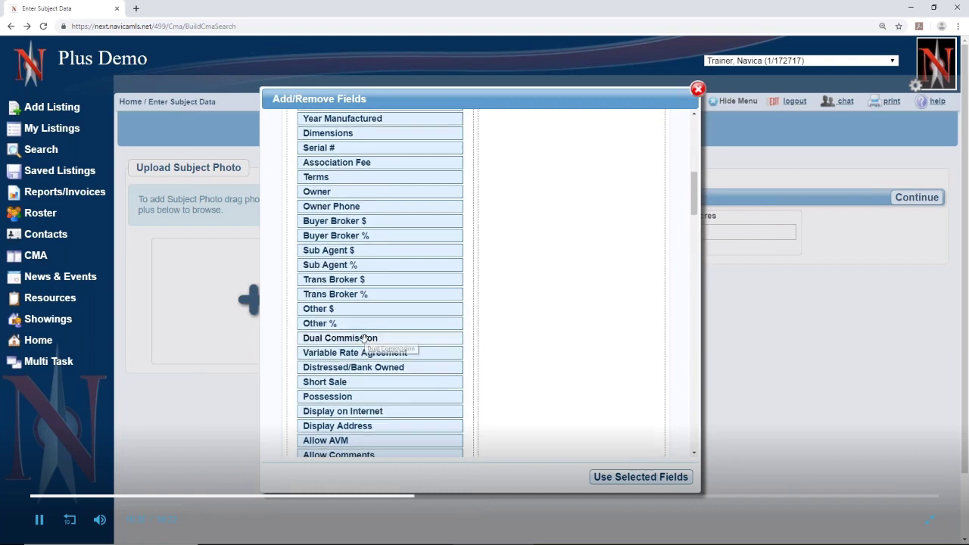
scroll(364, 338, down, 1)
drag(364, 321, 598, 216)
drag(352, 320, 598, 224)
drag(386, 390, 552, 227)
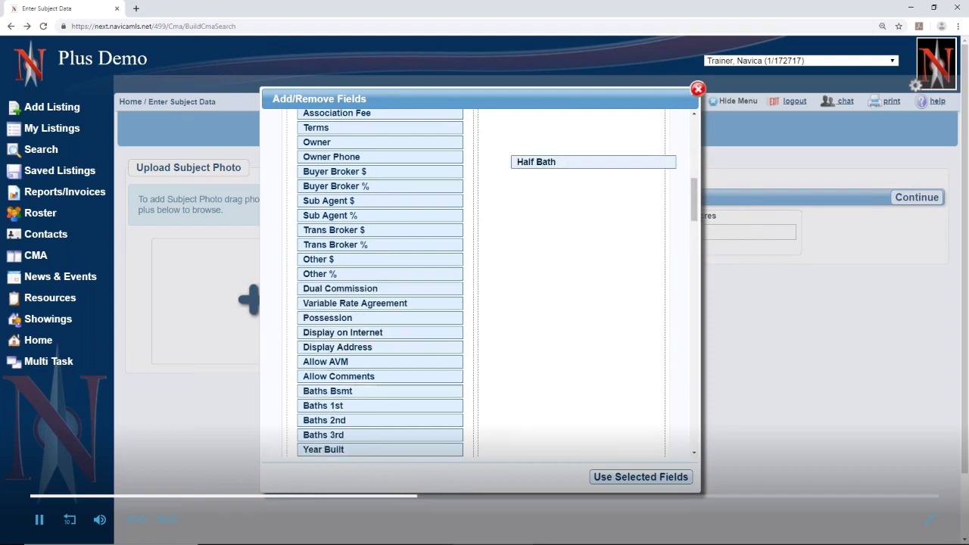
scroll(385, 394, down, 1)
Add Year Built, Apx Age, Apx Roof Age and the three Unit HVAC Age fields
drag(354, 404, 574, 226)
double_click(372, 399)
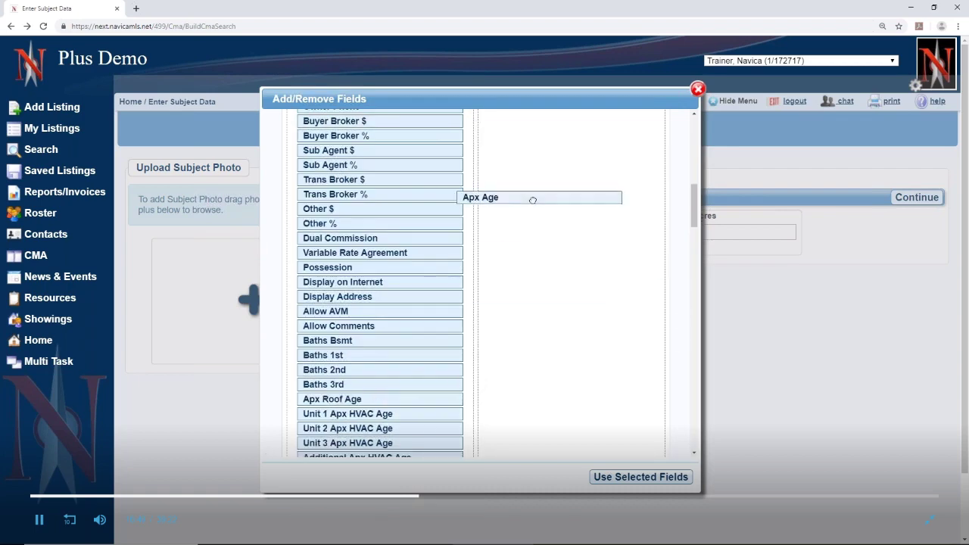
double_click(371, 400)
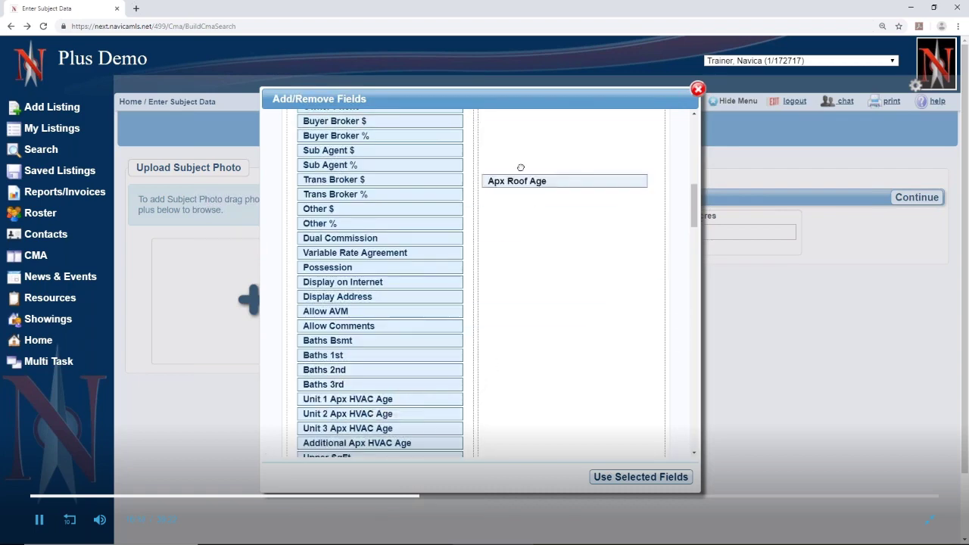
double_click(361, 401)
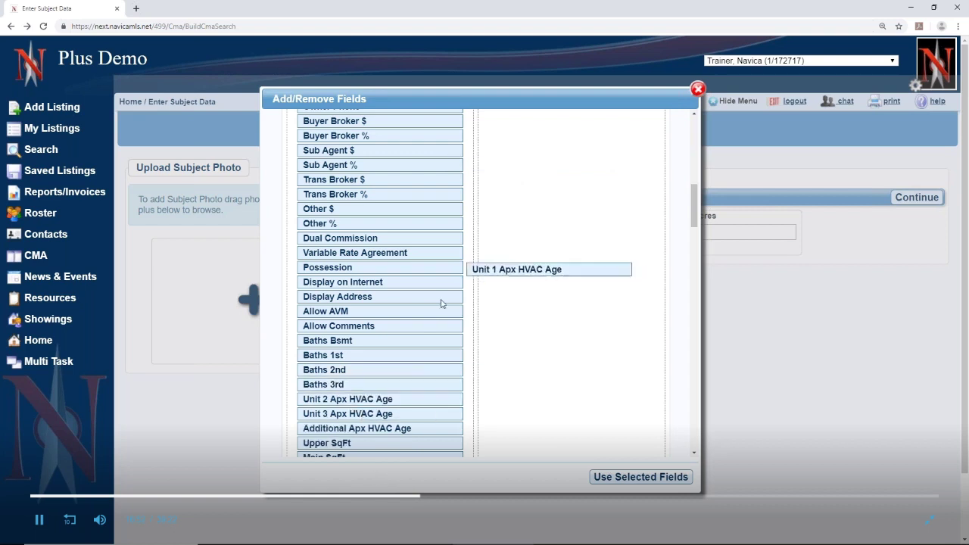
double_click(358, 401)
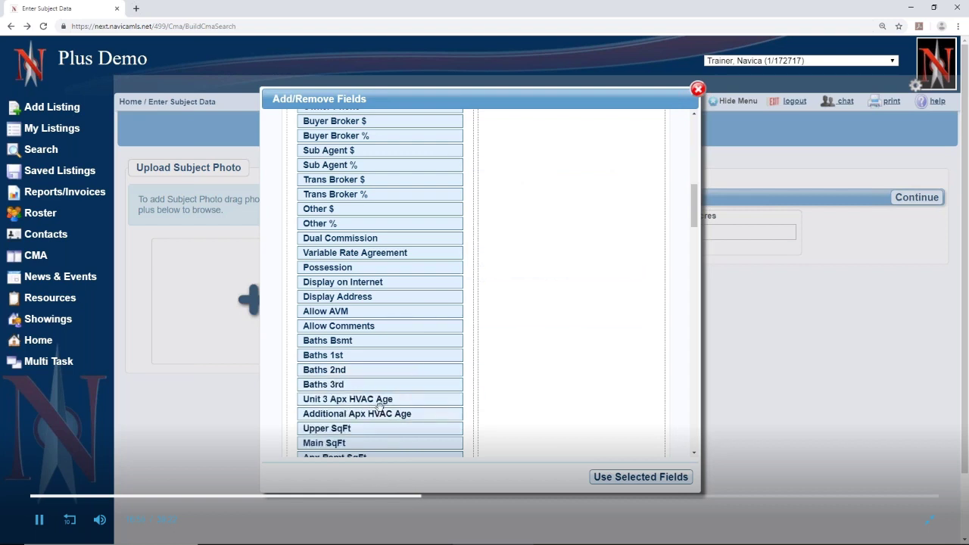
double_click(376, 400)
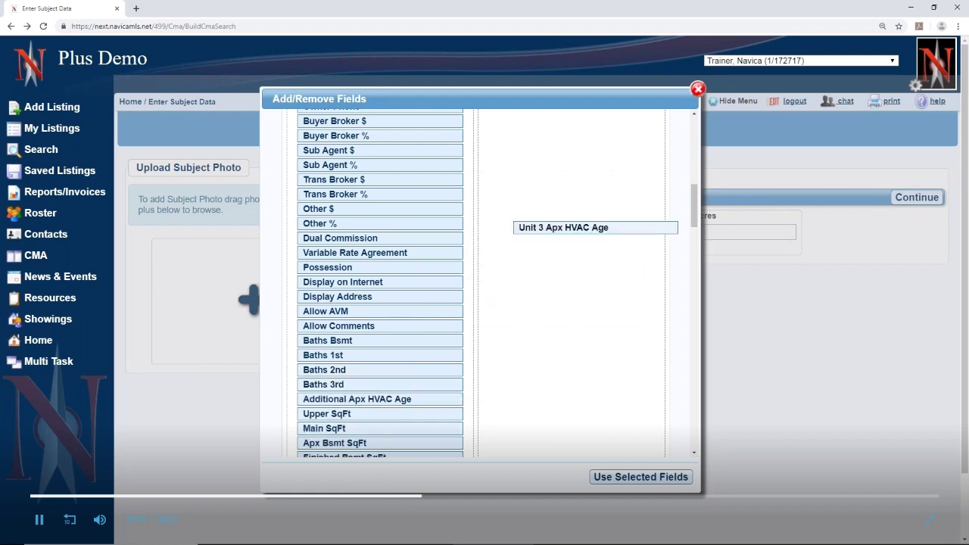
Add Upper, Main, Basement, Finished, Unfinished and Approximate Finished SqFt plus # Fireplaces
double_click(390, 414)
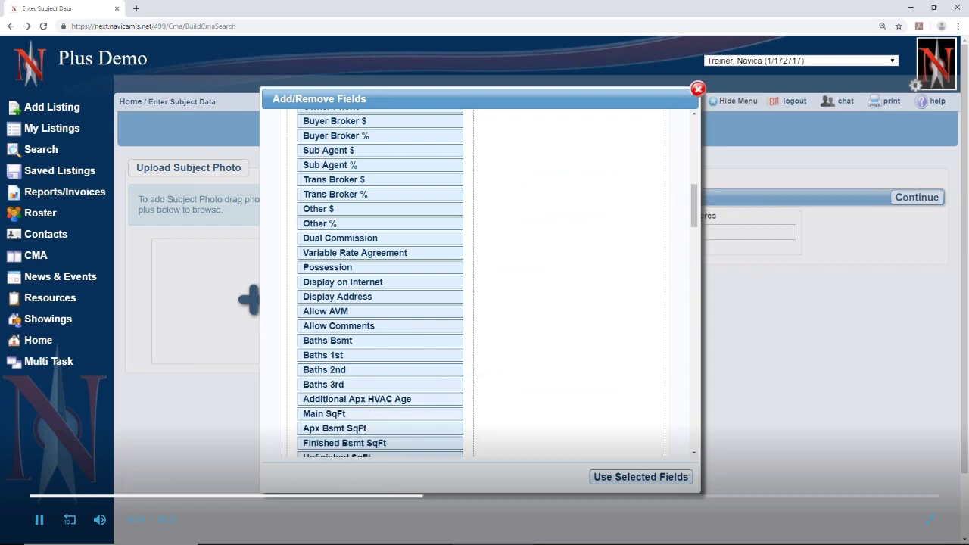
double_click(358, 415)
double_click(384, 415)
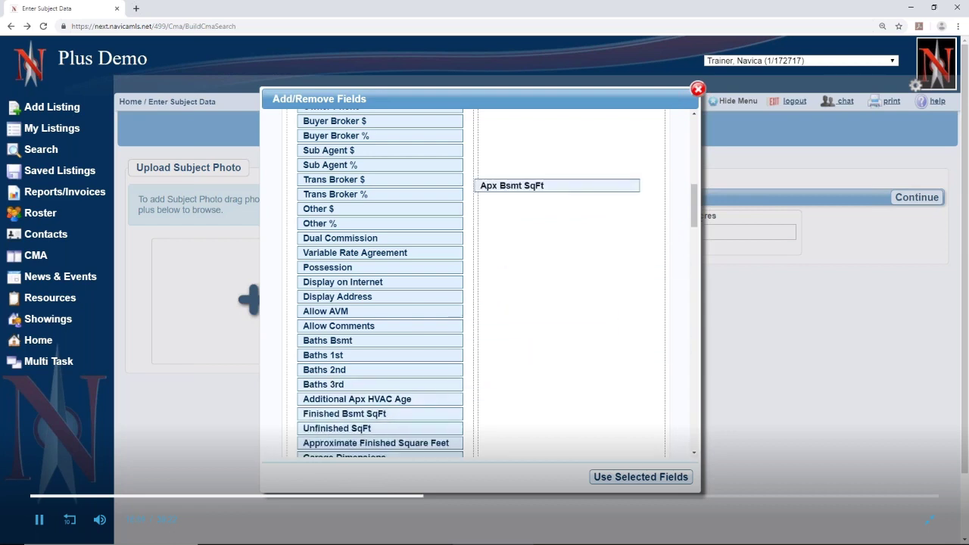
double_click(376, 414)
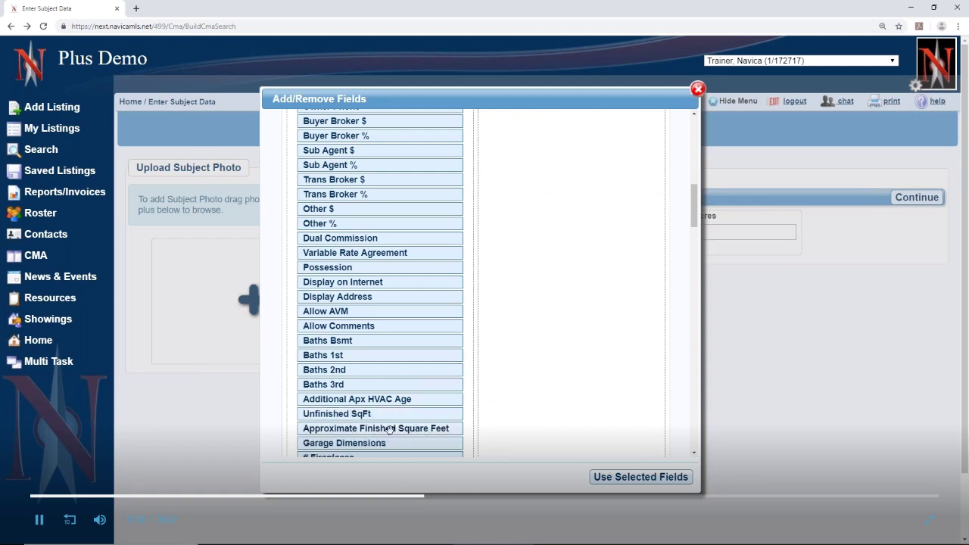
double_click(376, 414)
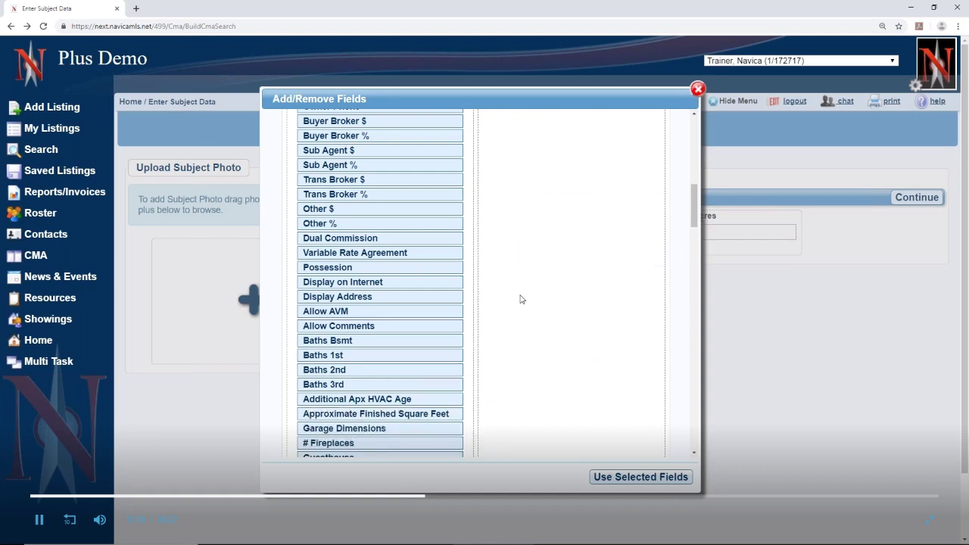
double_click(452, 415)
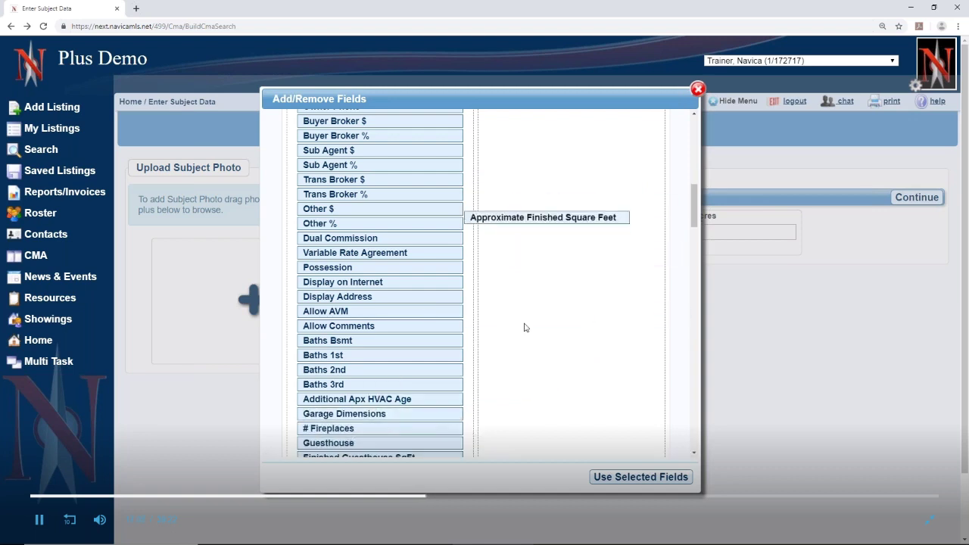
double_click(382, 429)
Add Air Conditioning, Appliances, Basement and Carport to the comparison fields
scroll(382, 423, down, 4)
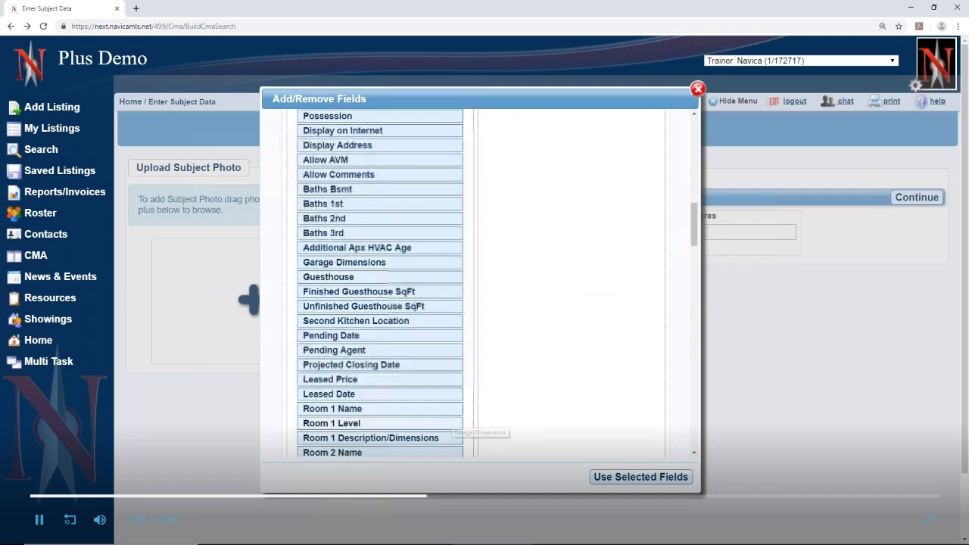
scroll(429, 371, down, 3)
scroll(429, 371, down, 7)
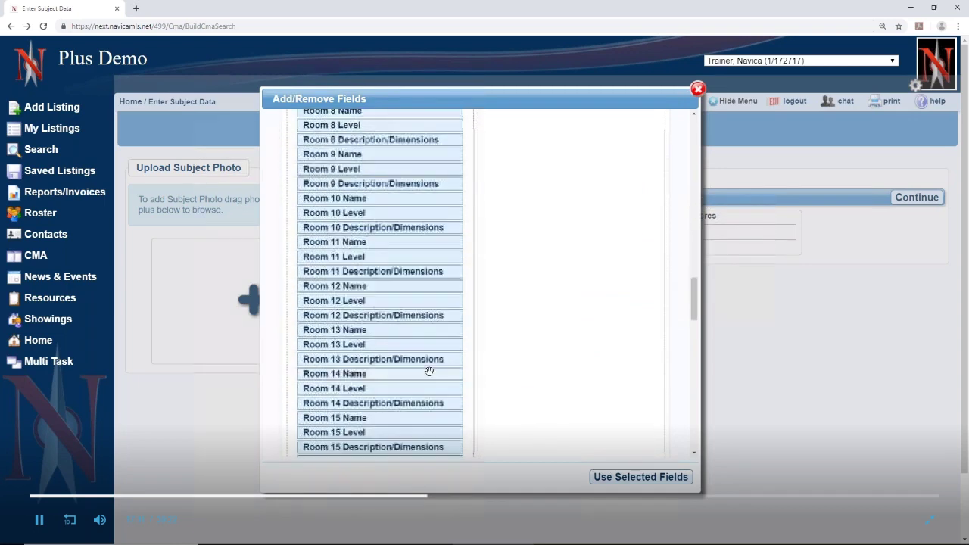
scroll(429, 370, down, 1)
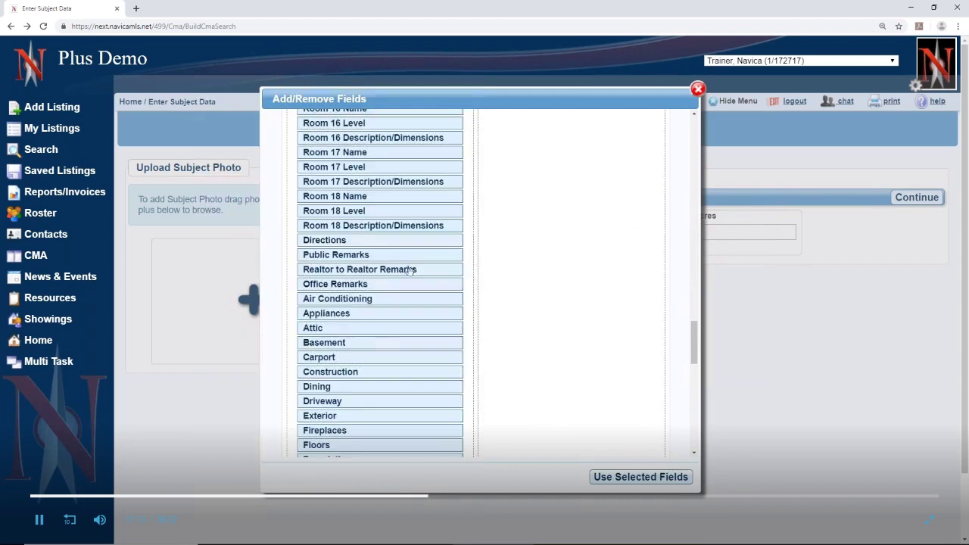
scroll(349, 318, down, 1)
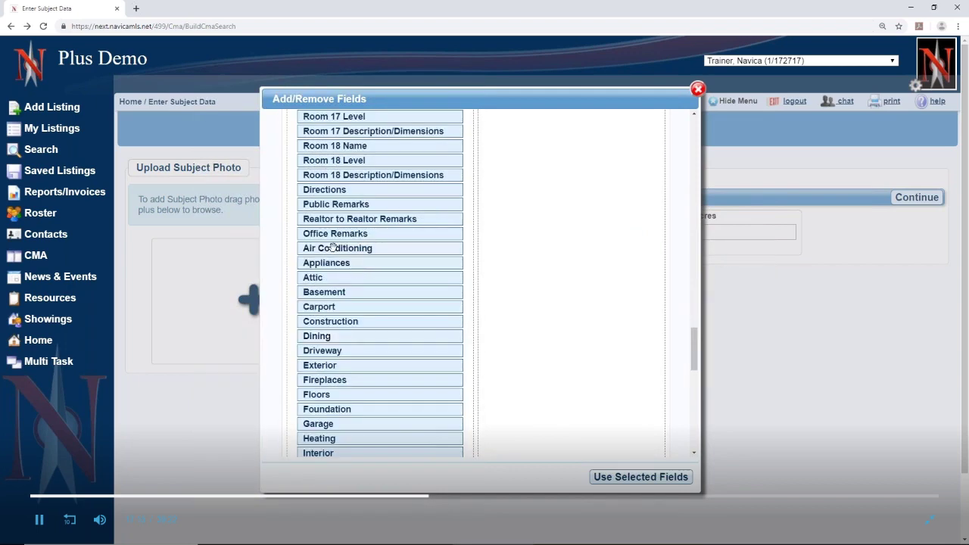
click(333, 248)
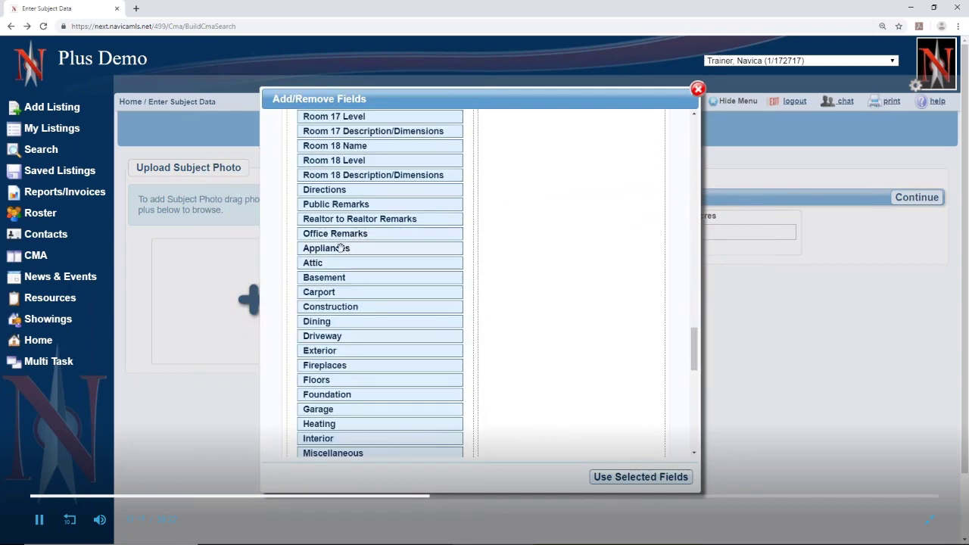
click(342, 249)
click(341, 262)
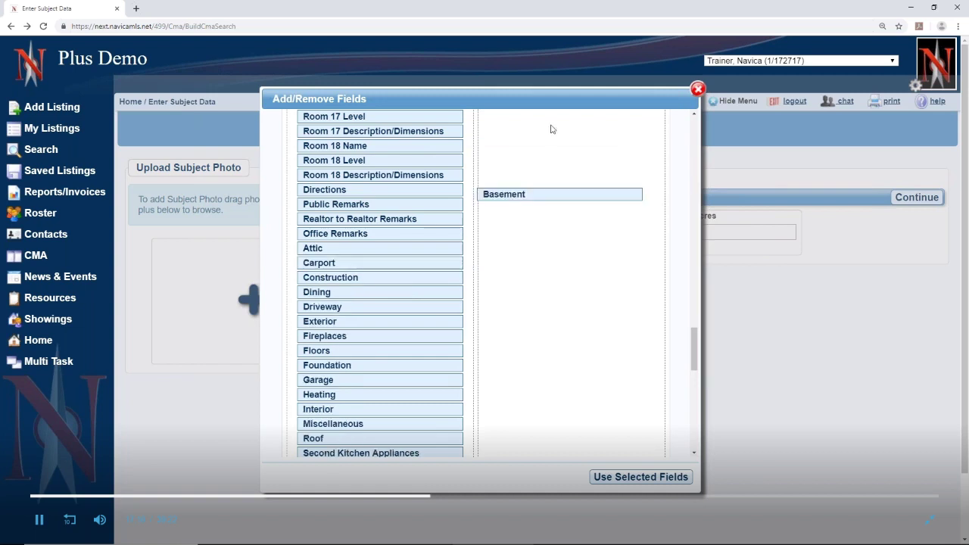
click(379, 262)
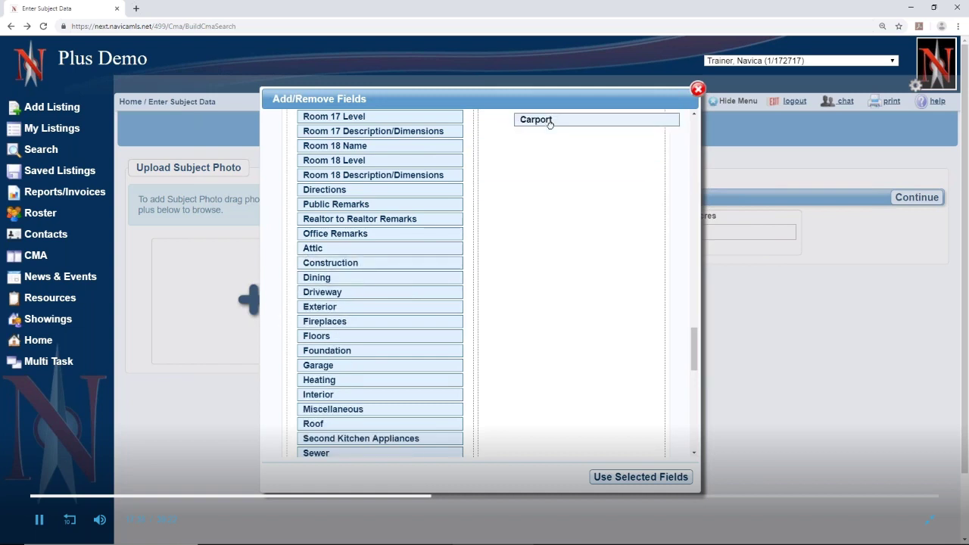
Add Exterior, Garage and Heating, then return the lists to the top
click(326, 309)
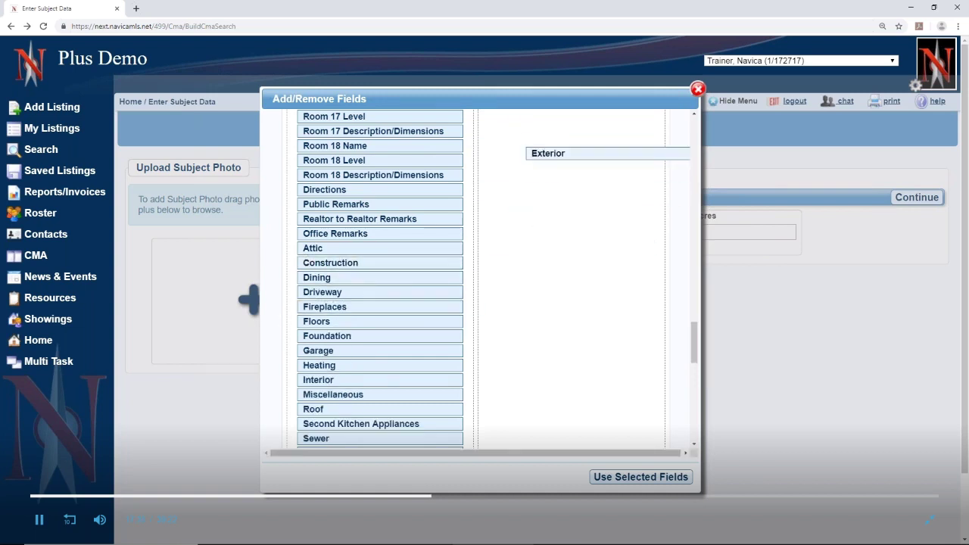
click(340, 352)
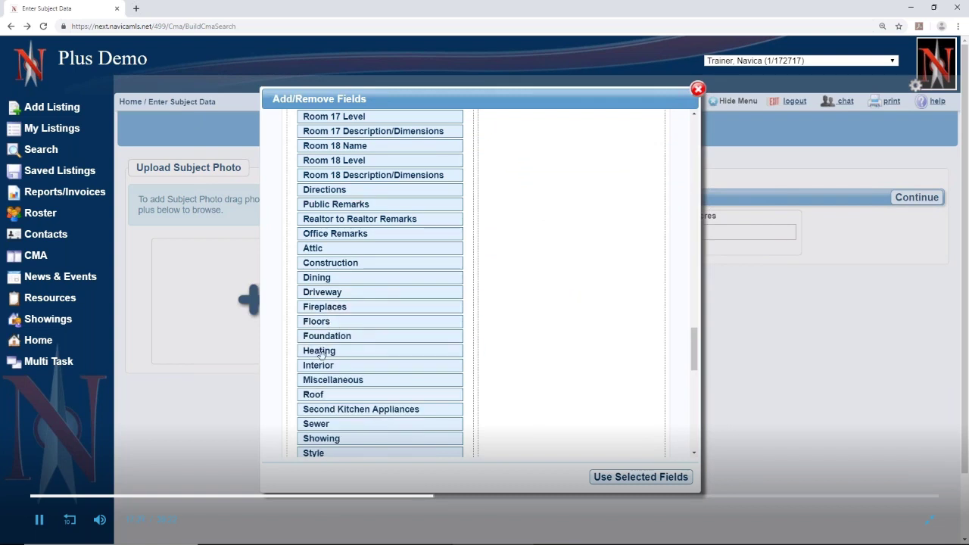
click(348, 353)
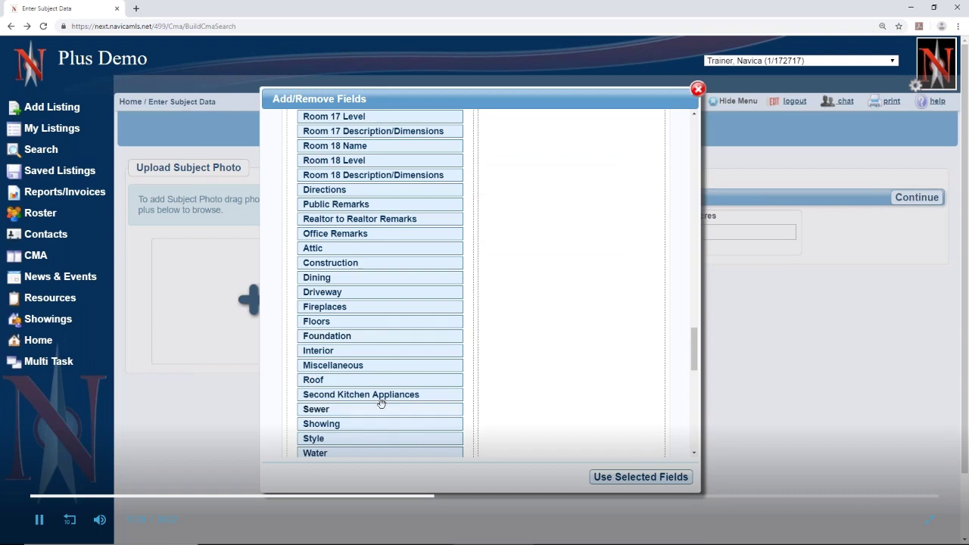
scroll(381, 404, down, 2)
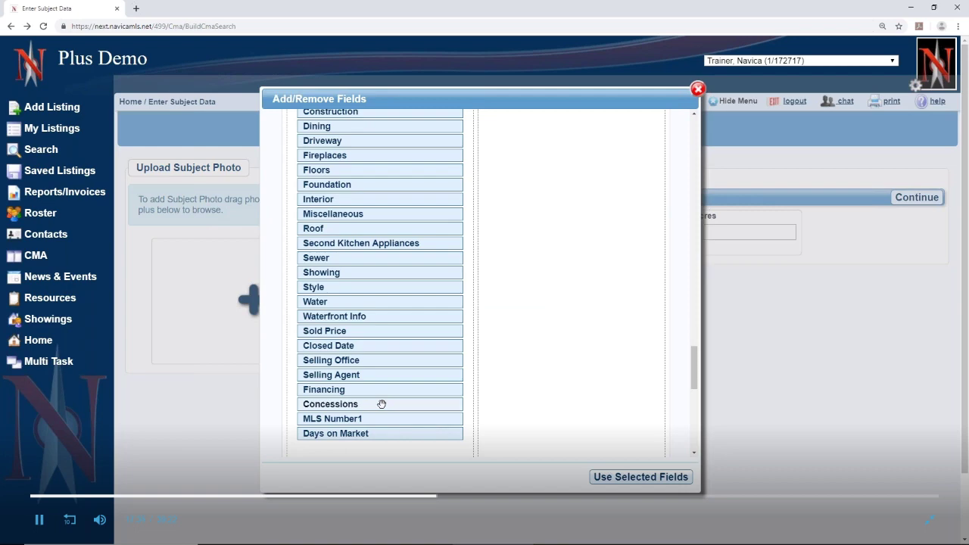
scroll(538, 366, up, 15)
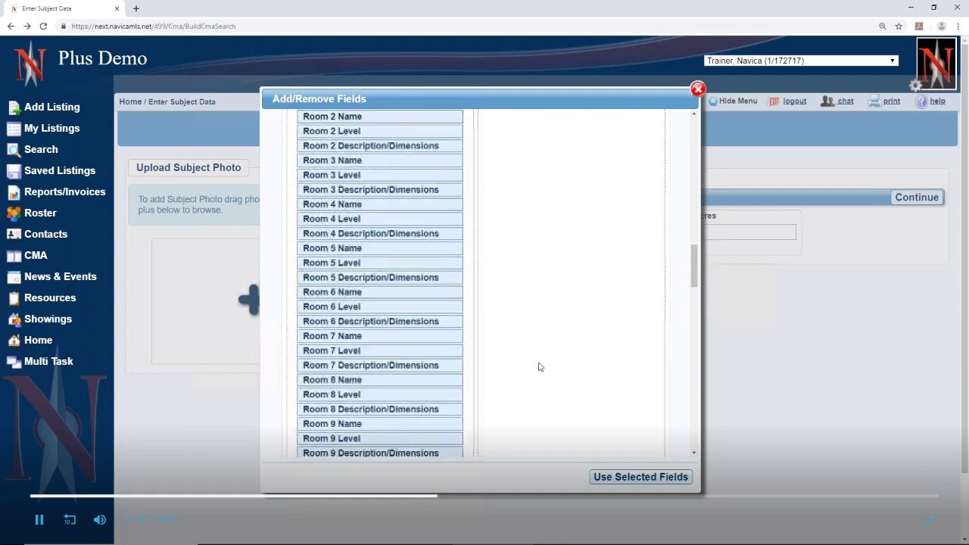
scroll(538, 365, up, 1)
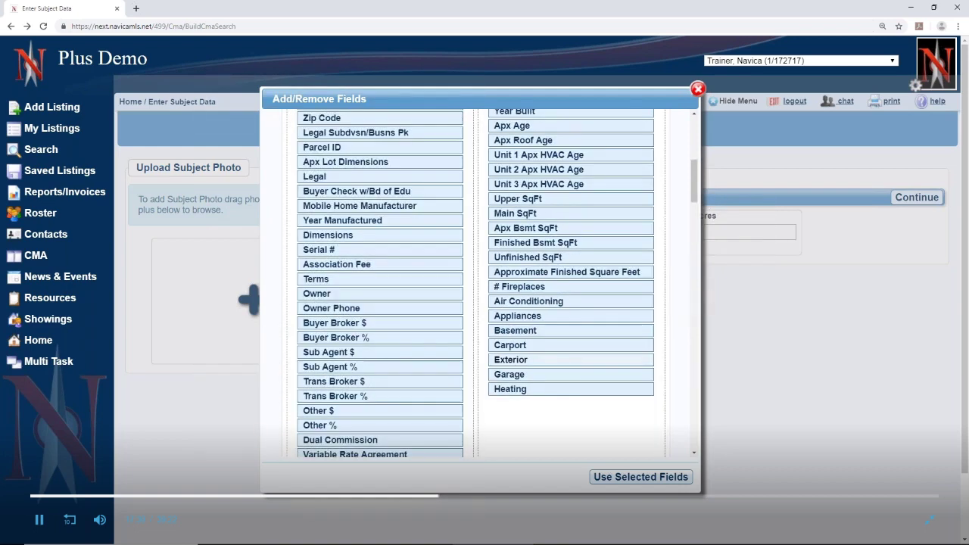
scroll(512, 166, up, 3)
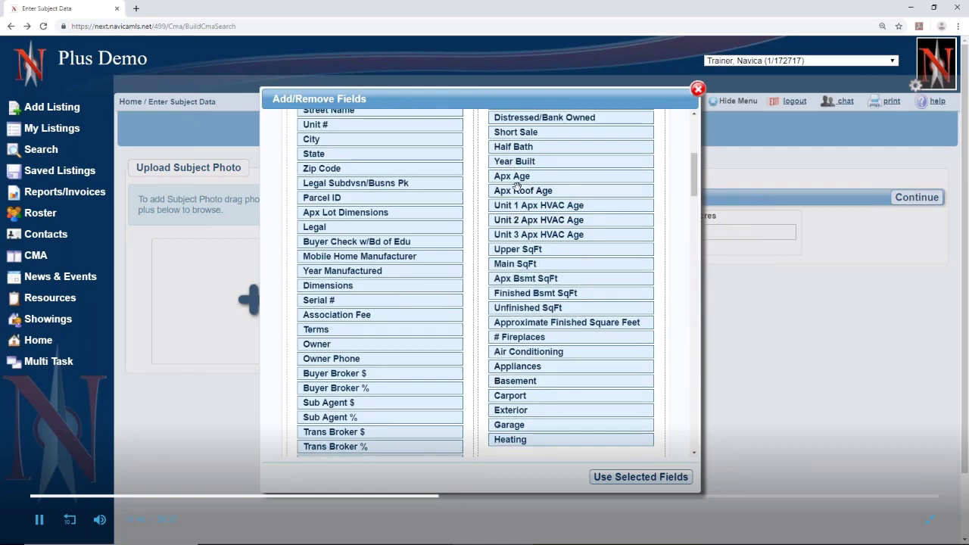
scroll(517, 186, up, 10)
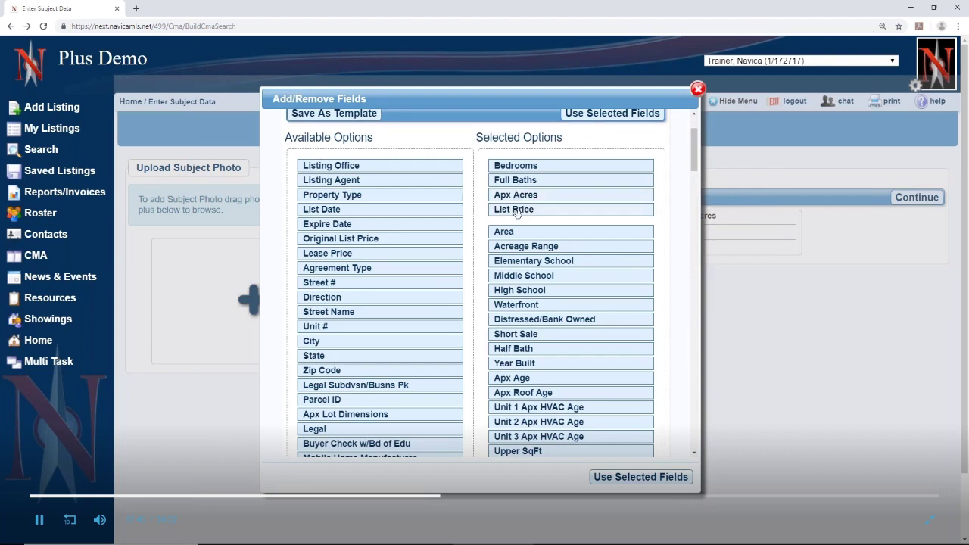
Move List Price to the top, Half Bath below Full Baths, and Acreage Range above Area
drag(519, 211, 523, 163)
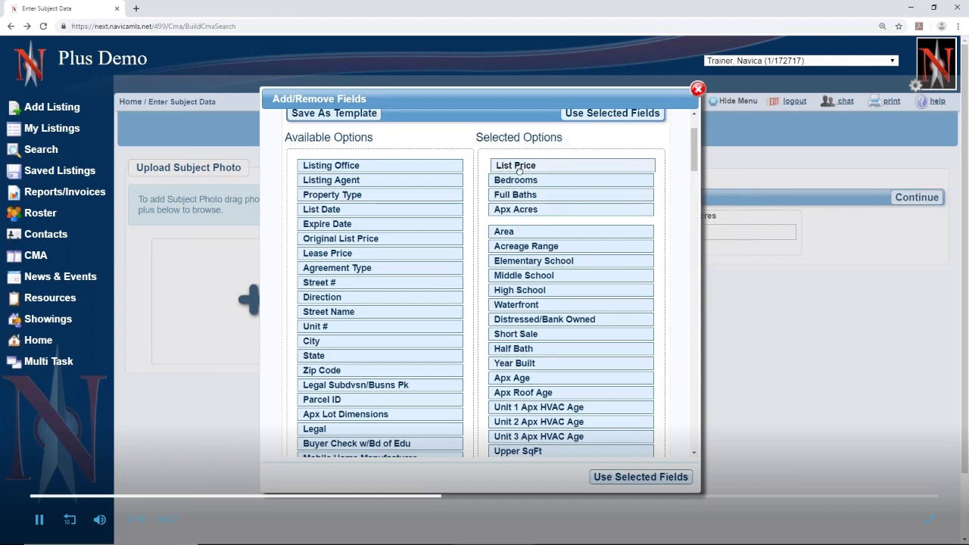
drag(528, 351, 530, 217)
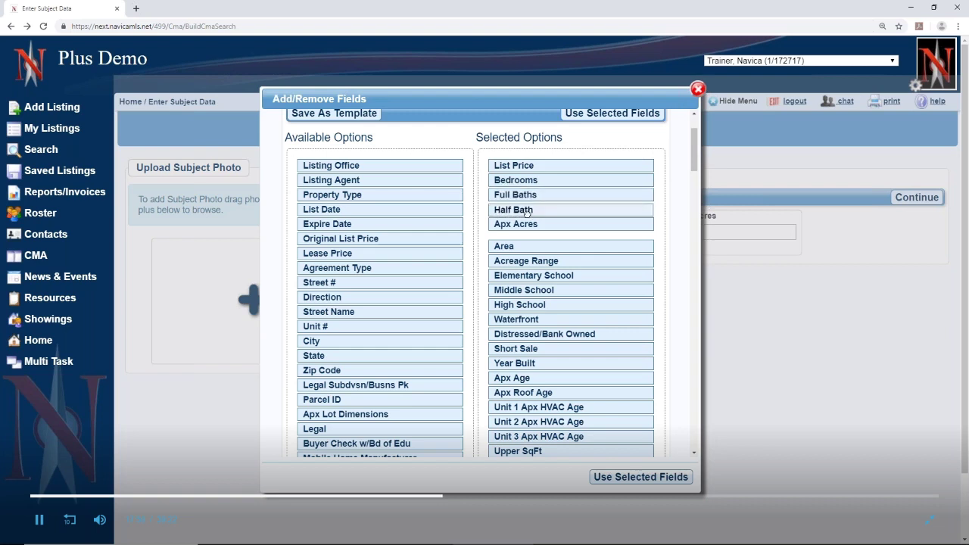
mouse_move(534, 255)
mouse_down()
mouse_move(531, 212)
mouse_move(533, 247)
mouse_up()
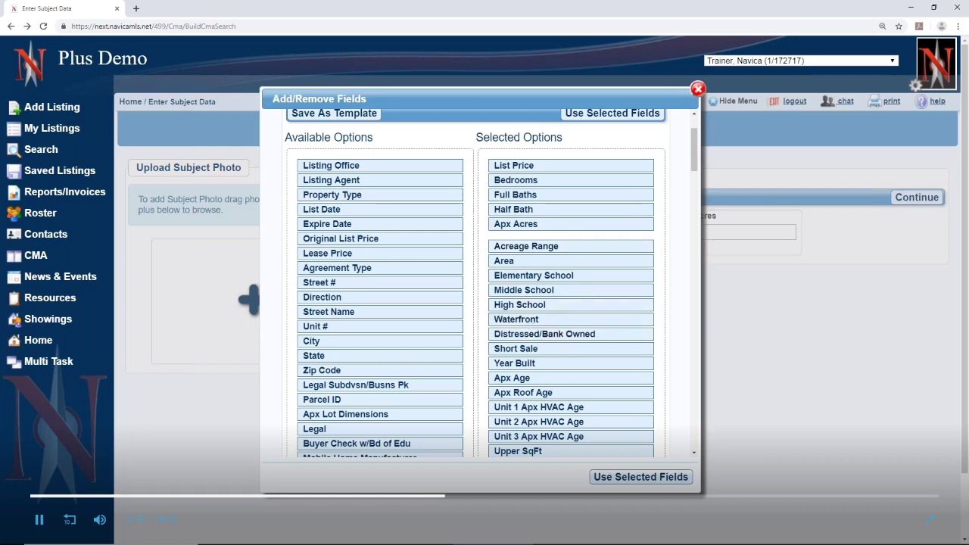
scroll(560, 397, down, 3)
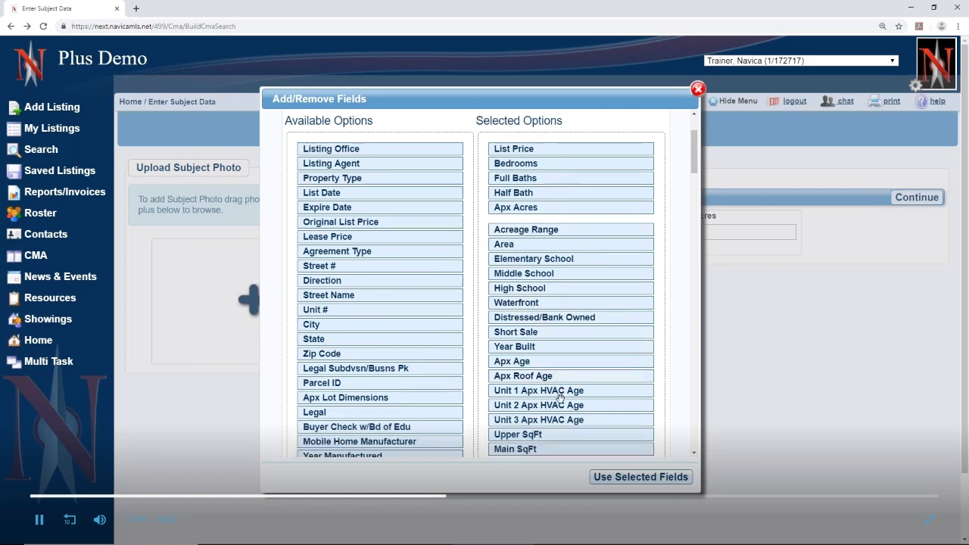
scroll(560, 399, up, 5)
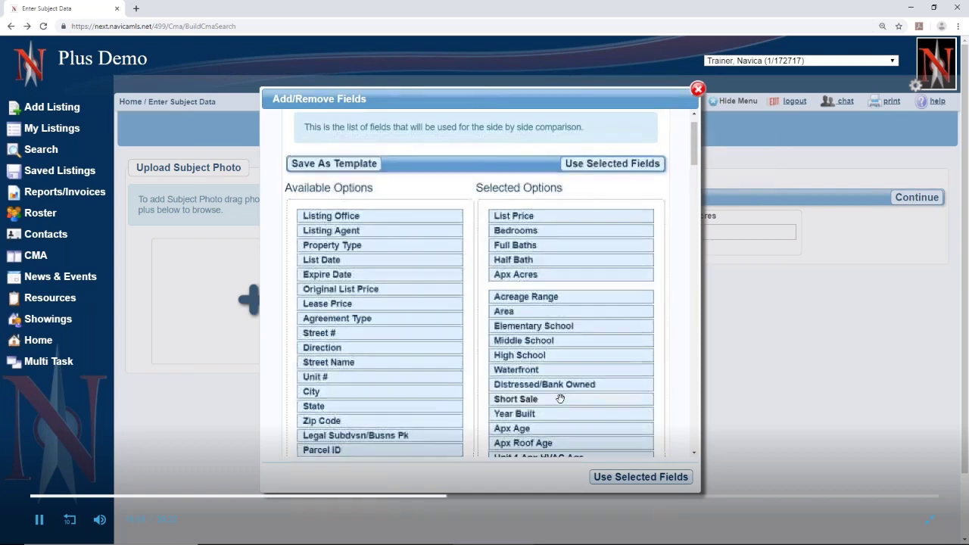
Save the chosen comparison fields as a template named 'residential' and make it the default
click(351, 205)
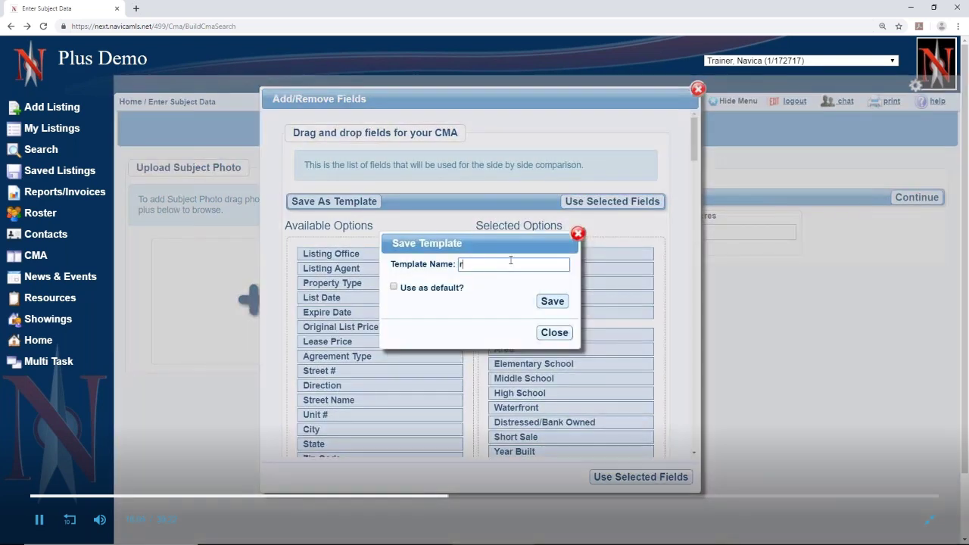
text(residential)
click(394, 286)
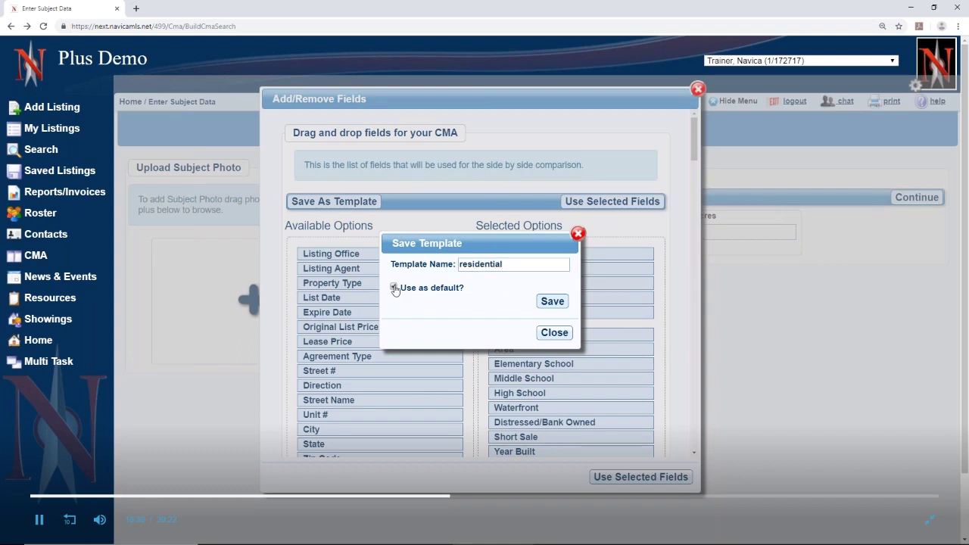
click(549, 301)
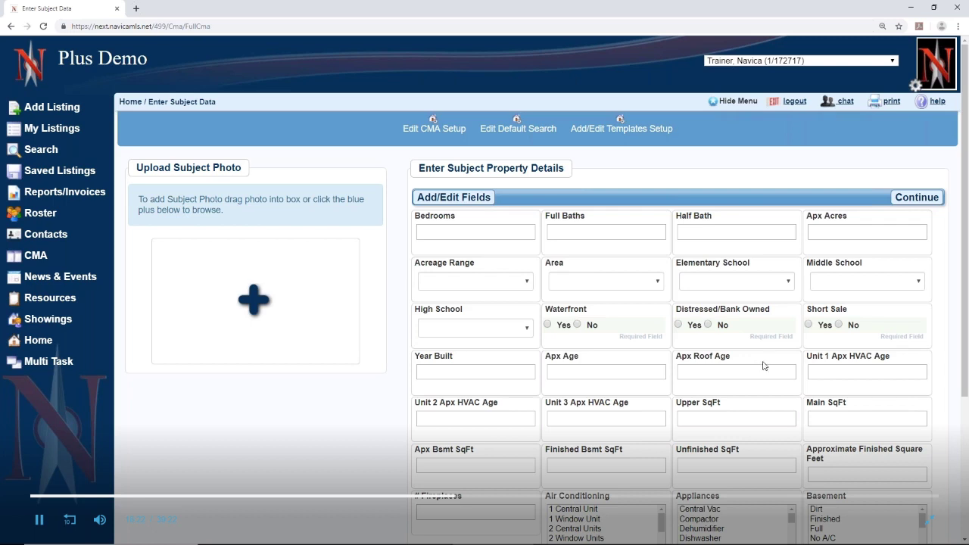
click(474, 202)
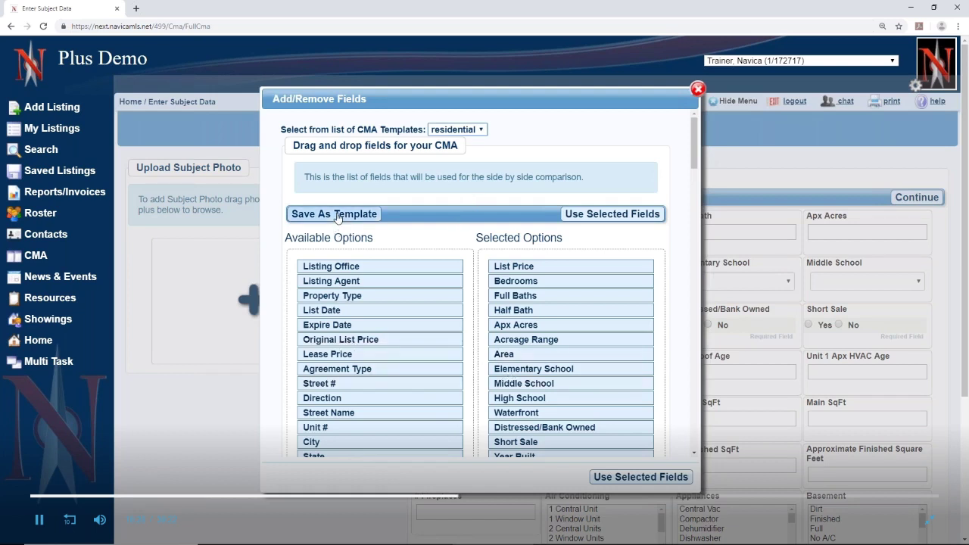
click(477, 131)
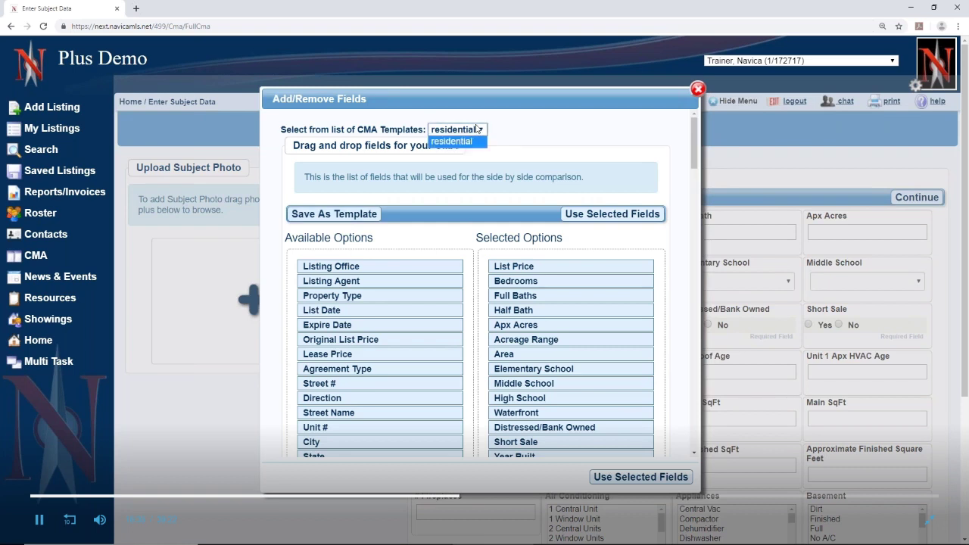
click(542, 130)
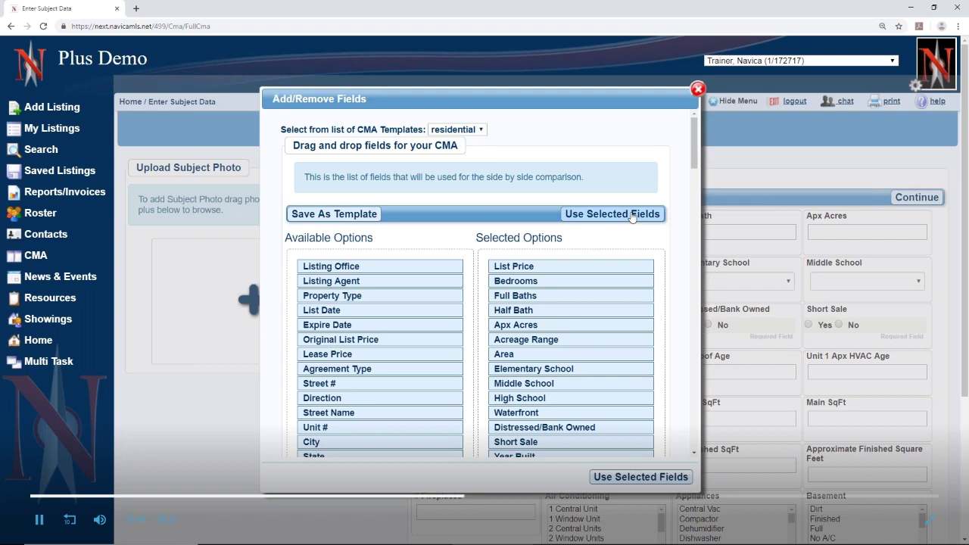
click(632, 217)
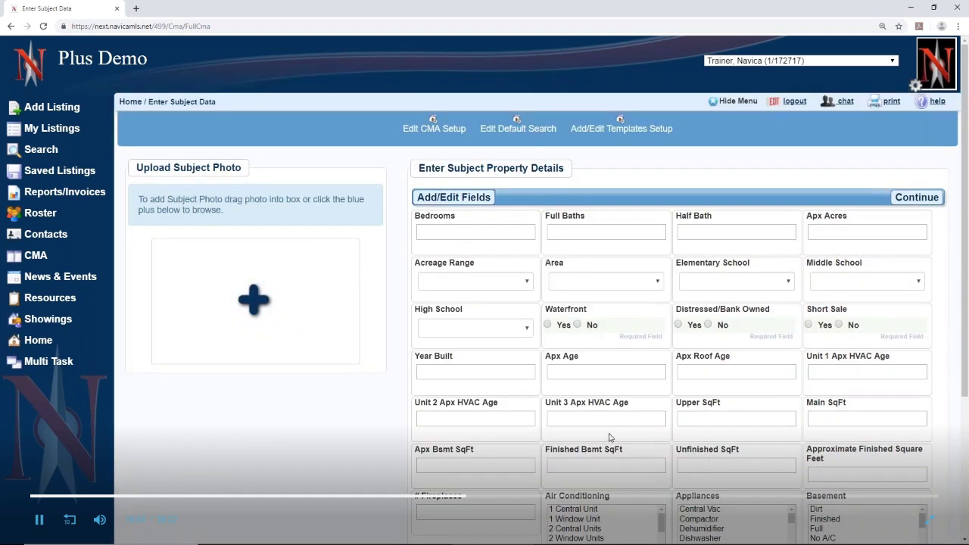
scroll(609, 392, down, 3)
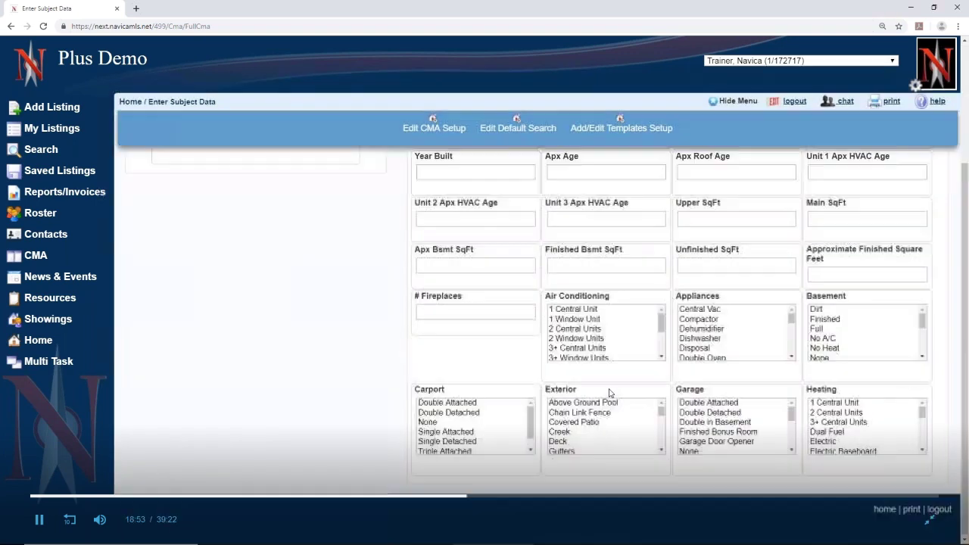
scroll(610, 392, up, 3)
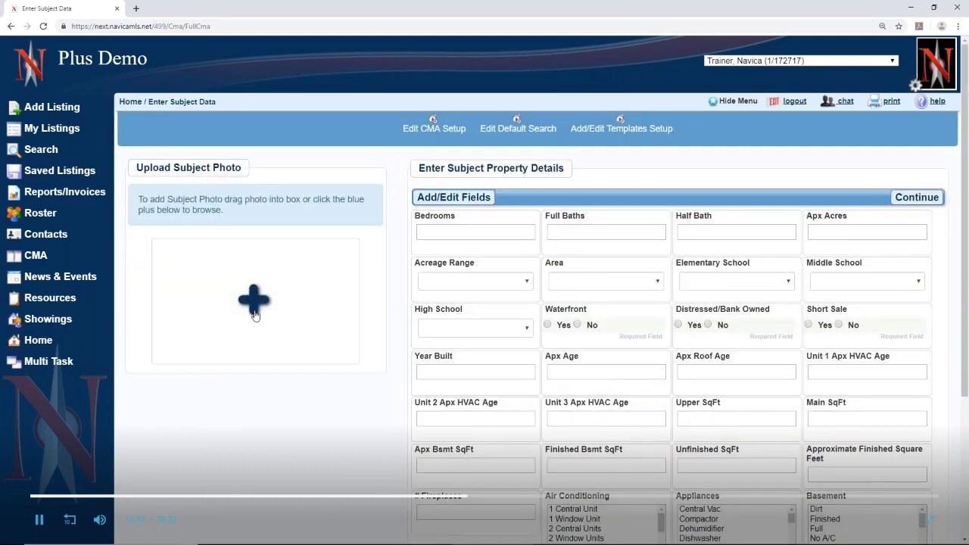
Choose the photo main2.jpg and upload it as the subject photo
click(255, 315)
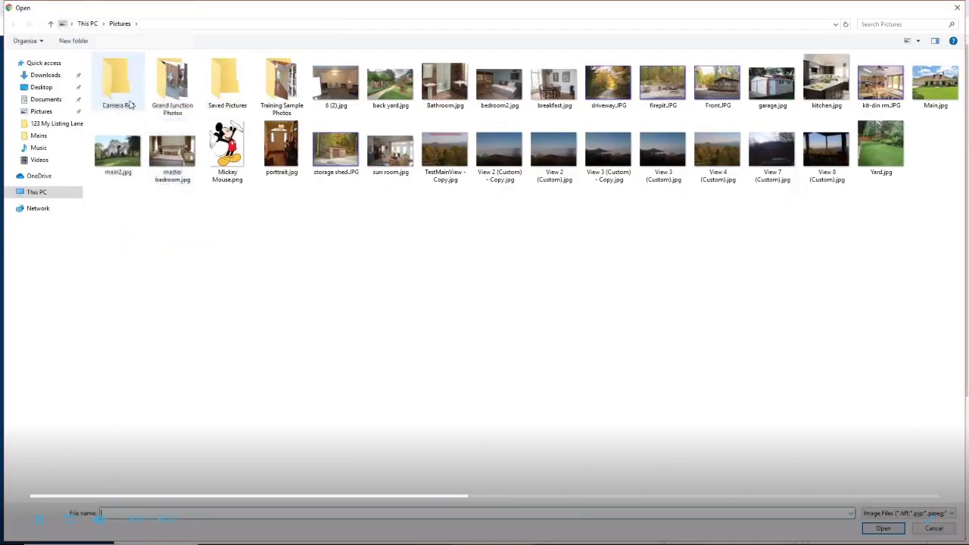
click(121, 153)
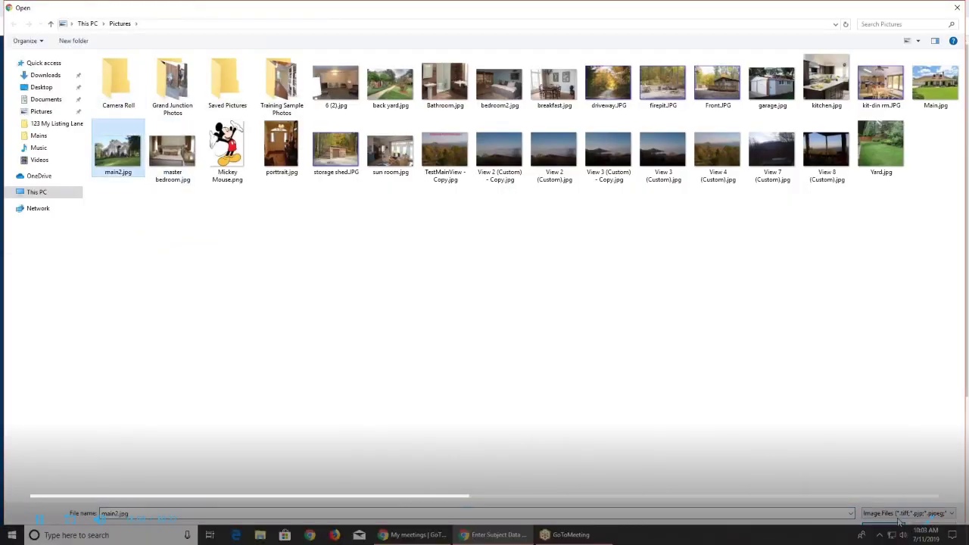
click(883, 529)
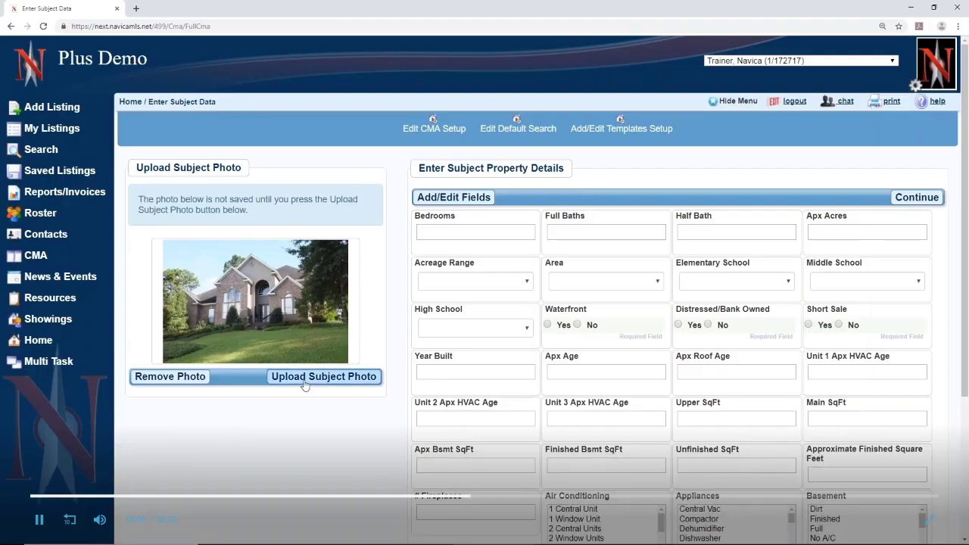
click(306, 377)
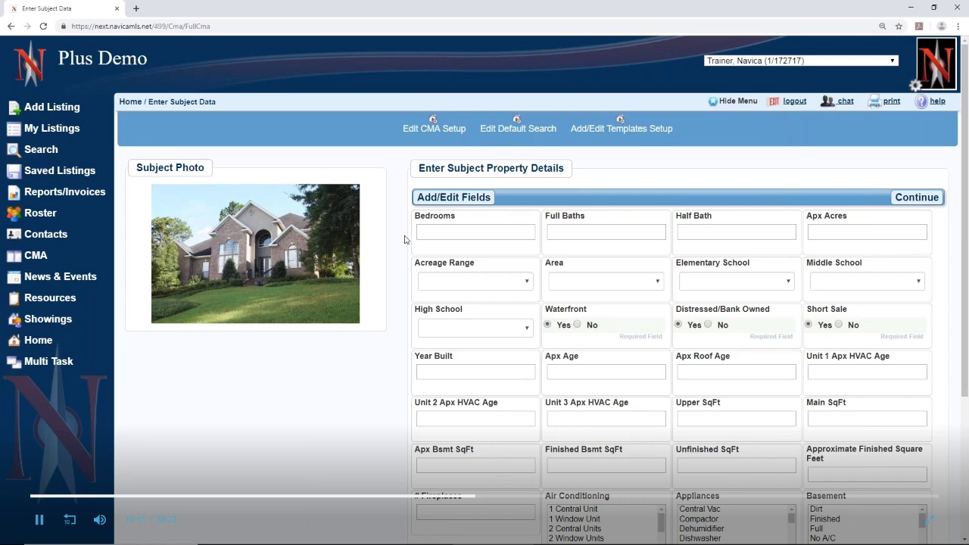
Enter 4 bedrooms, 2 full baths, 1 half bath, 1 acre and the 1-2.99 acreage range
click(446, 231)
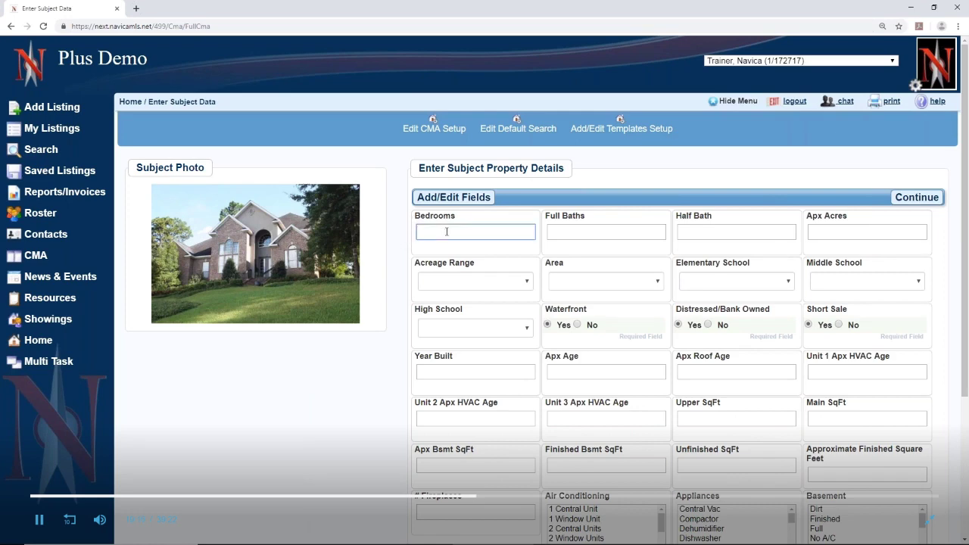
click(591, 230)
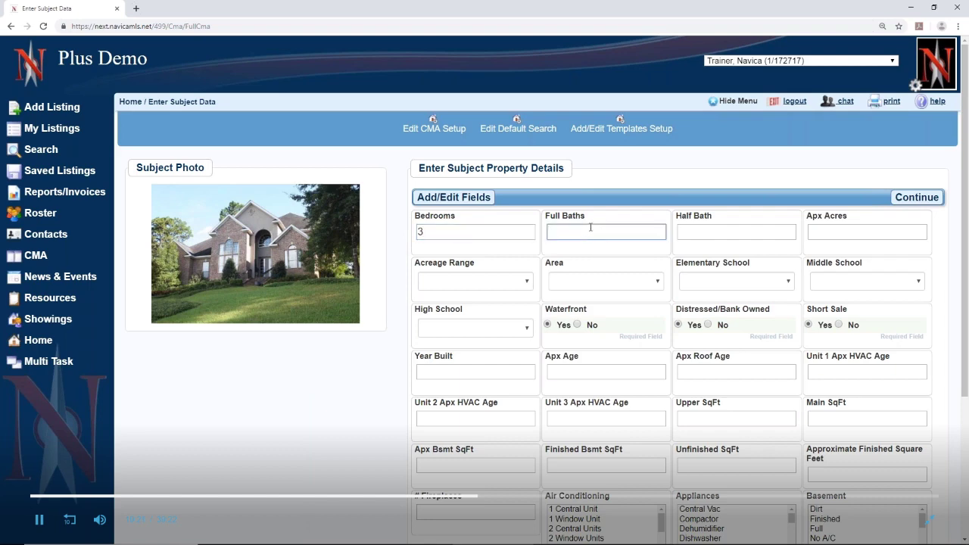
click(463, 232)
key(BackSpace)
text(4)
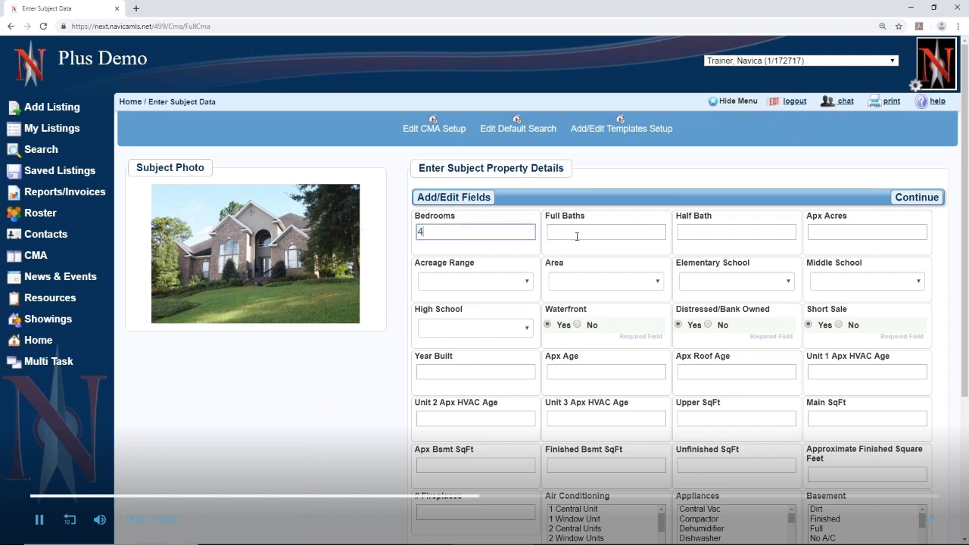
click(577, 236)
text(2)
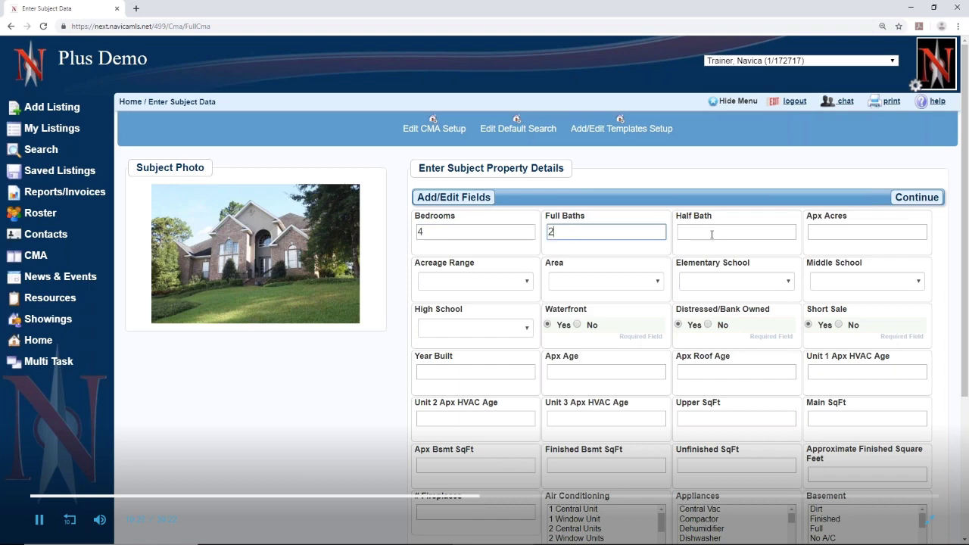
click(711, 234)
text(1)
click(826, 232)
text(1)
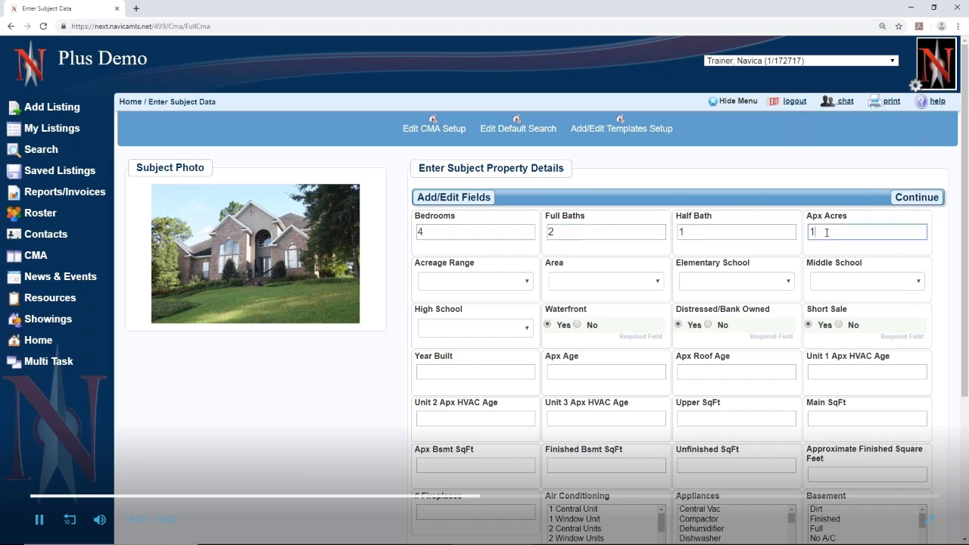
click(457, 286)
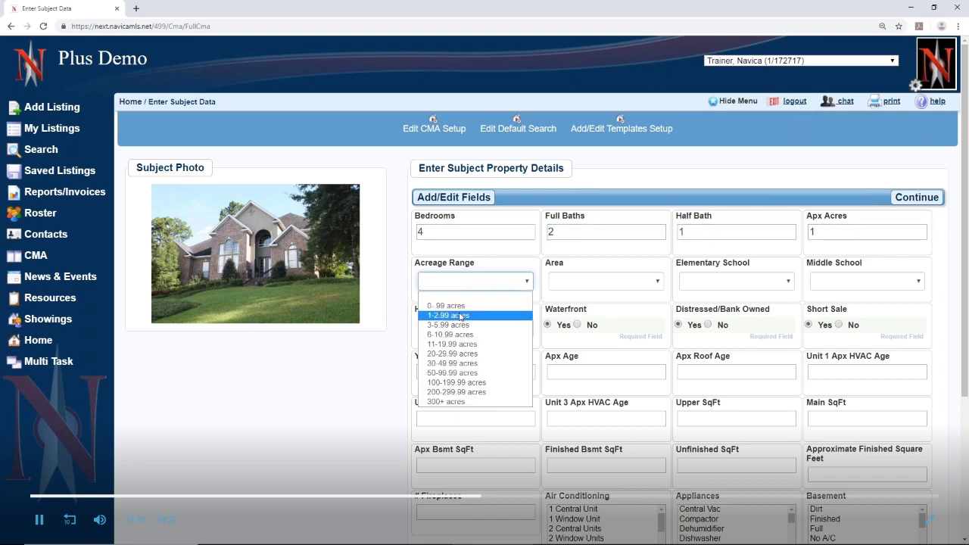
click(461, 316)
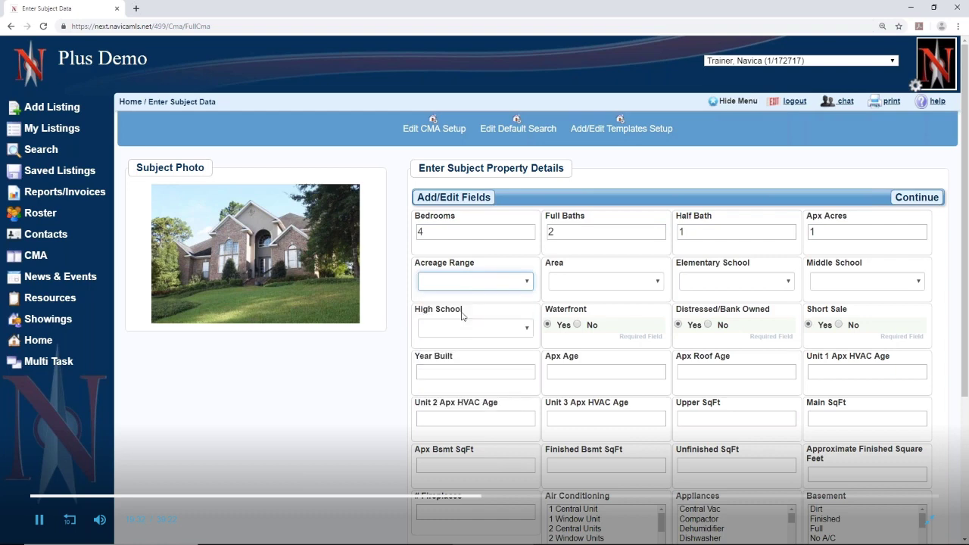
Set area Florence, schools Brandon/Arab/Athens, and No for waterfront, distressed and short sale
click(566, 283)
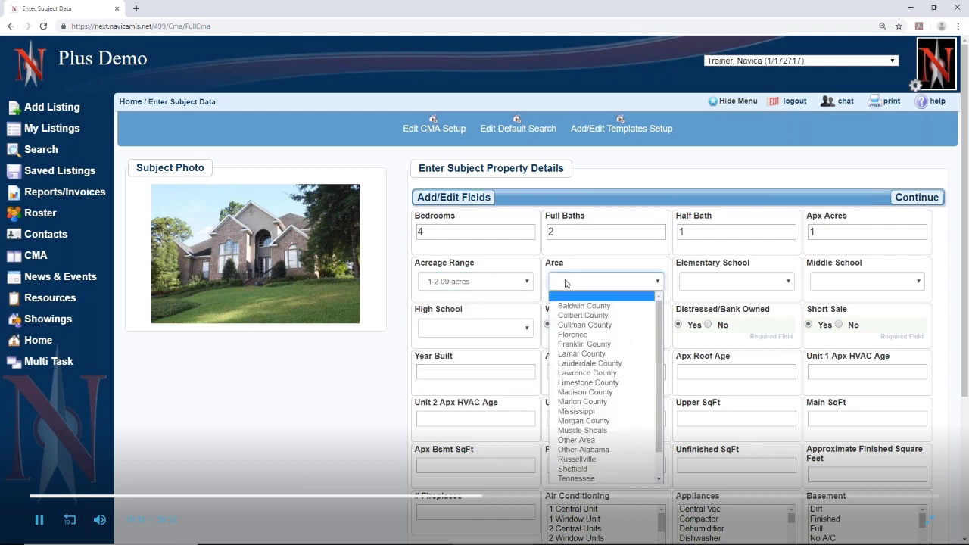
click(573, 335)
click(704, 286)
click(713, 364)
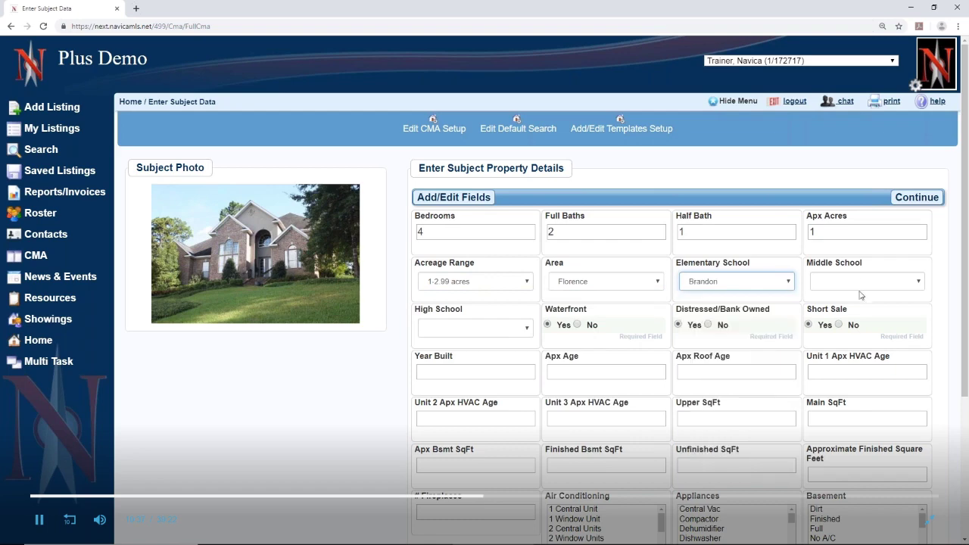
click(863, 281)
click(840, 322)
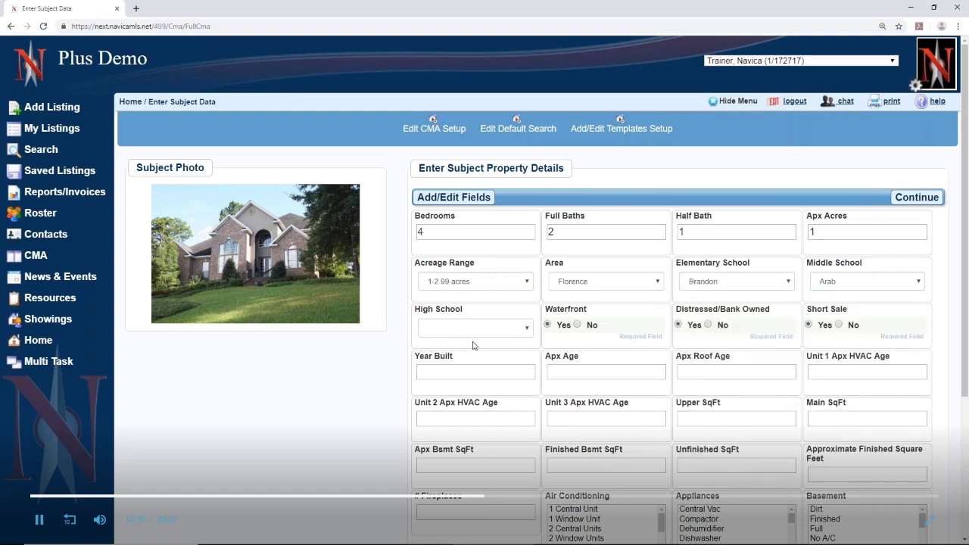
click(471, 330)
click(469, 380)
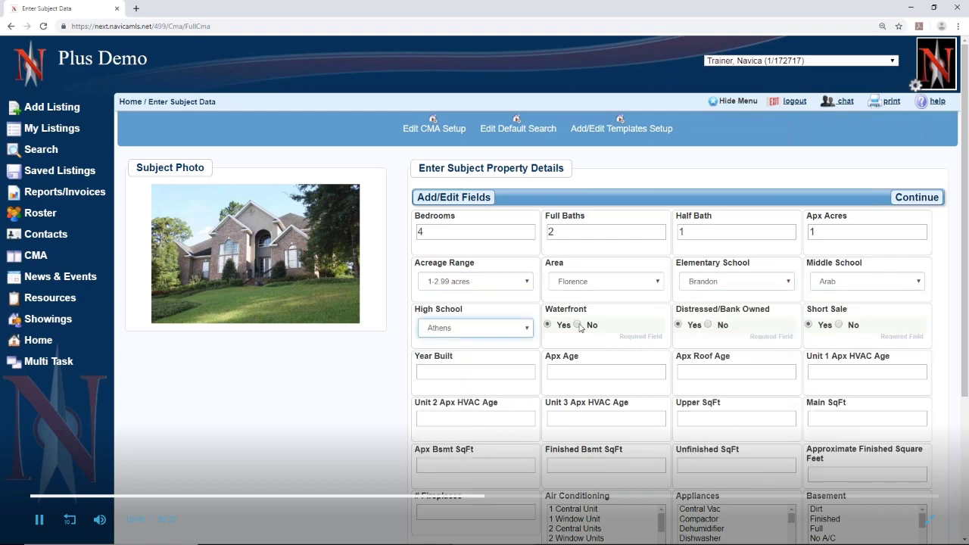
click(577, 324)
click(708, 324)
click(839, 325)
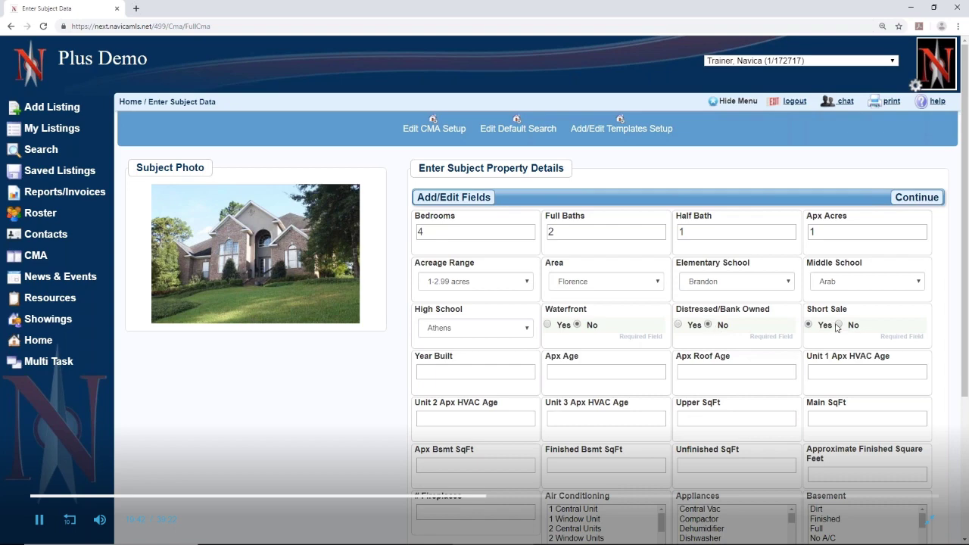
Enter year built 2010 and 9 years for approximate age, roof age and three HVAC units
click(489, 372)
text(2010)
click(558, 374)
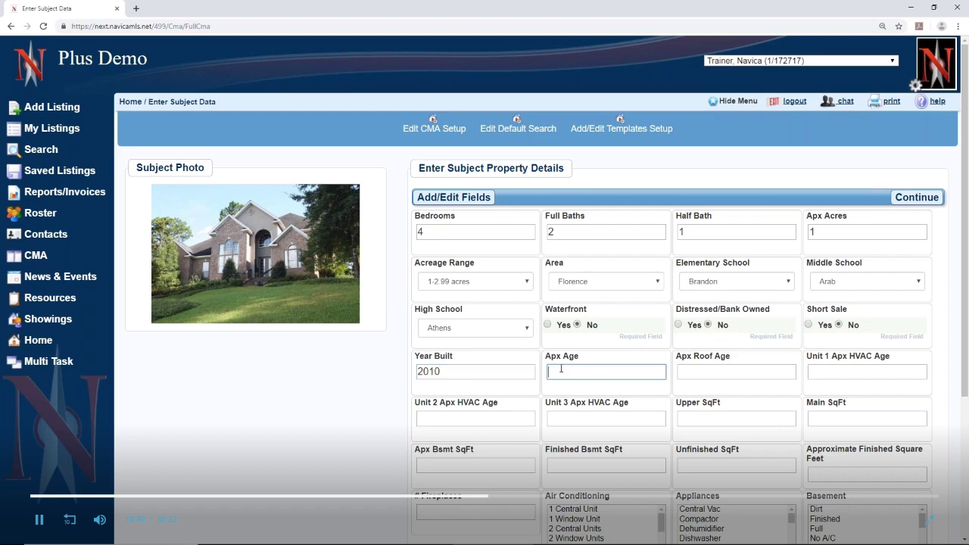
text(9)
click(691, 371)
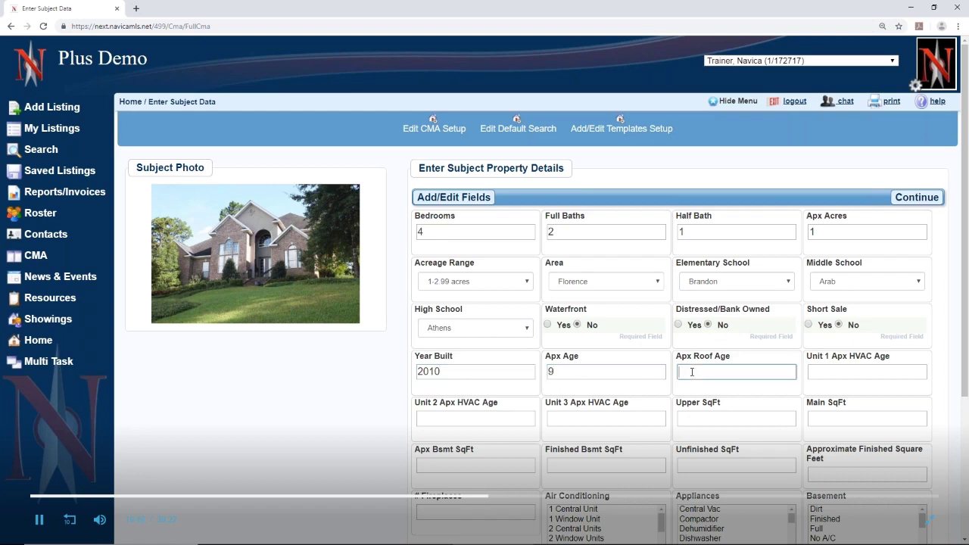
text(9)
click(831, 371)
text(9)
click(575, 419)
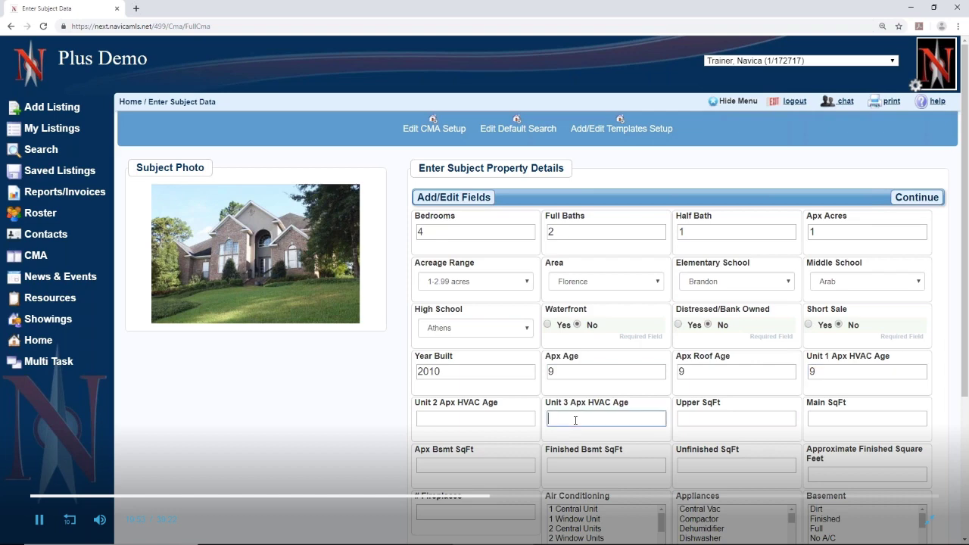
text(9)
click(461, 419)
text(9)
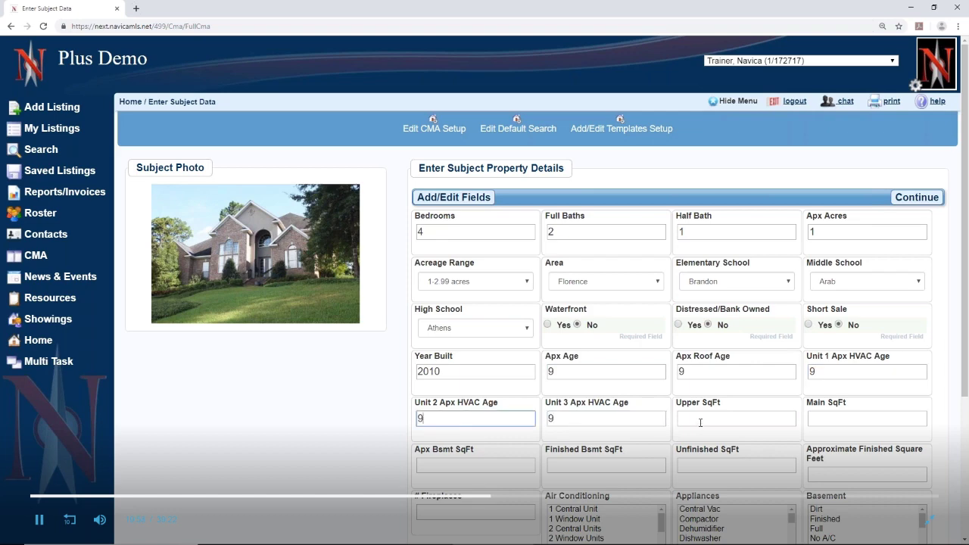
Enter square footages: upper 1000, main 2000, basement 500, finished 500, unfinished 30, total 3500
click(700, 423)
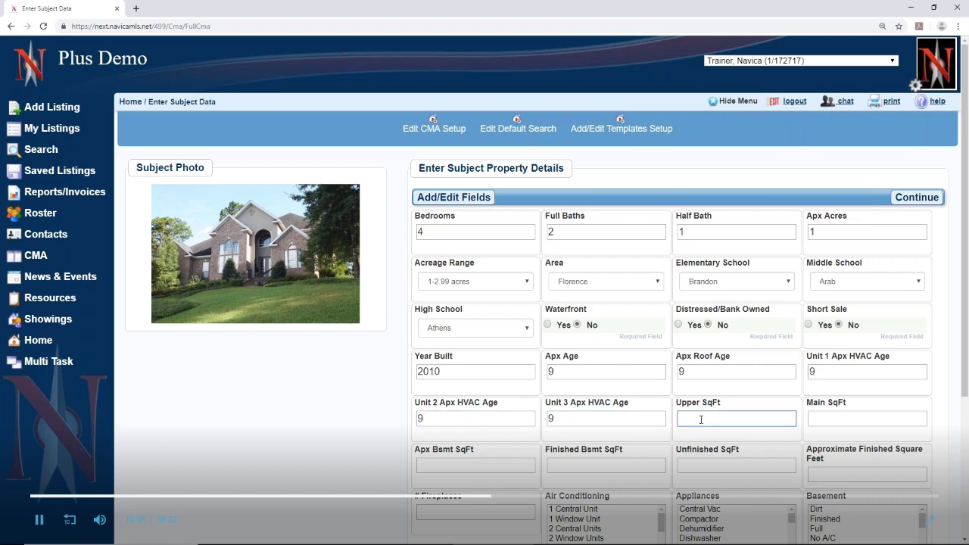
text(1000)
click(835, 423)
text(2000)
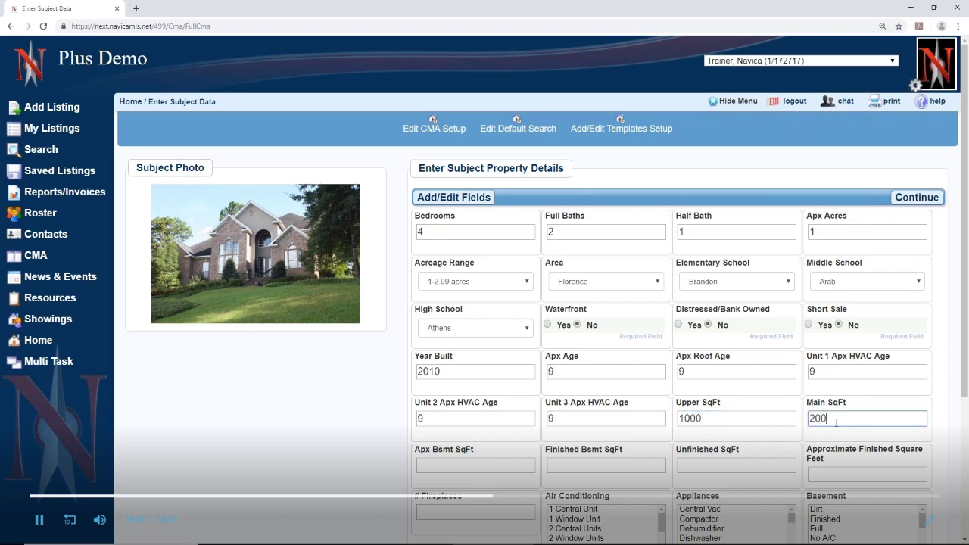
click(458, 465)
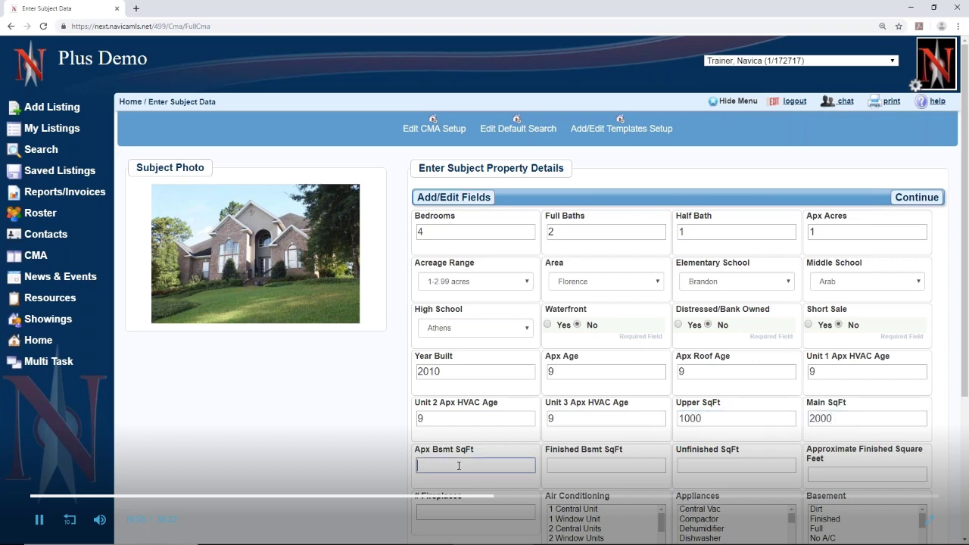
text(500)
key(Tab)
text(500)
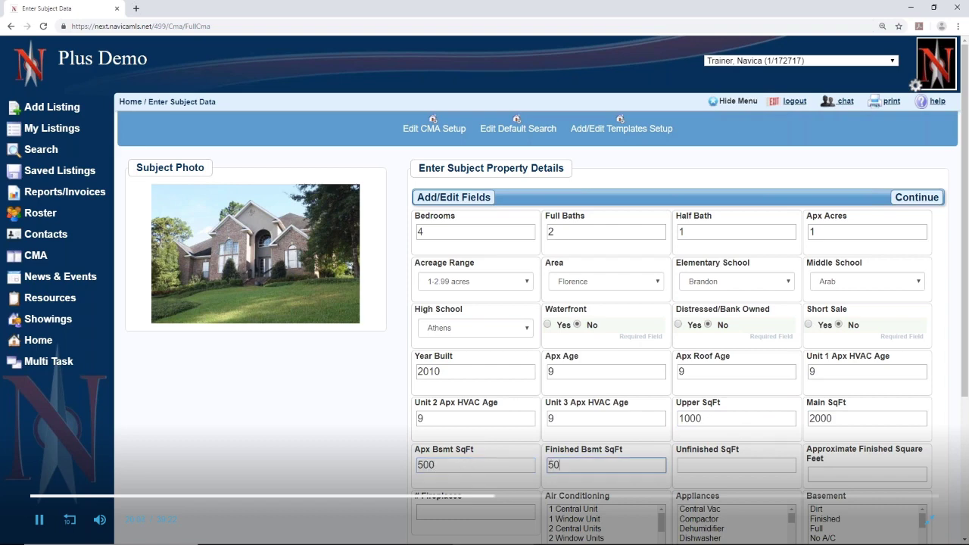
click(704, 465)
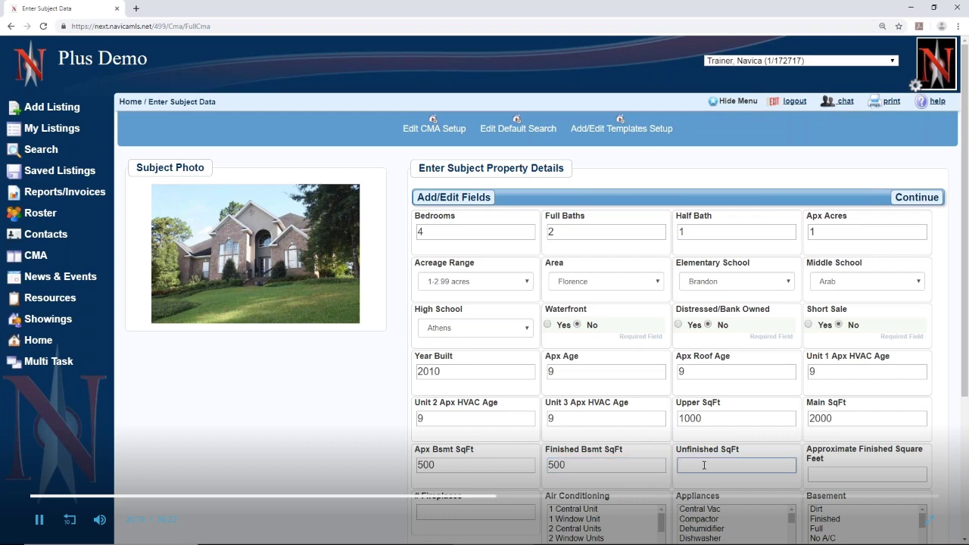
text(30)
click(815, 477)
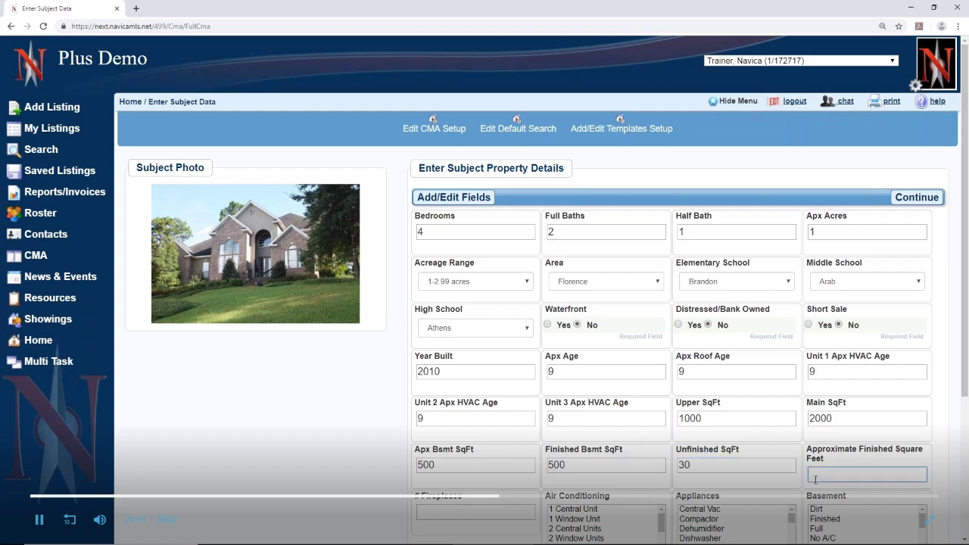
text(3500)
Enter 2 fireplaces, Central Electric A/C, Dehumidifier appliance and a Finished basement
scroll(519, 471, down, 3)
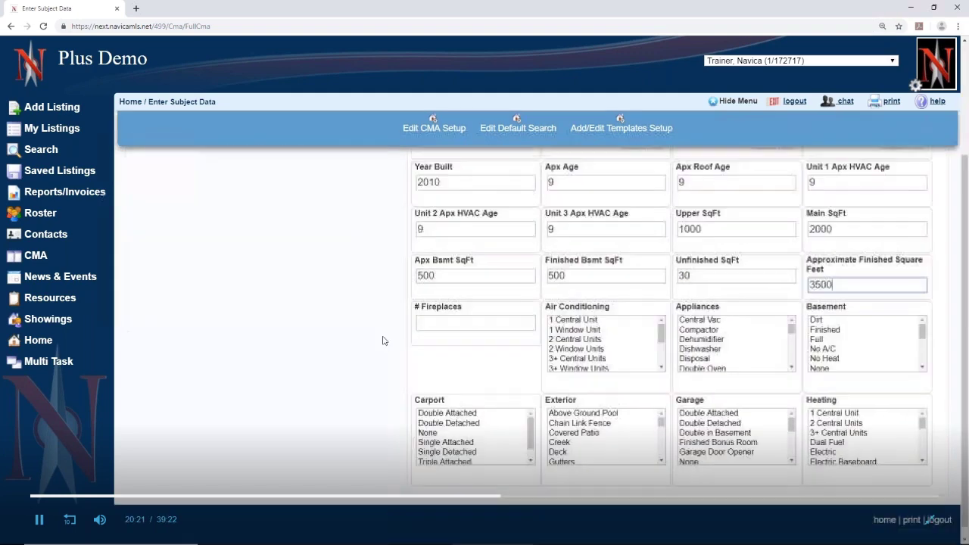
click(442, 324)
text(2)
scroll(590, 333, down, 3)
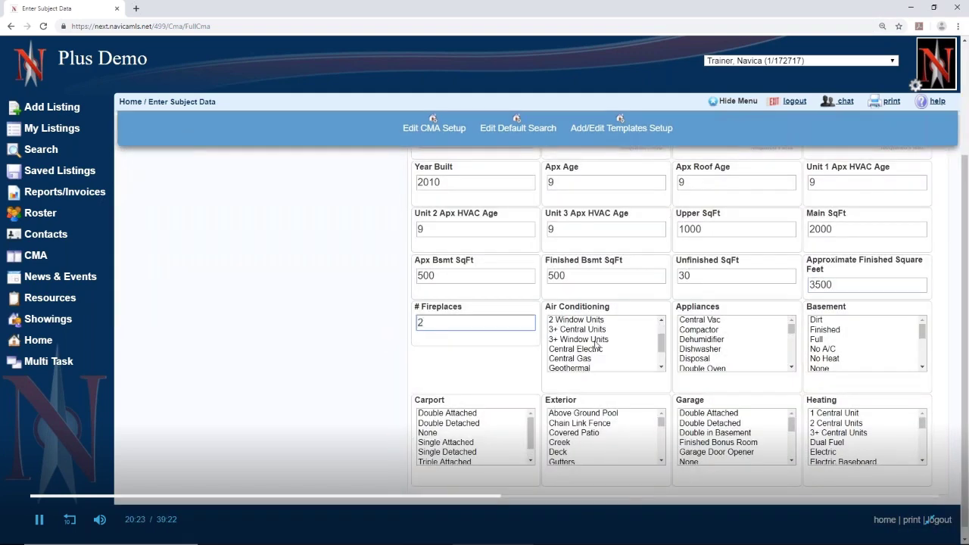
click(589, 318)
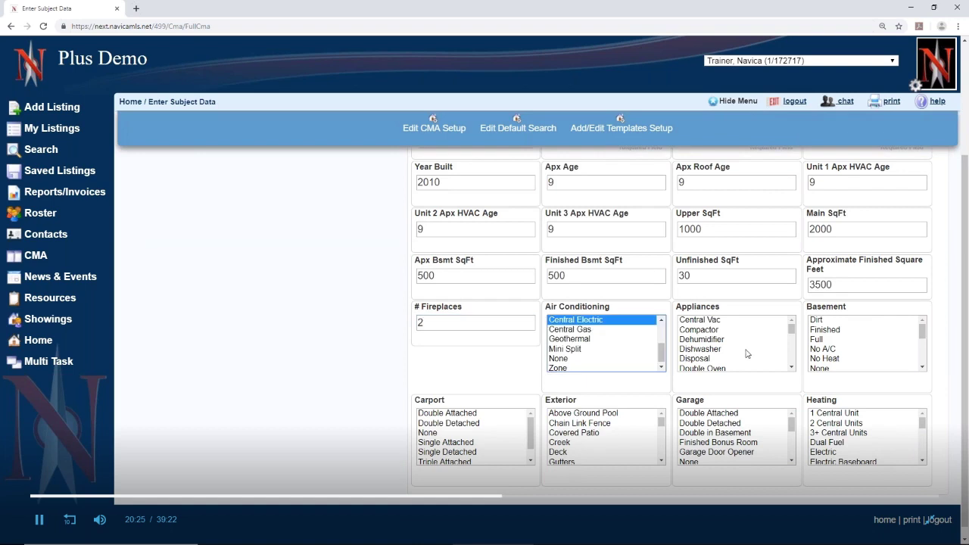
click(736, 340)
click(852, 349)
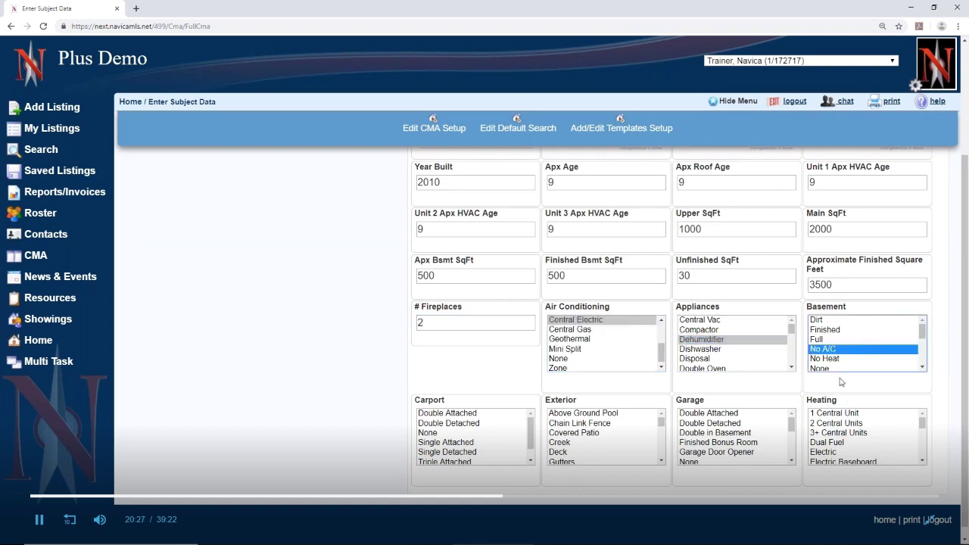
drag(847, 331, 844, 341)
click(845, 340)
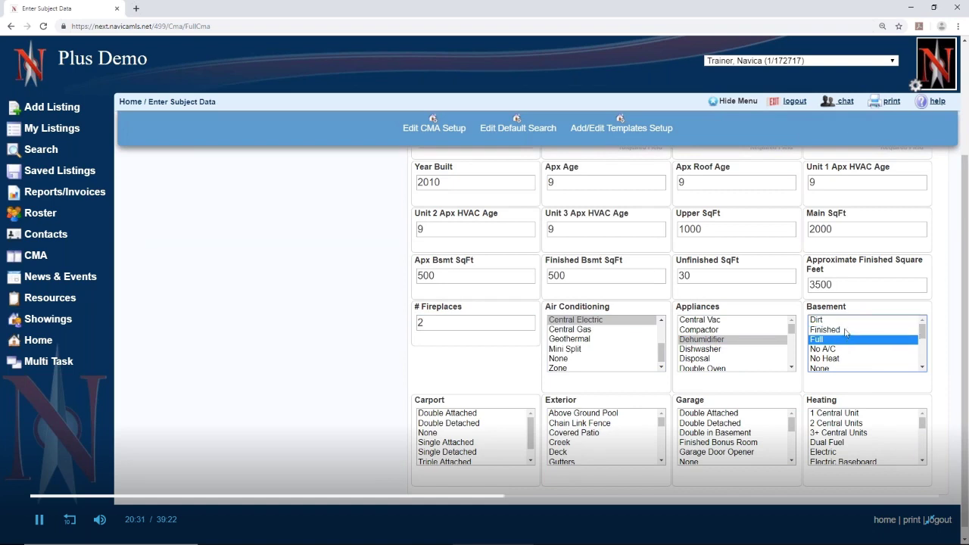
click(847, 332)
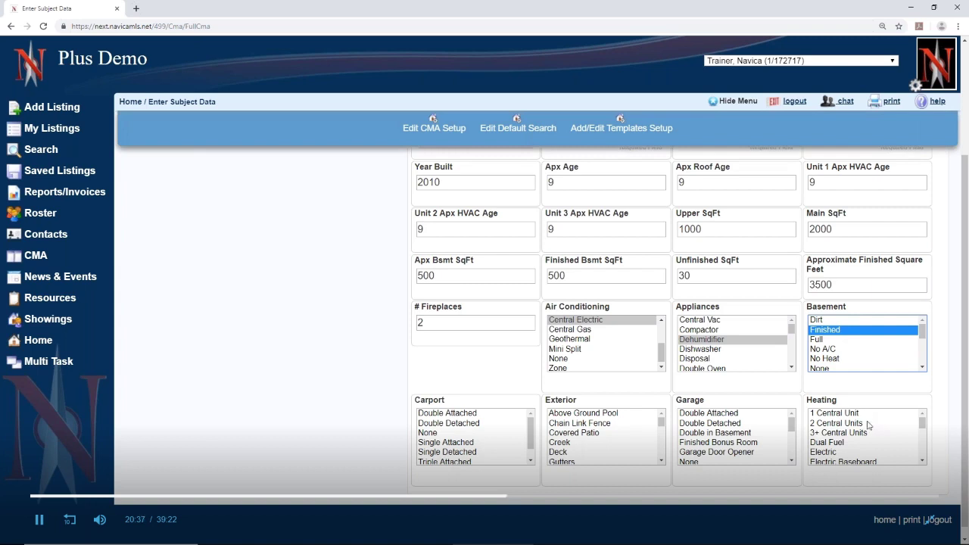
Choose Gas-Natural heat, Double Attached garage, Covered Patio and no carport, then submit the subject
scroll(868, 428, down, 2)
scroll(868, 428, up, 1)
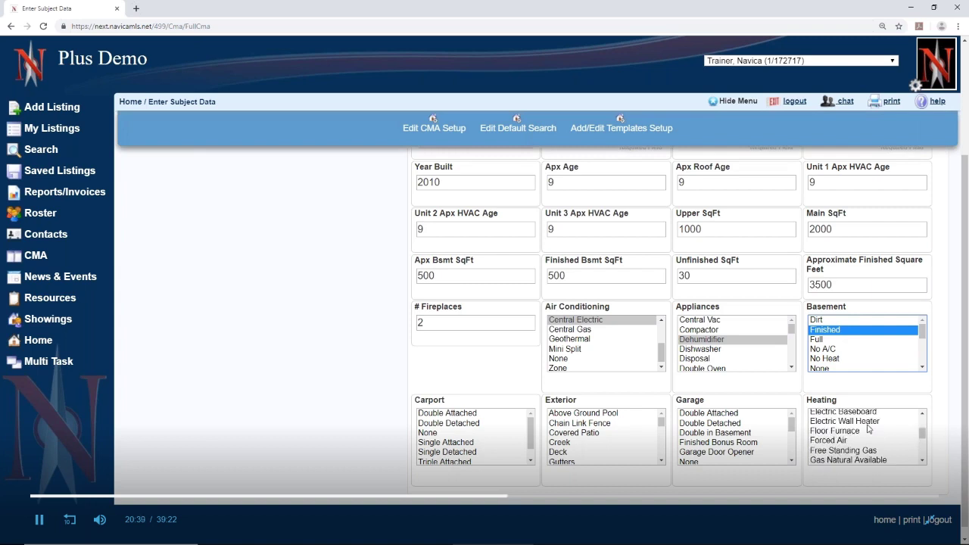
scroll(868, 429, down, 1)
click(869, 439)
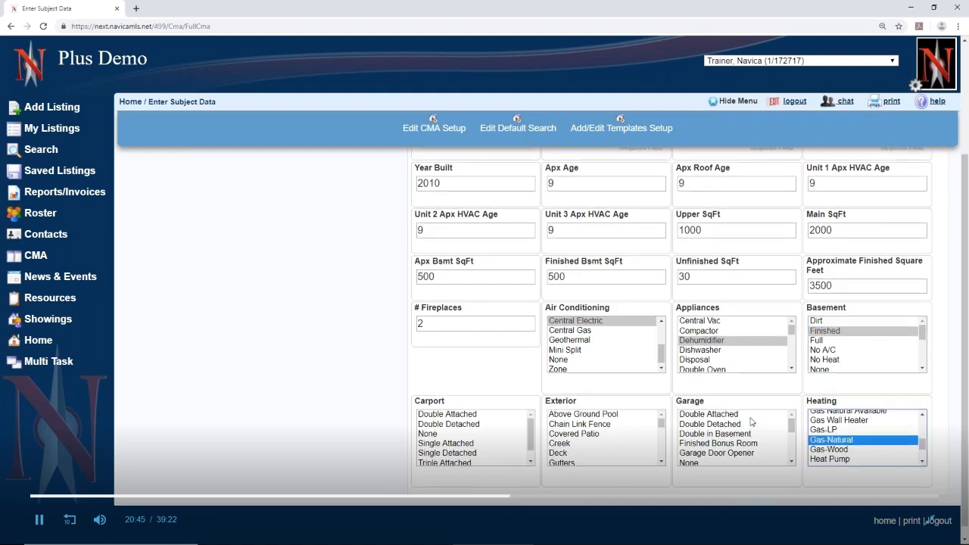
scroll(752, 422, up, 1)
click(704, 463)
click(590, 486)
click(471, 484)
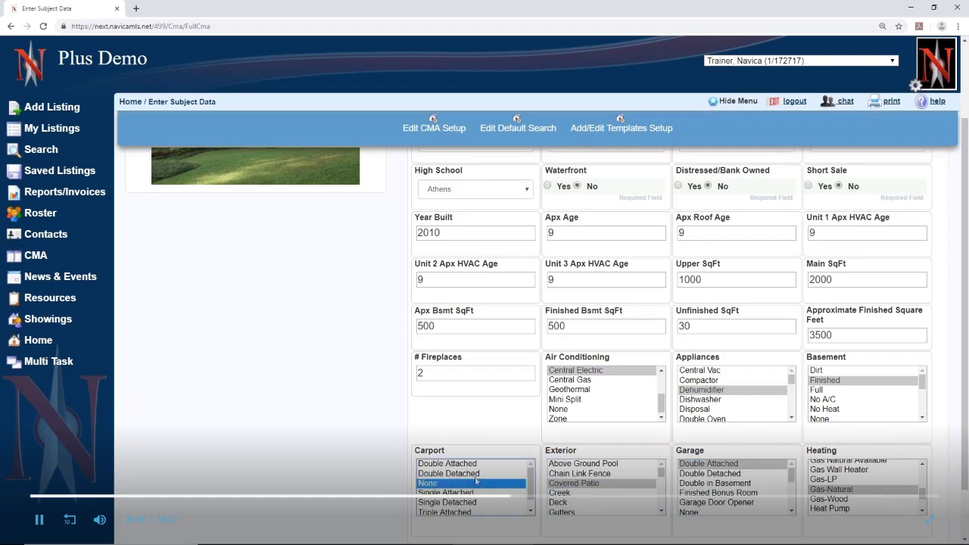
scroll(776, 386, up, 3)
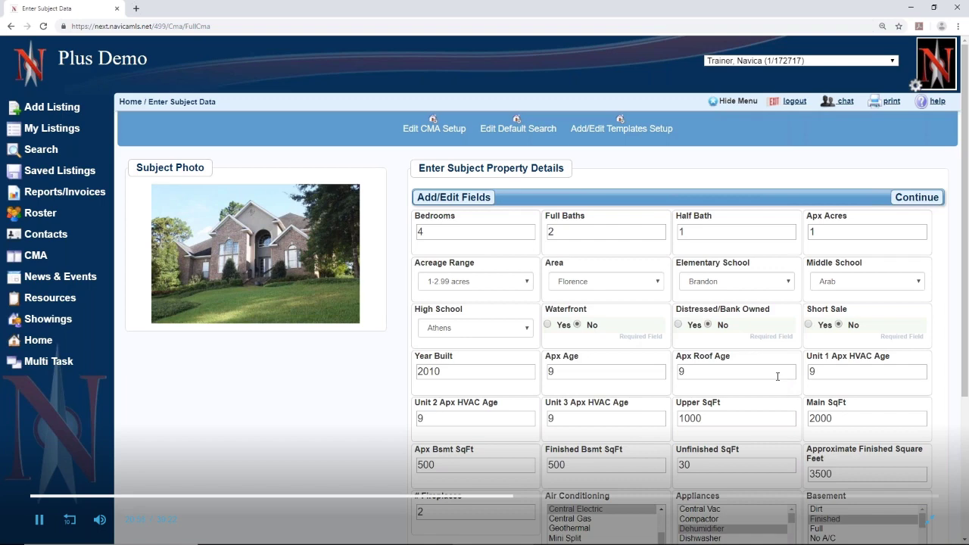
click(505, 127)
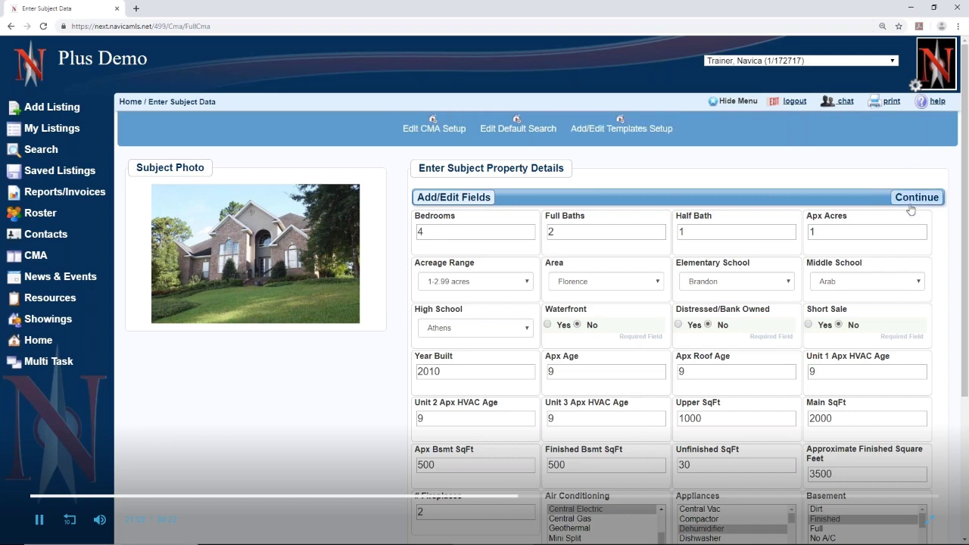
click(905, 197)
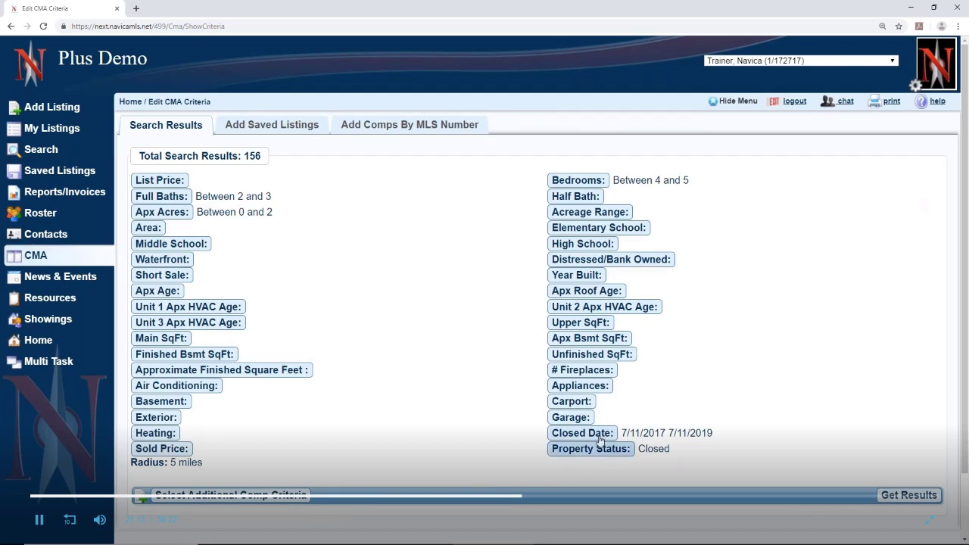
Point out the closed date range, Closed status, 4–5 bedrooms, full baths and acreage criteria
drag(628, 432, 713, 433)
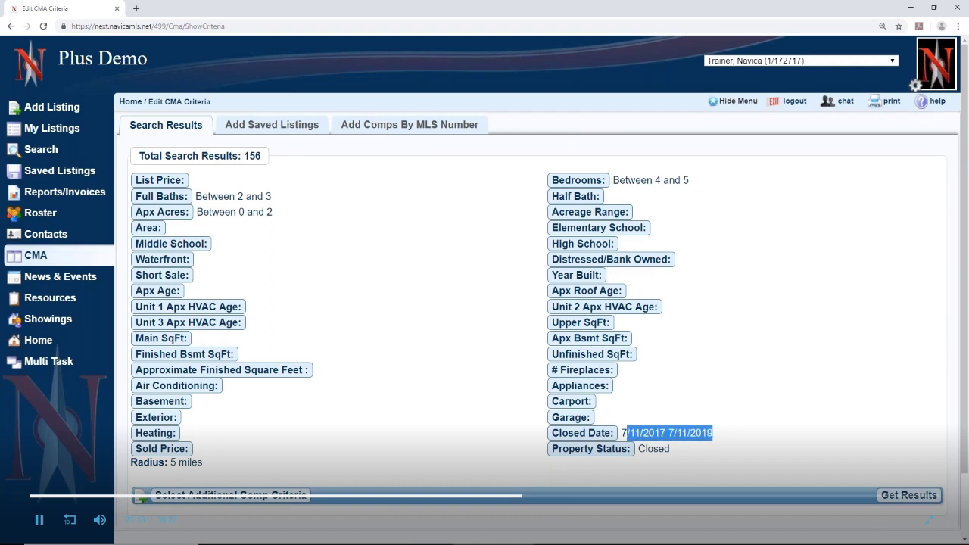
click(739, 441)
drag(640, 448, 707, 454)
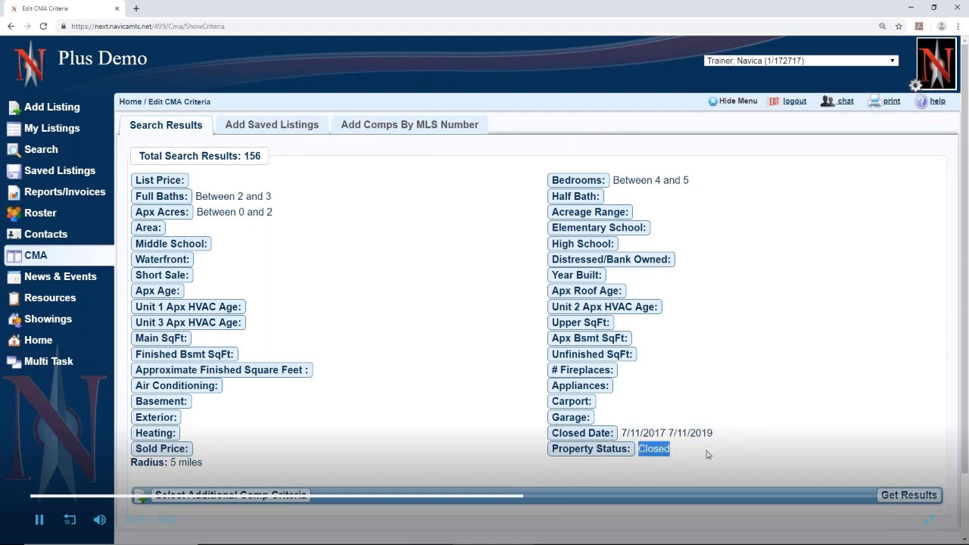
click(748, 197)
drag(652, 180, 698, 190)
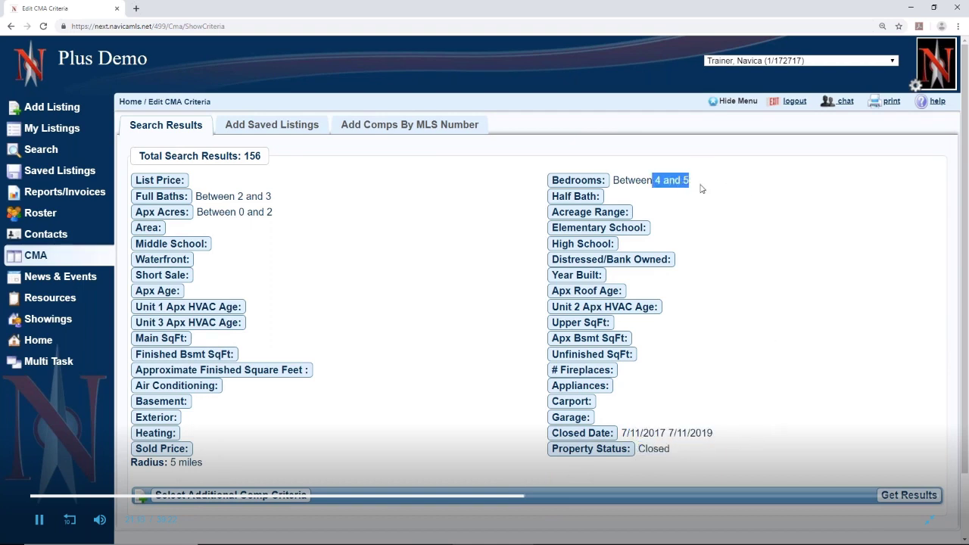
drag(243, 196, 303, 200)
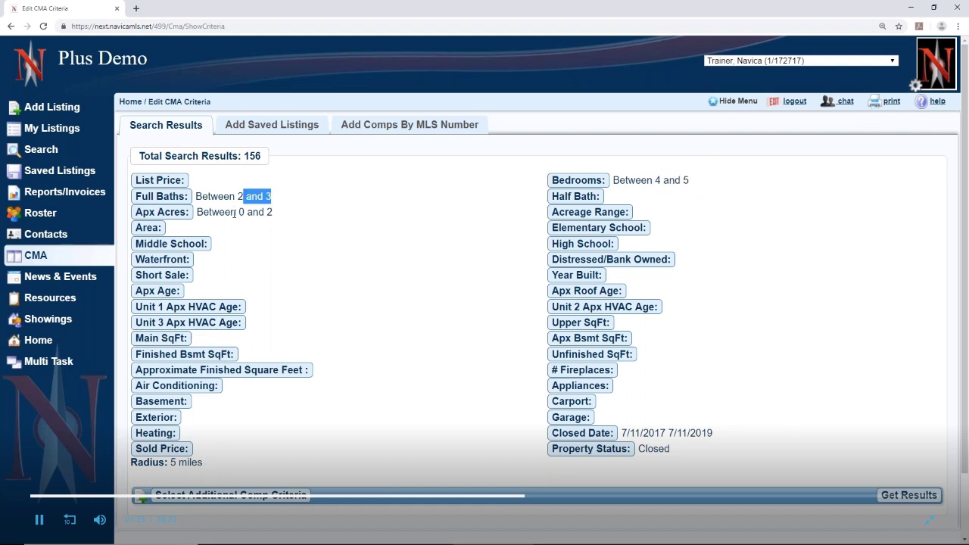
drag(235, 213, 305, 217)
click(310, 220)
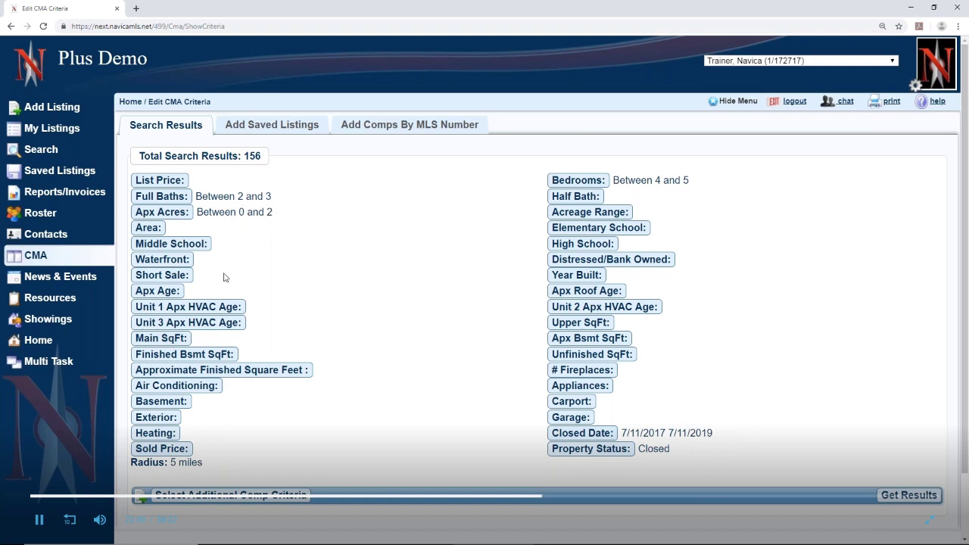
Limit approximate finished square feet to the range 2800 to 4000
click(252, 372)
click(407, 290)
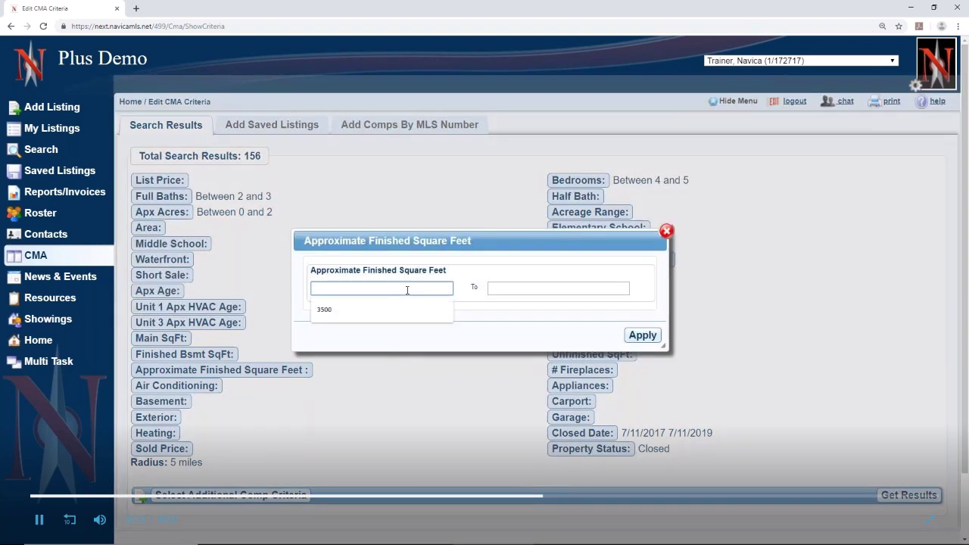
text(2800)
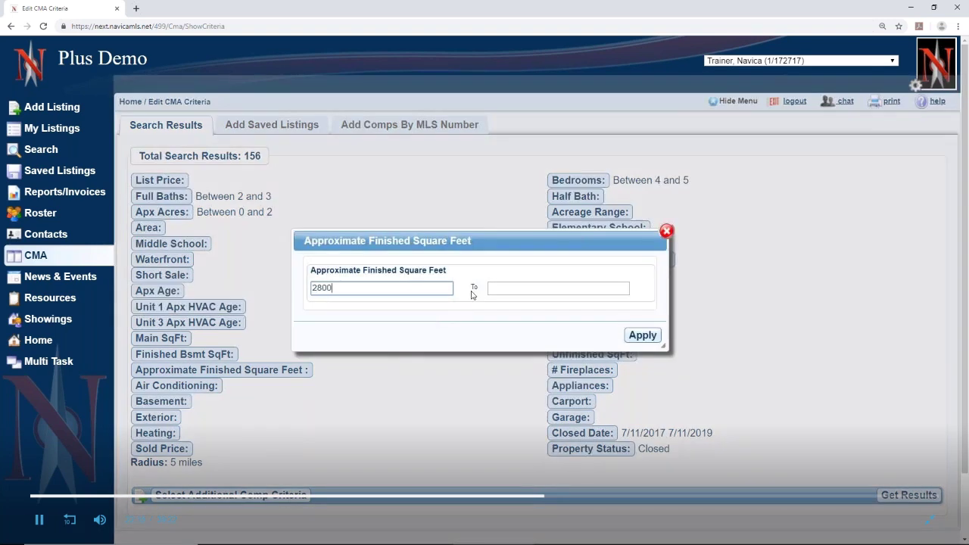
click(496, 290)
text(4000)
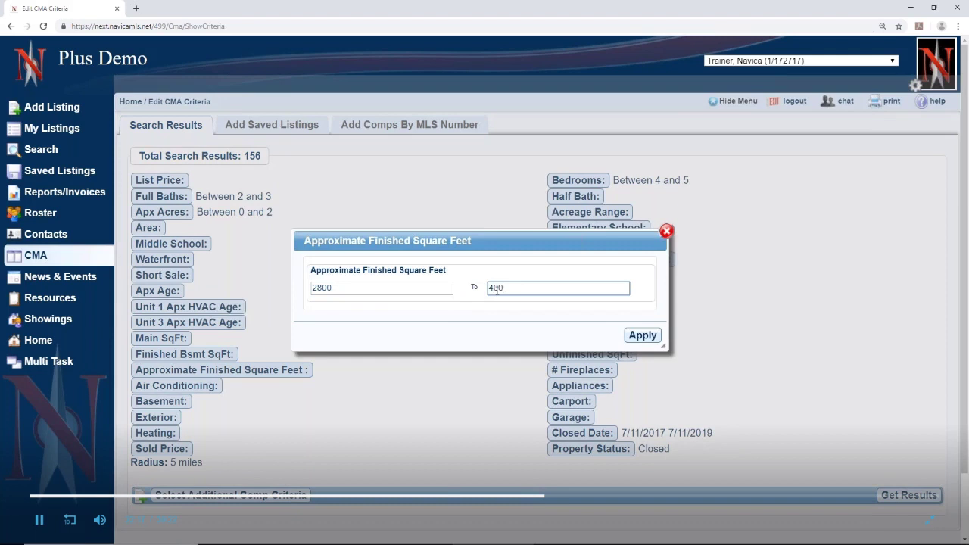
click(641, 337)
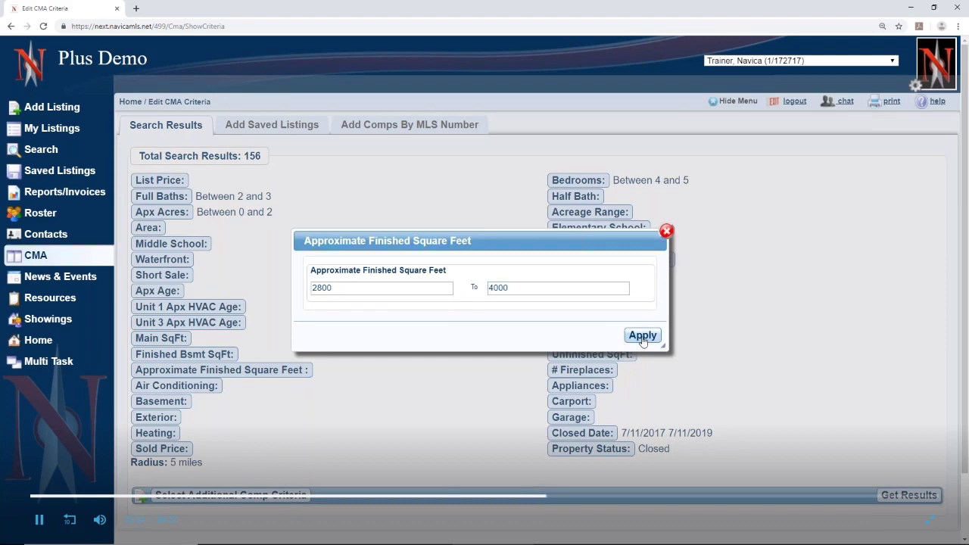
click(642, 337)
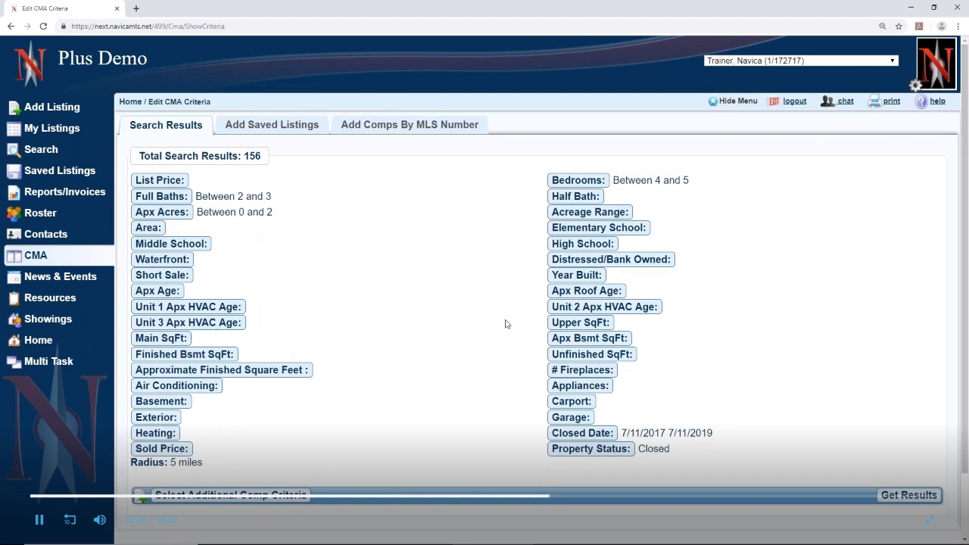
Set the Year Built criterion to start at 1999
click(583, 275)
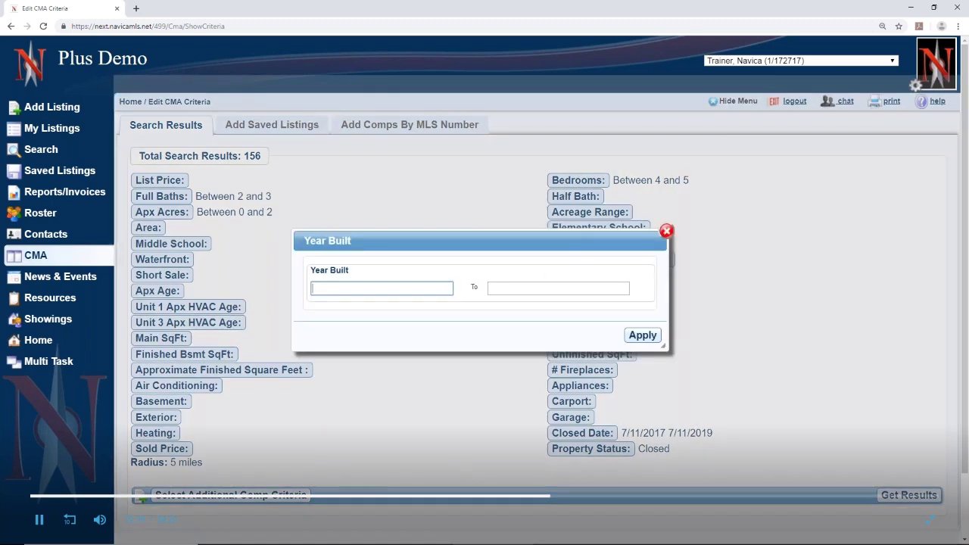
click(347, 287)
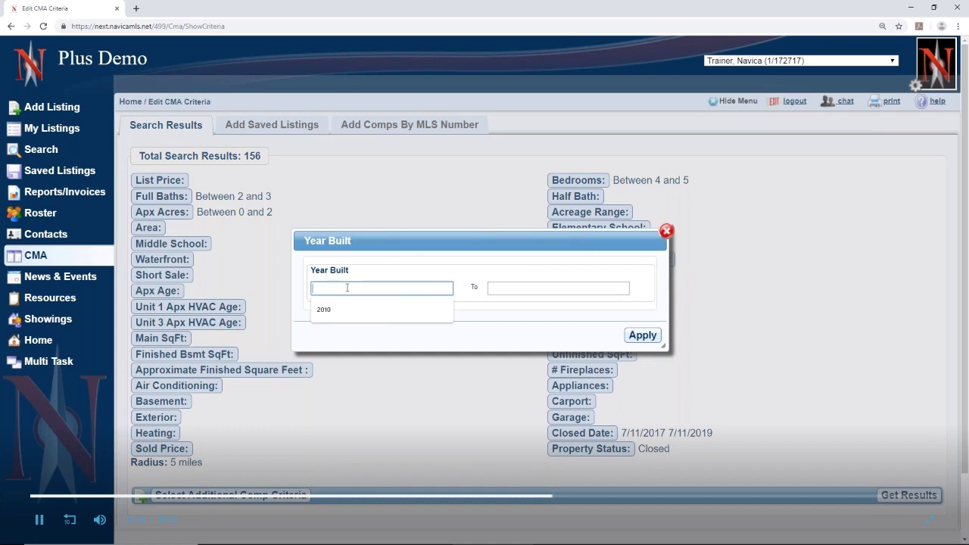
click(519, 287)
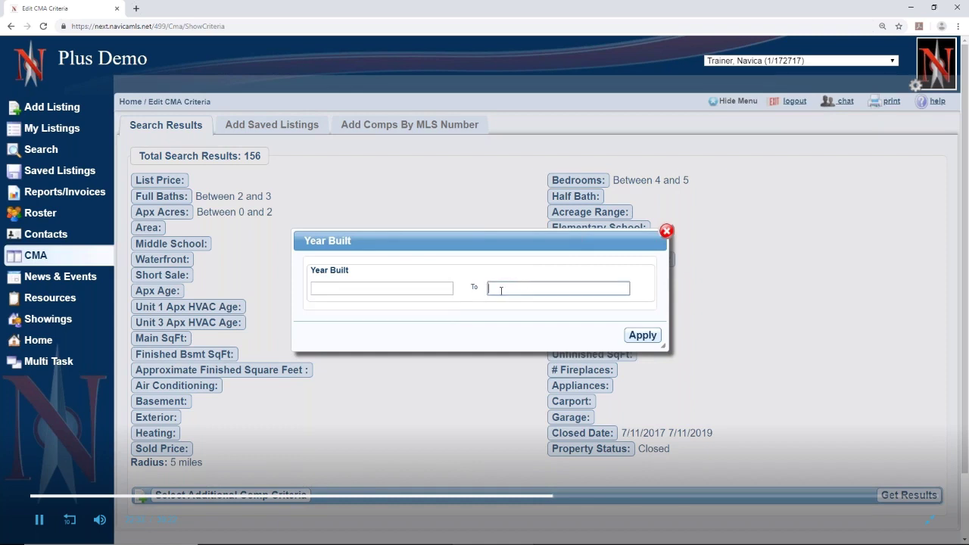
click(364, 288)
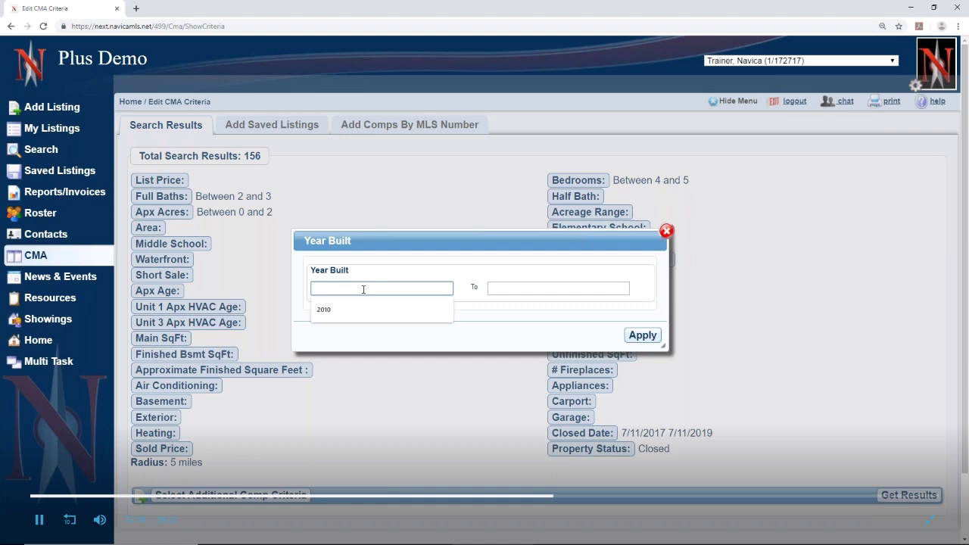
text(1999)
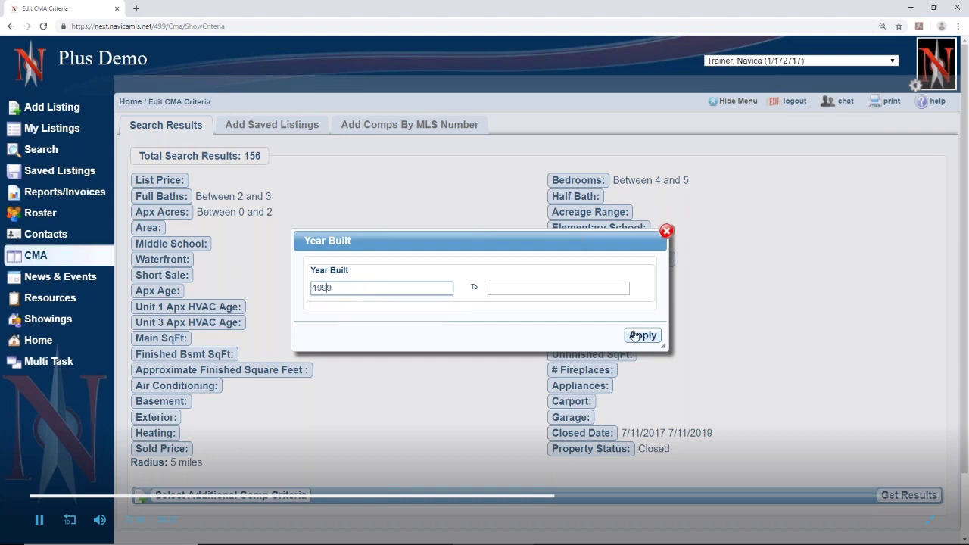
click(634, 335)
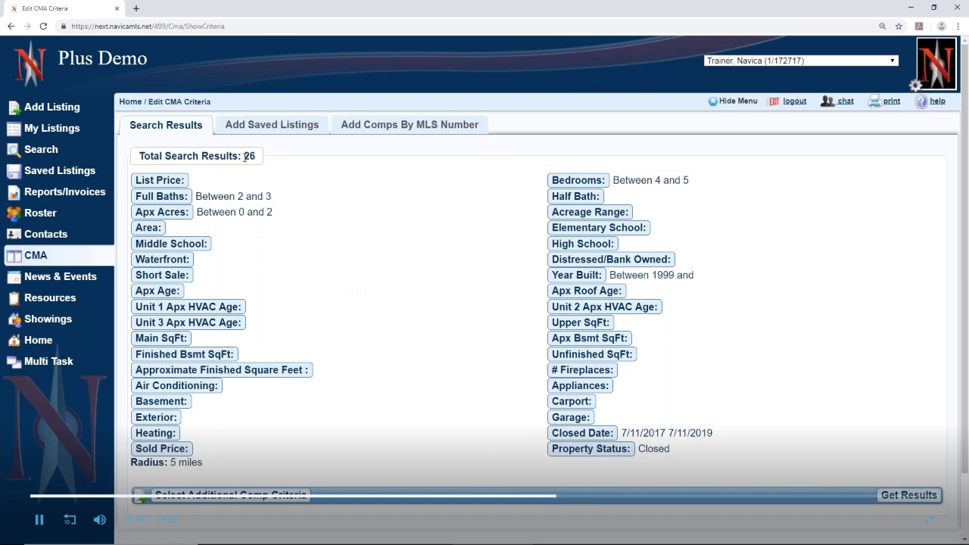
Run the search and tick comps R421651S, R420484S, R421710S and R422088S
click(907, 497)
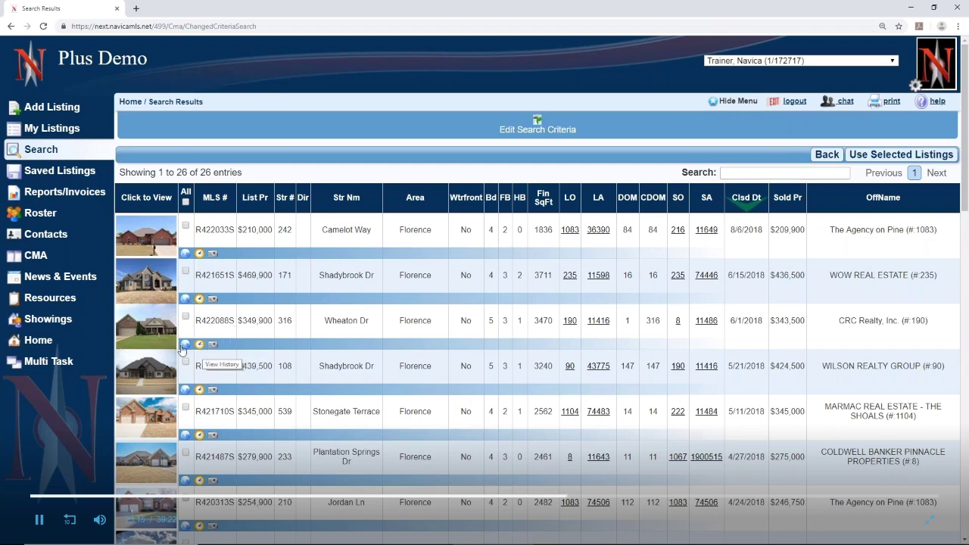
click(186, 271)
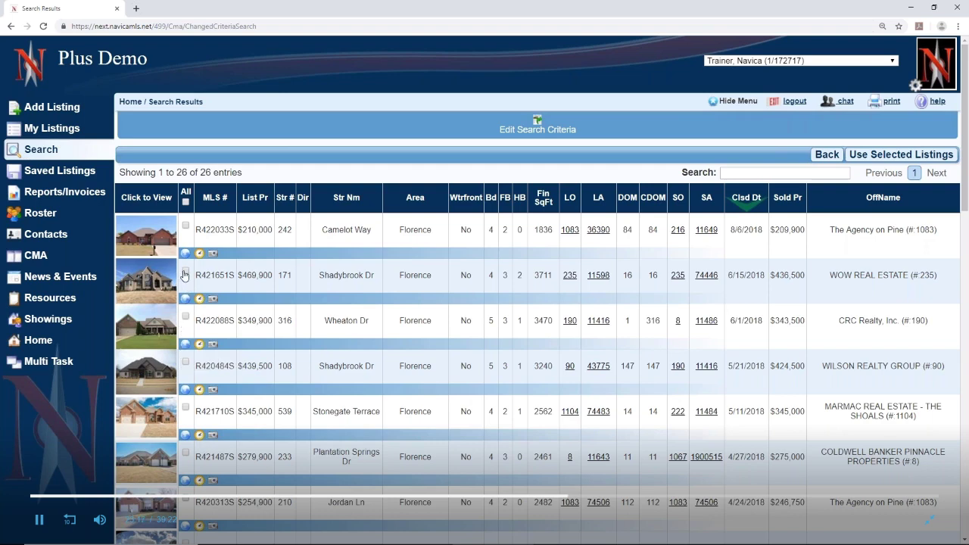
click(186, 362)
scroll(199, 435, down, 2)
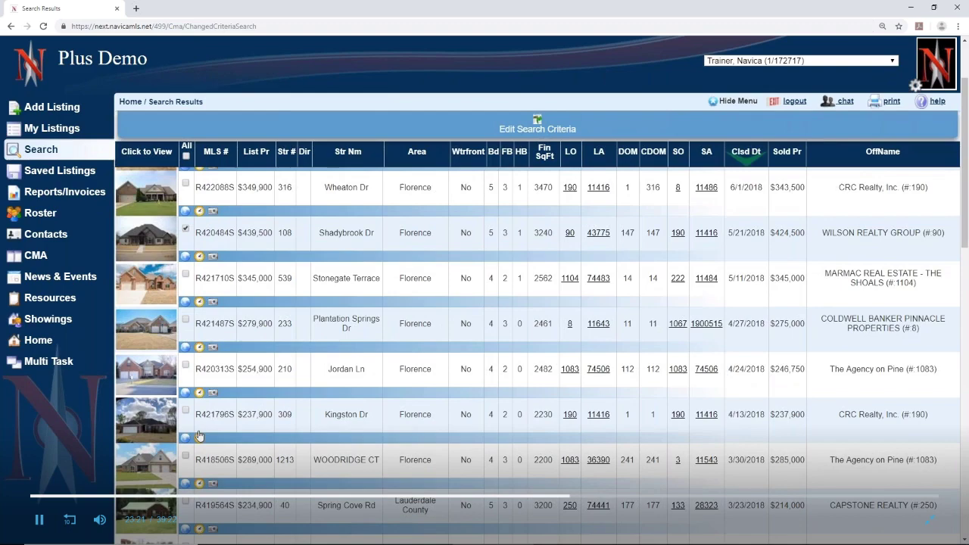
scroll(199, 435, down, 1)
scroll(199, 434, down, 5)
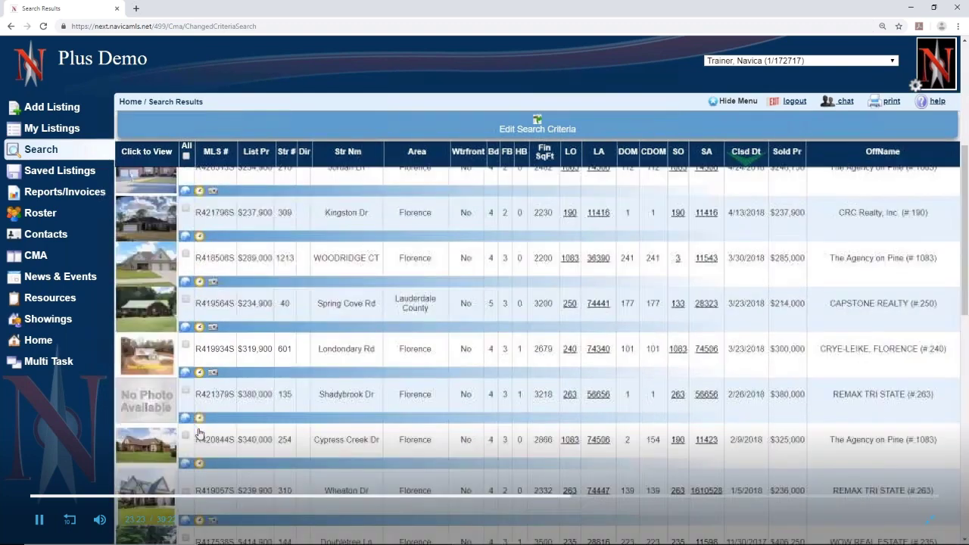
scroll(199, 434, down, 1)
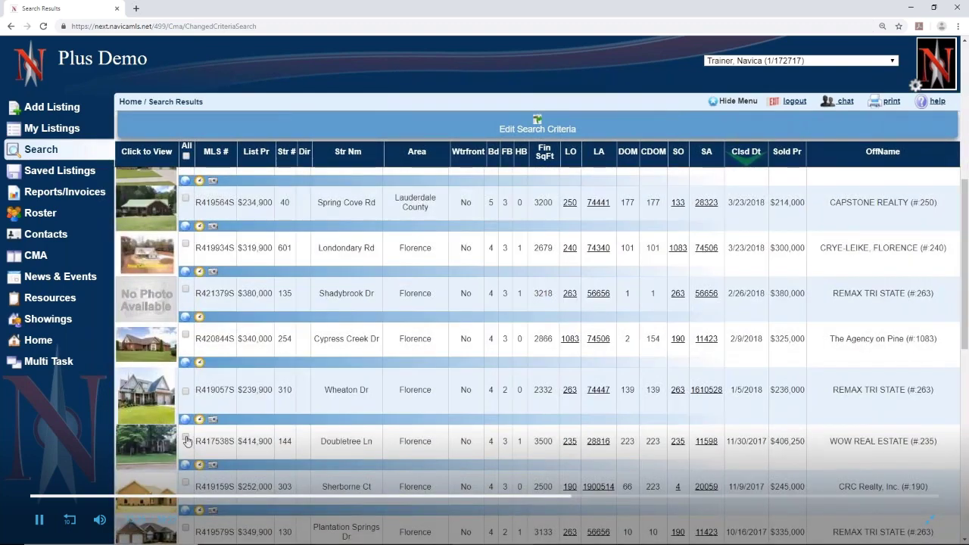
scroll(190, 404, up, 7)
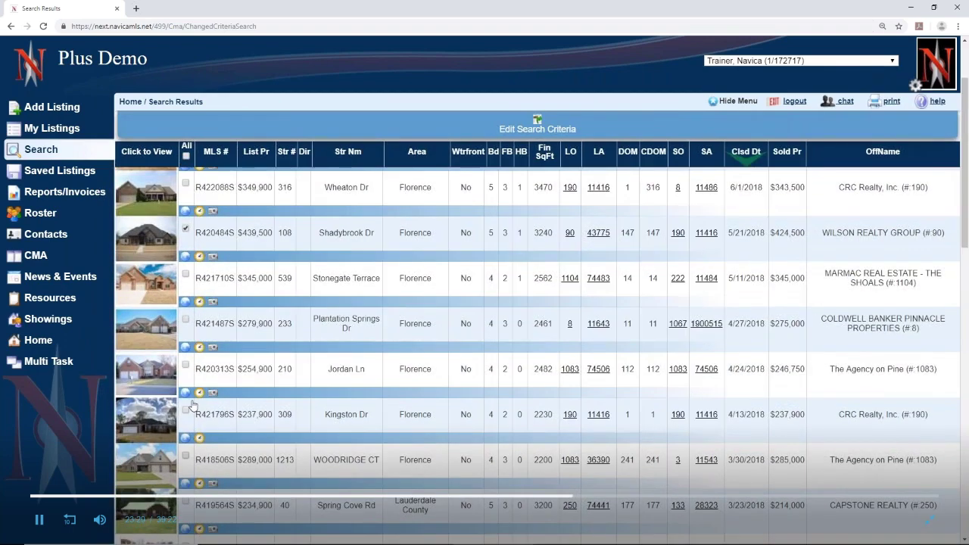
scroll(193, 406, up, 1)
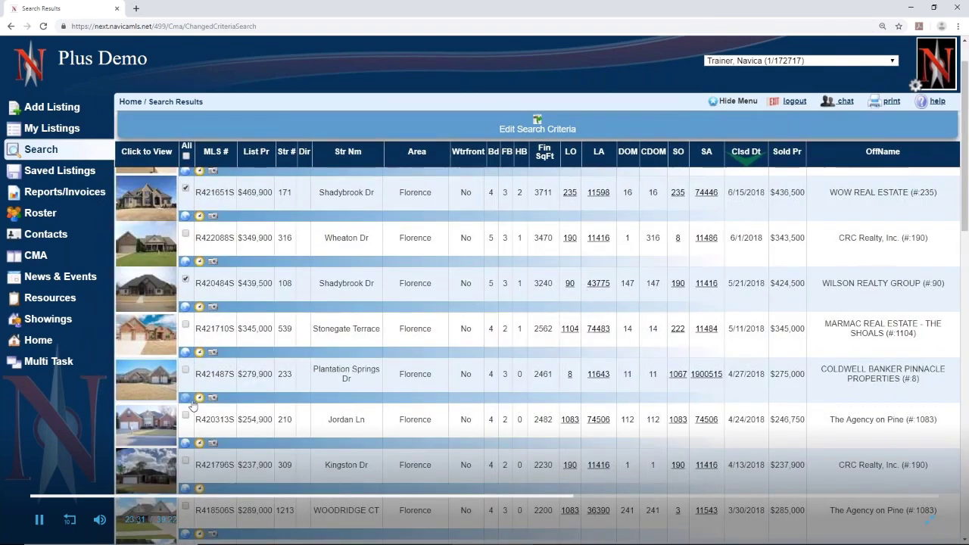
click(186, 324)
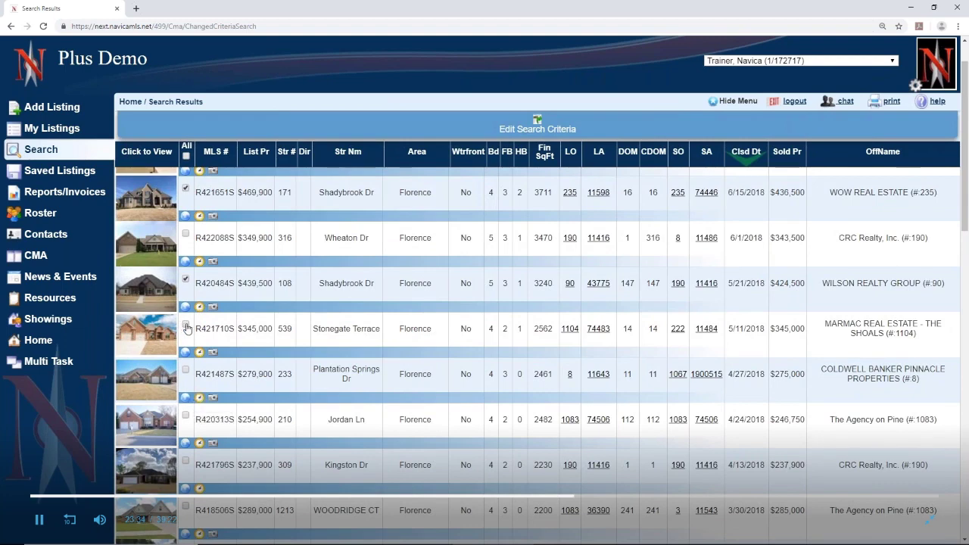
click(186, 235)
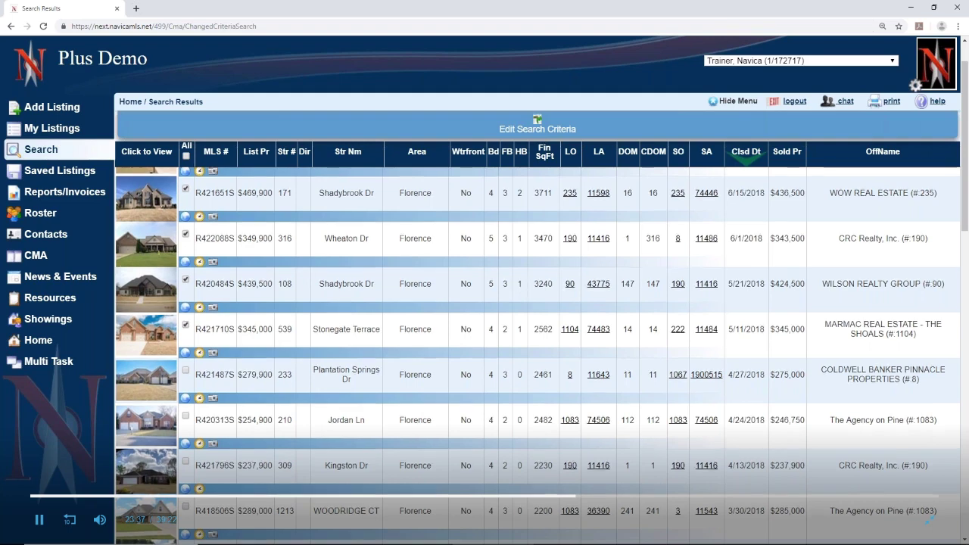
scroll(753, 284, up, 1)
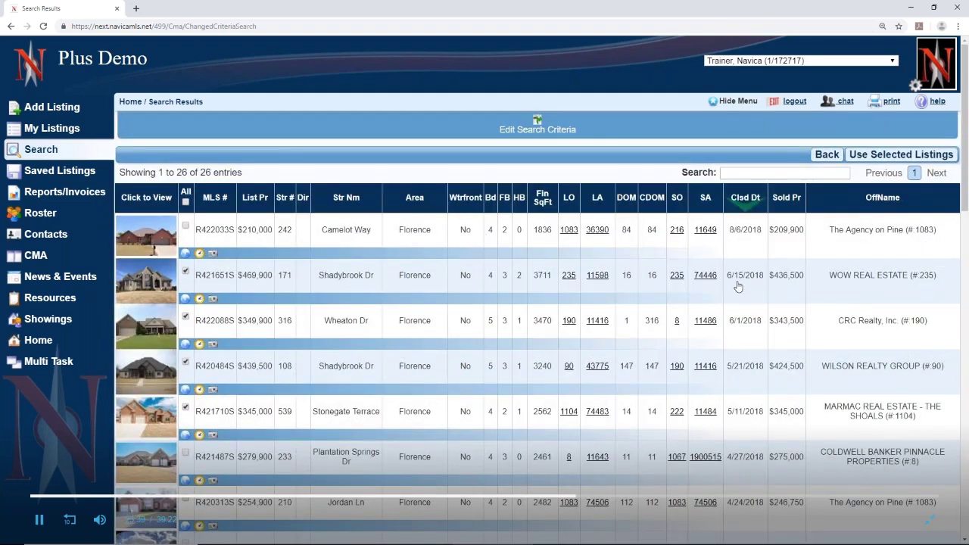
Add the four ticked listings to the CMA and review the Side by Side rows
click(879, 158)
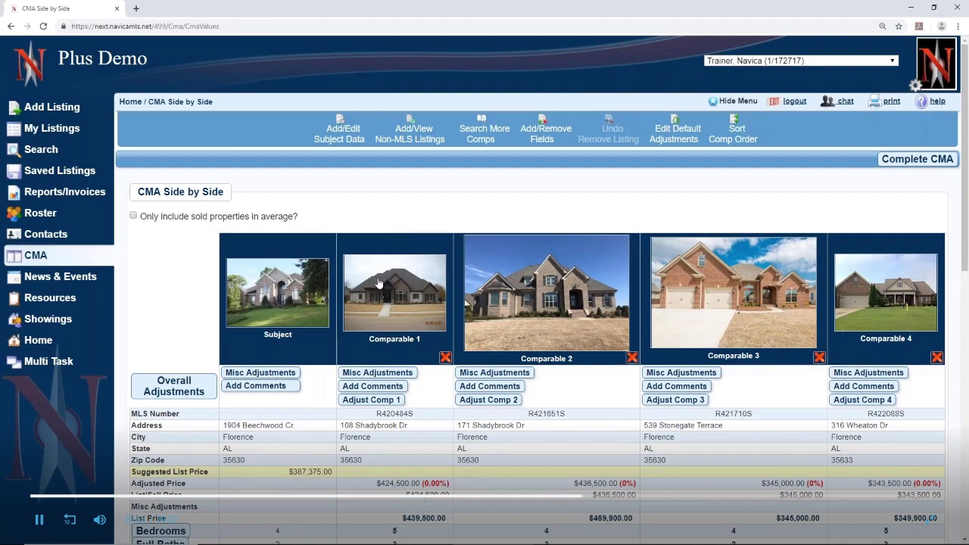
scroll(364, 282, down, 5)
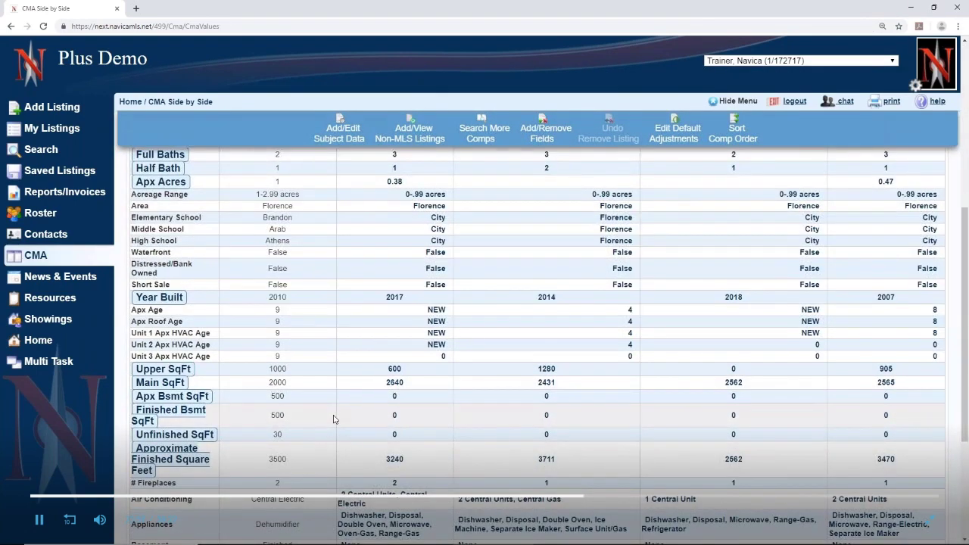
scroll(334, 419, up, 5)
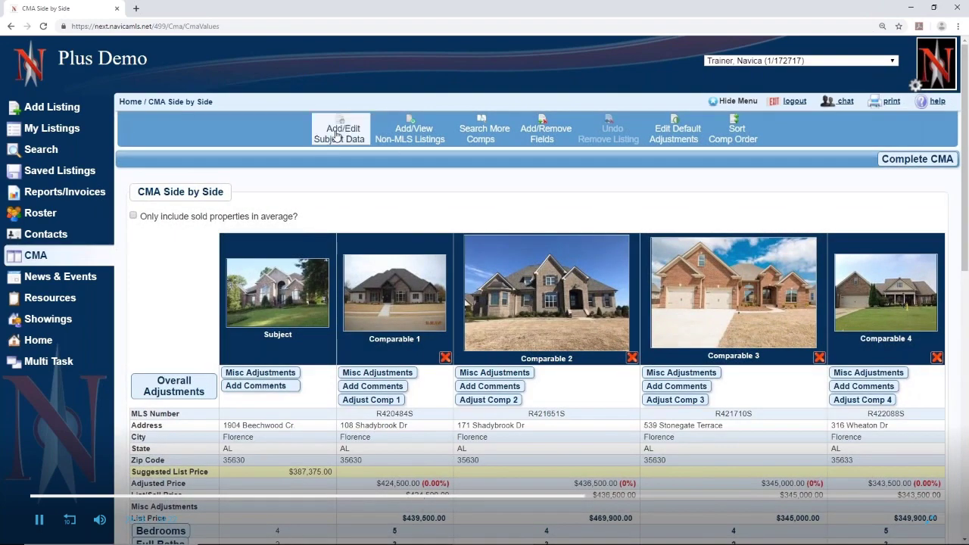
click(337, 135)
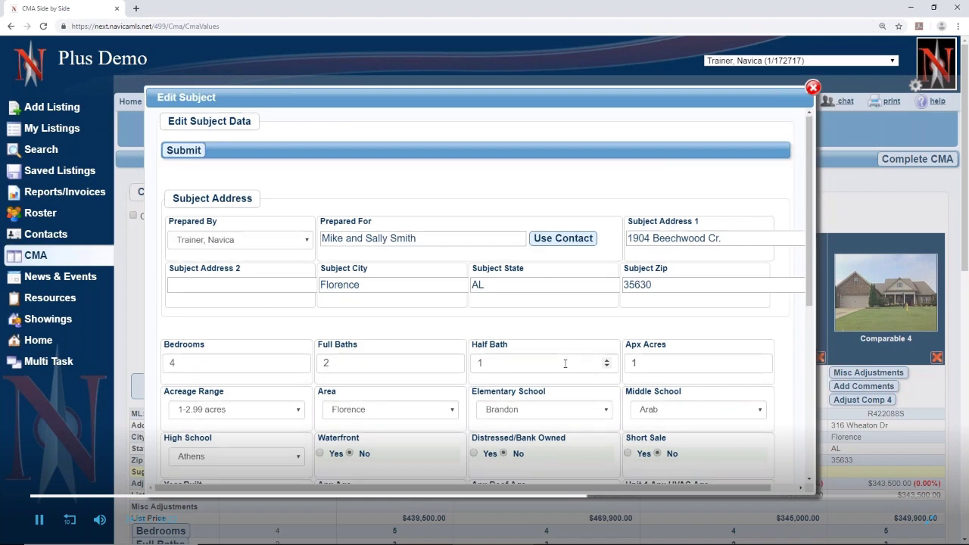
scroll(564, 363, down, 5)
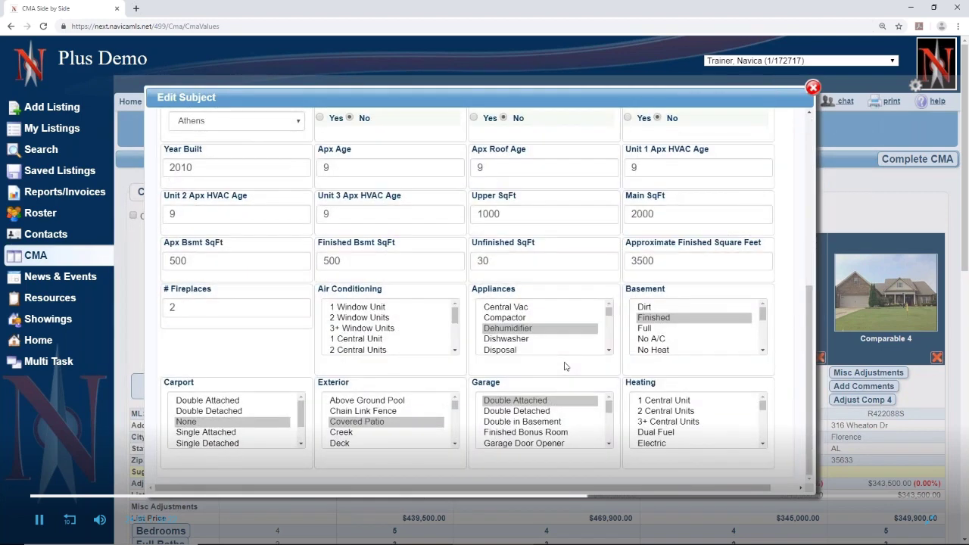
scroll(565, 366, up, 5)
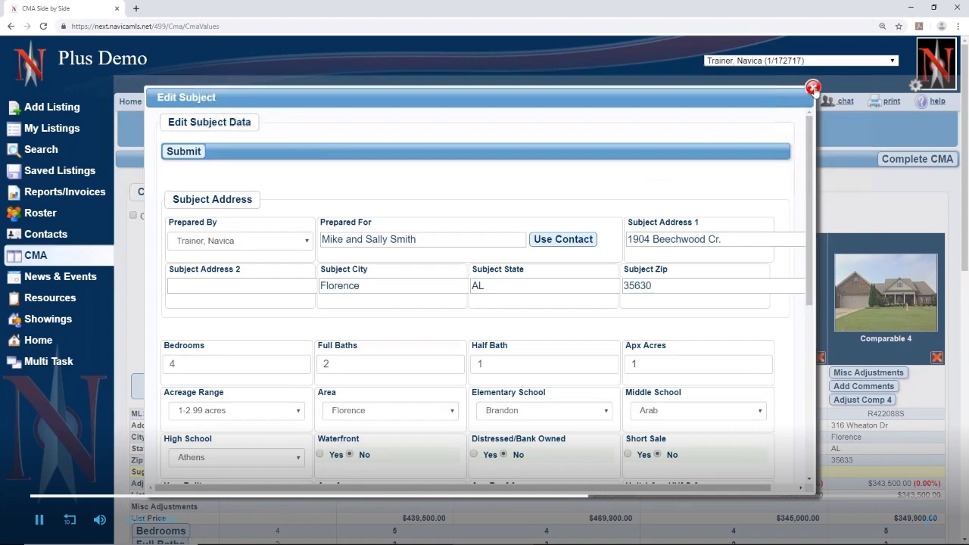
click(813, 87)
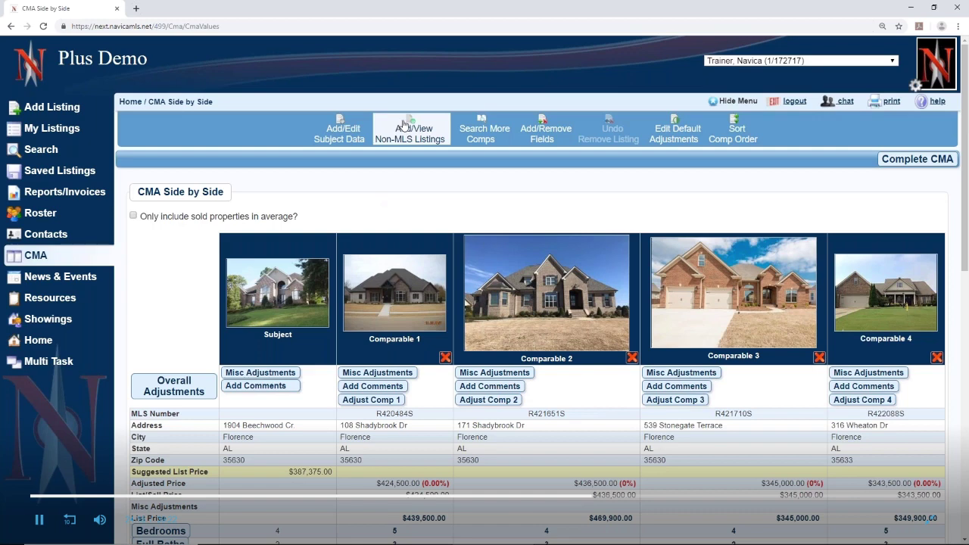
Start a new non-MLS comparable listed at a price of 350000
click(407, 125)
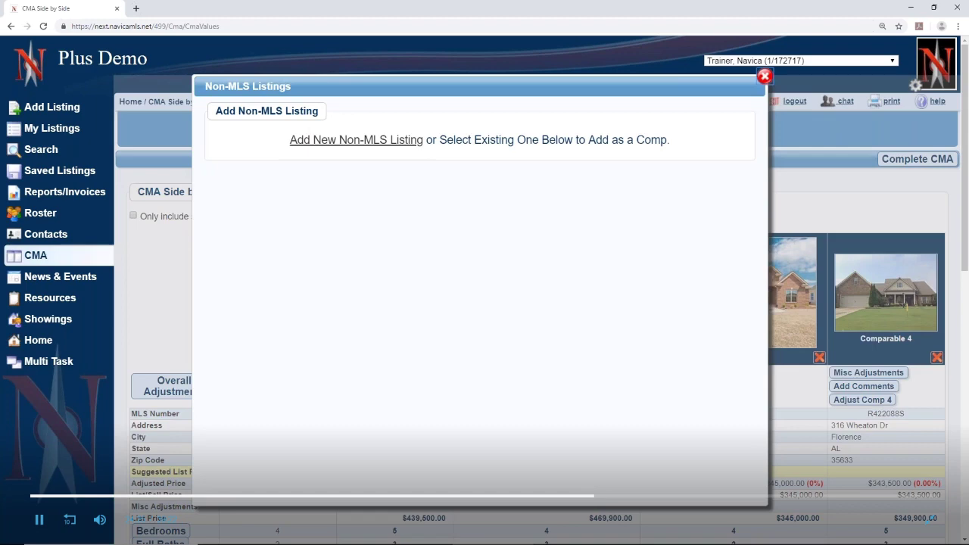
click(389, 142)
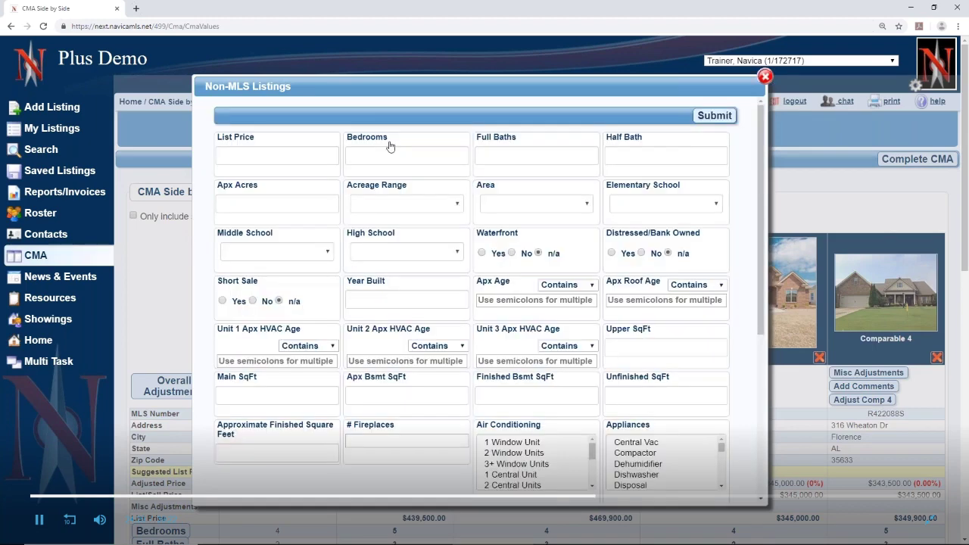
click(276, 157)
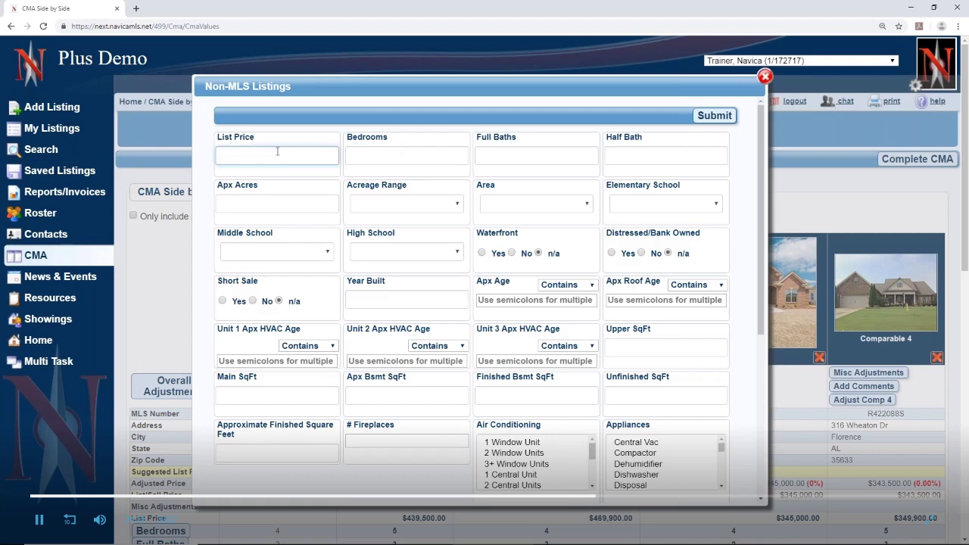
text(350000)
Give it 4 bedrooms, 2 full baths, 1 half bath, 1 acre and year built 2009
click(369, 158)
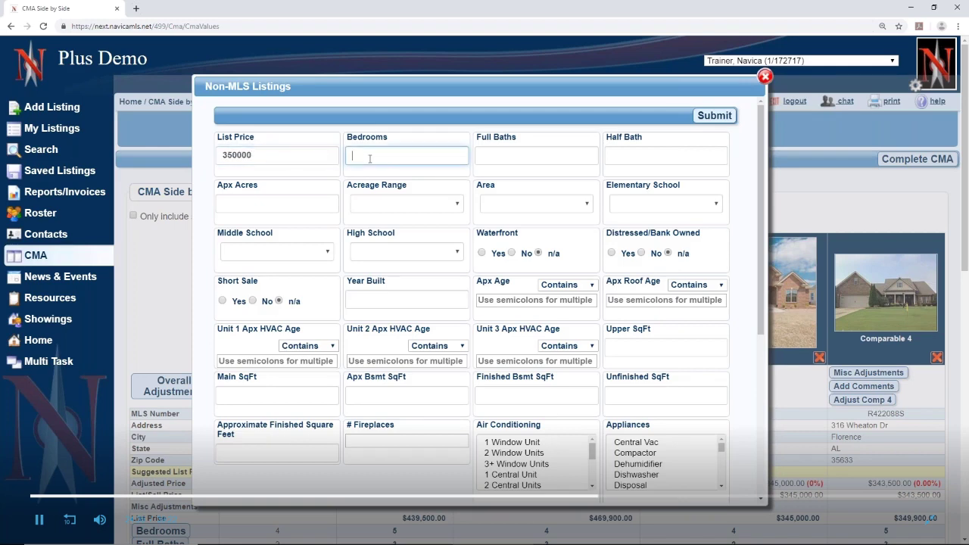
click(492, 158)
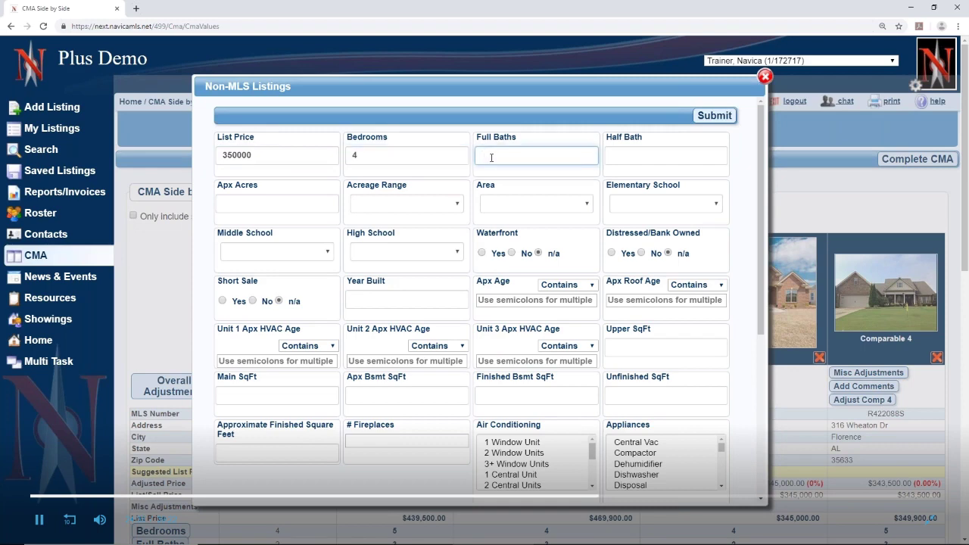
text(2)
click(625, 156)
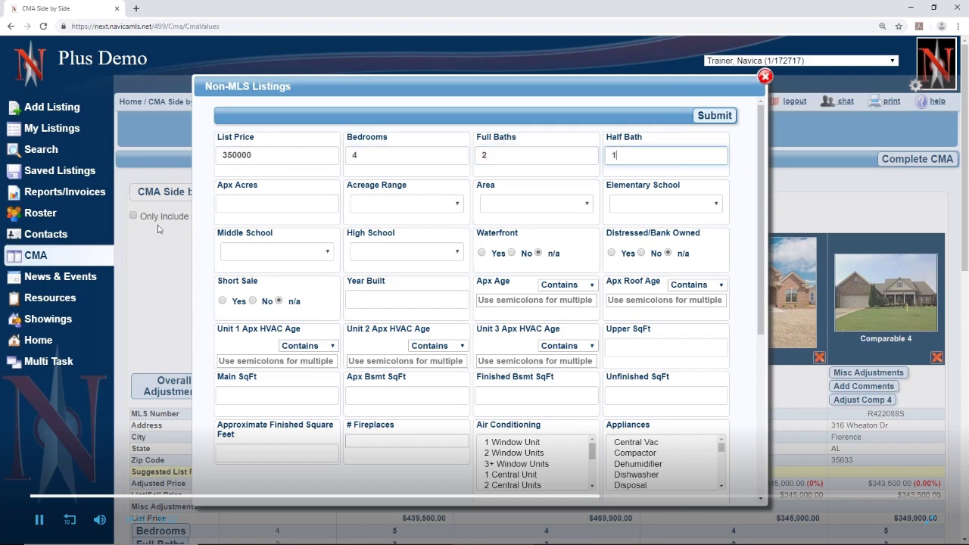
text(1)
click(267, 204)
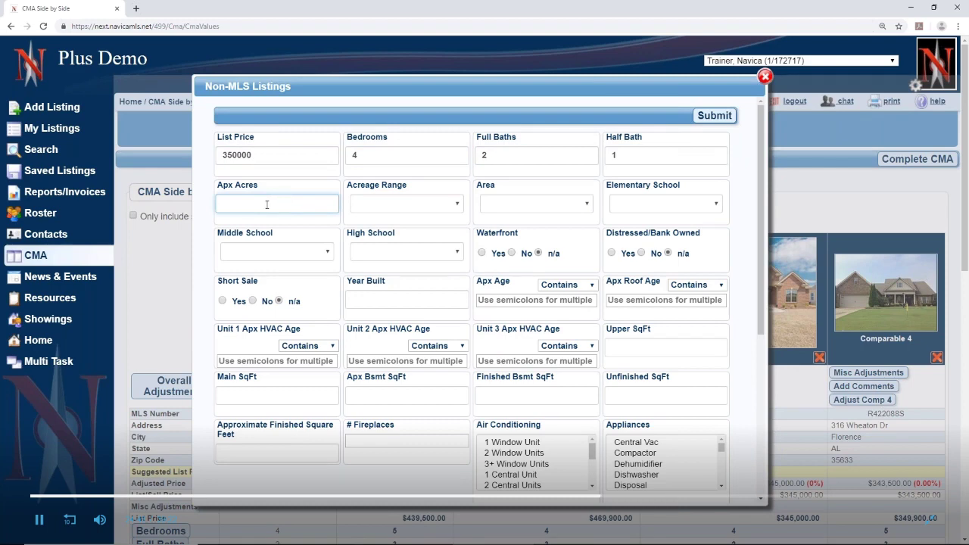
text(1)
click(383, 300)
text(2009)
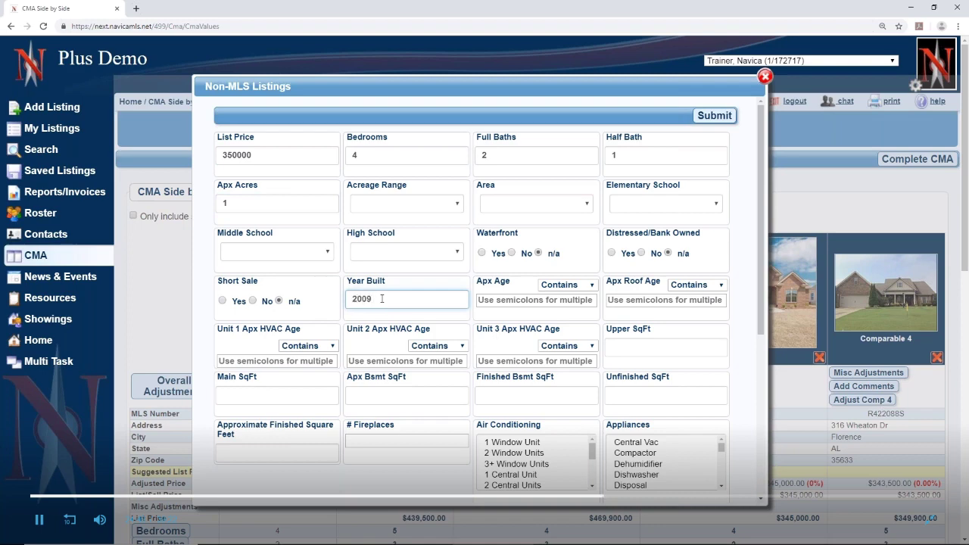
Choose 3+ Window Units A/C, Dehumidifier, no carport, Full basement, Chain Link Fence, Double in Basement garage
scroll(383, 299, down, 2)
click(517, 363)
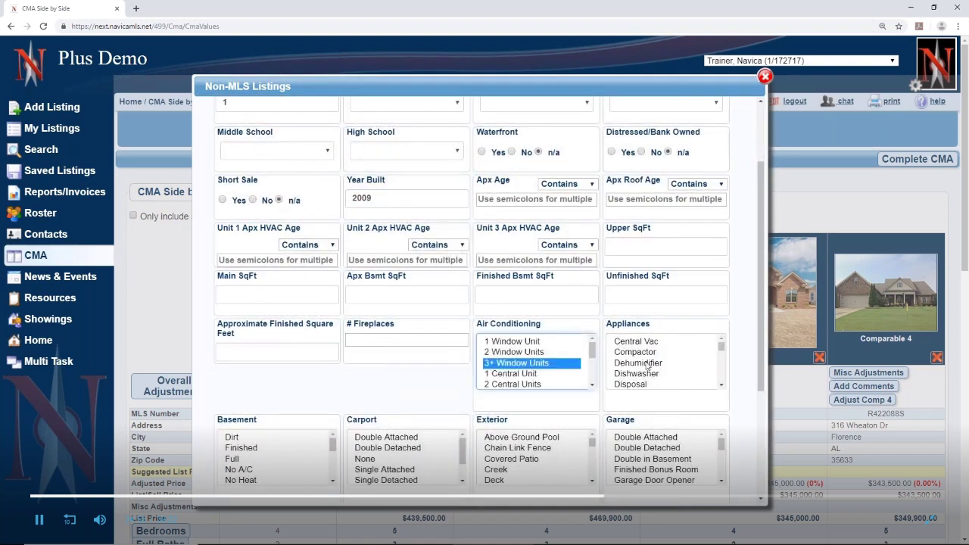
click(638, 363)
click(365, 459)
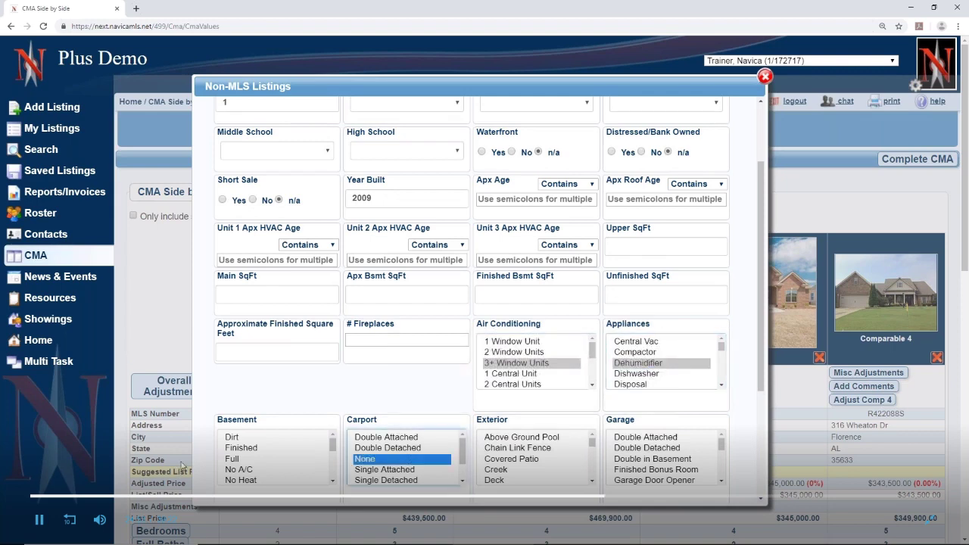
click(232, 459)
click(517, 448)
click(652, 458)
scroll(656, 461, up, 1)
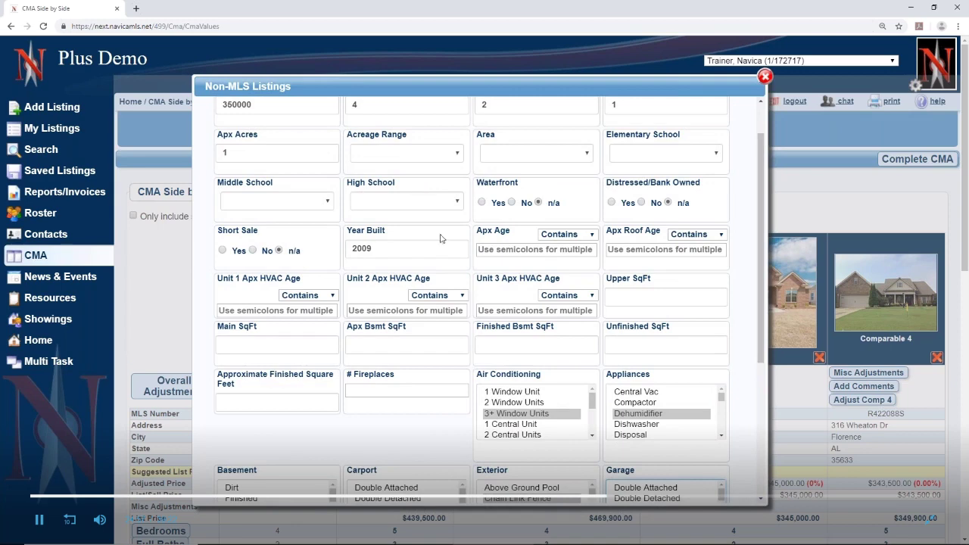
Enter the comp's address as 123 13th Ave E, Collinwood, AL
scroll(481, 290, down, 5)
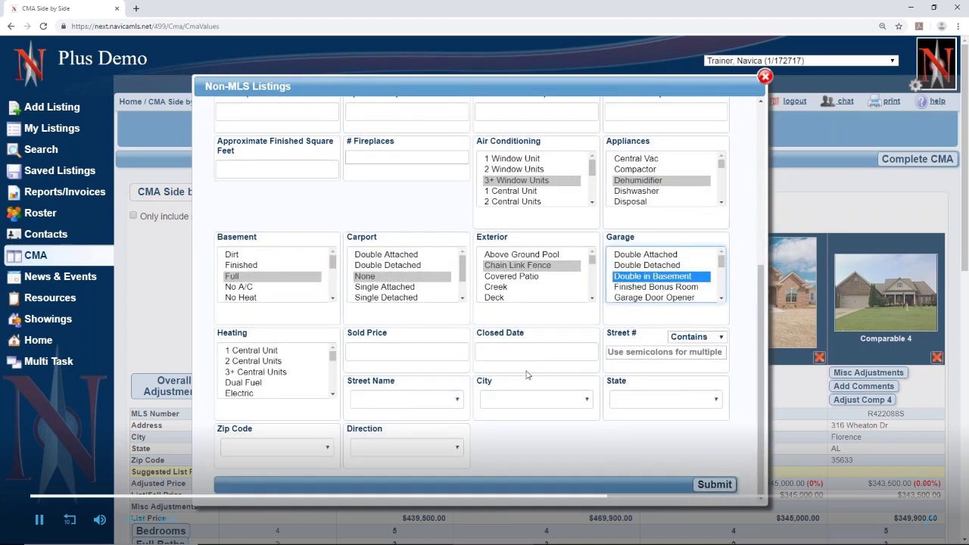
click(621, 353)
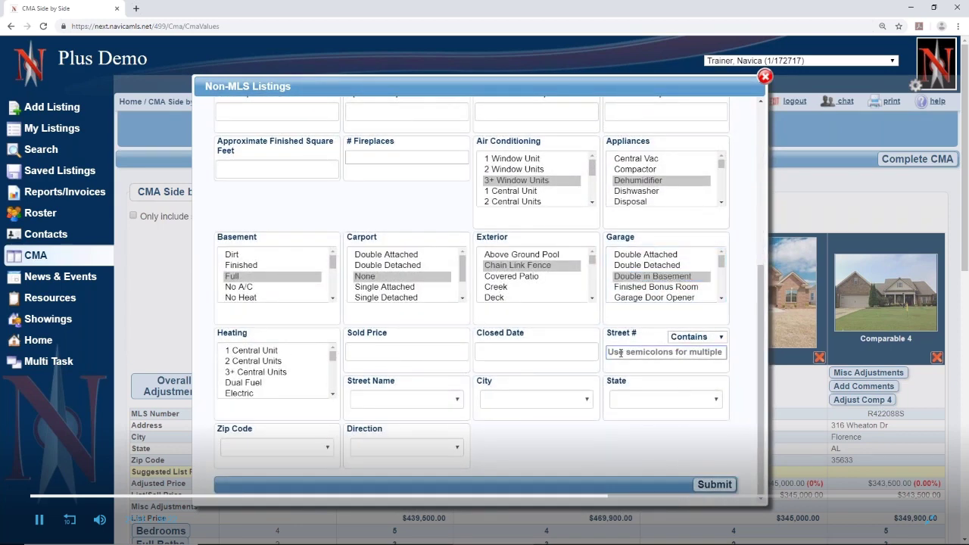
text(123)
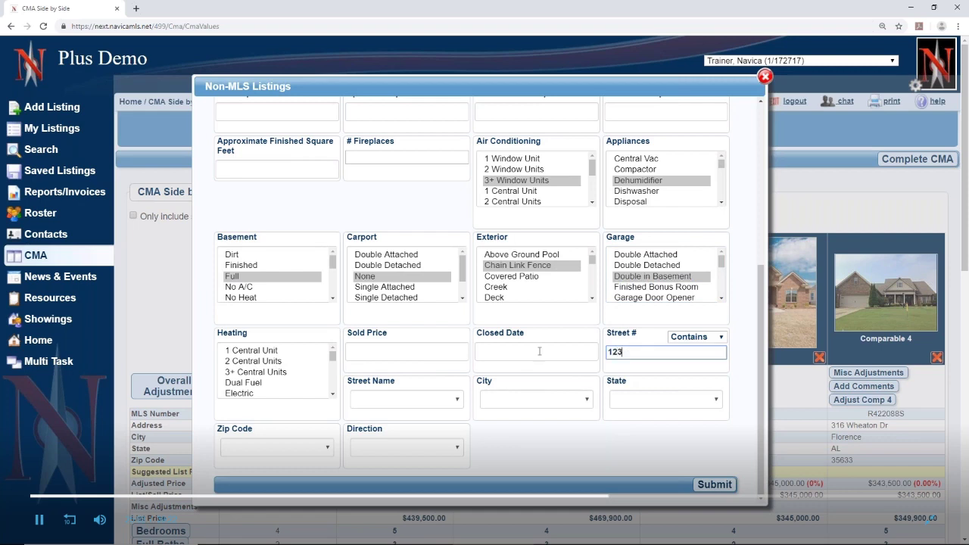
click(376, 400)
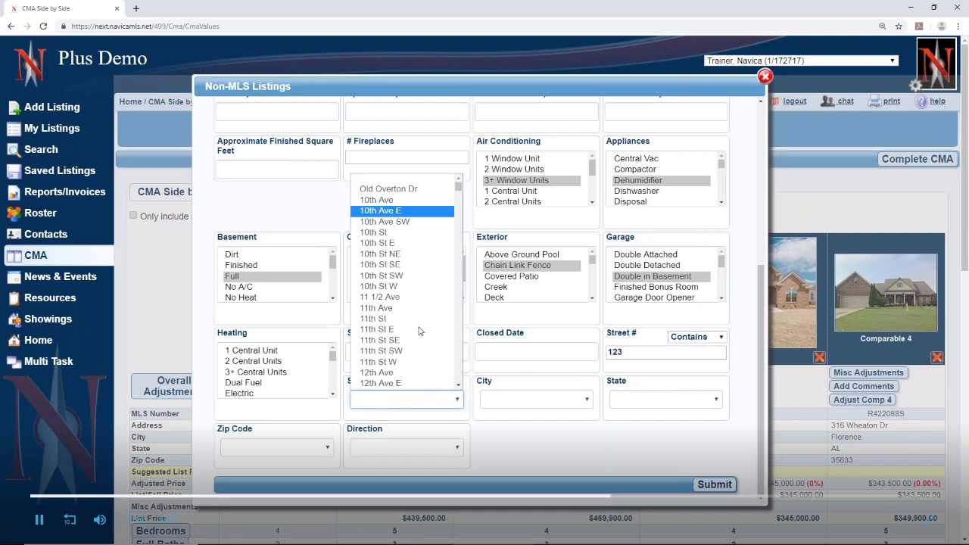
scroll(419, 348, down, 2)
click(421, 361)
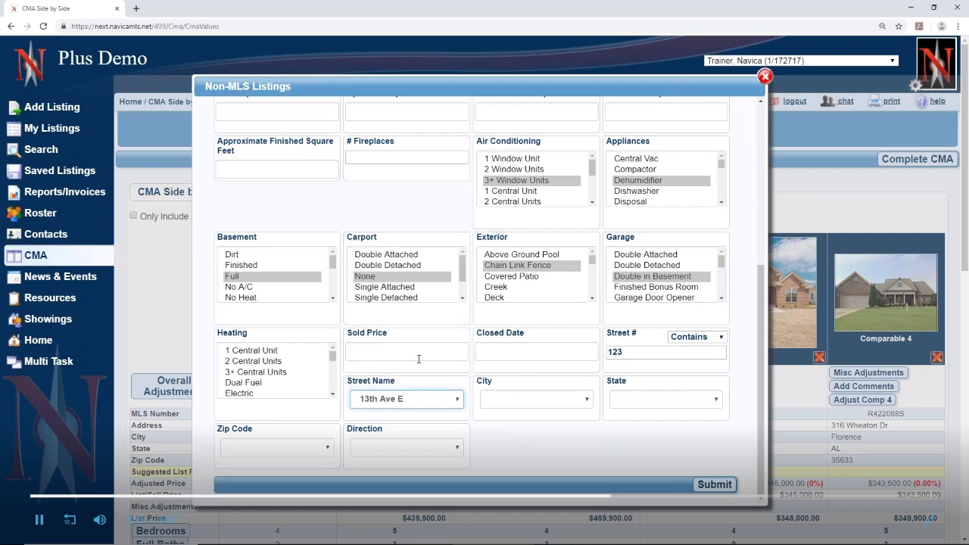
click(550, 401)
click(552, 362)
click(642, 402)
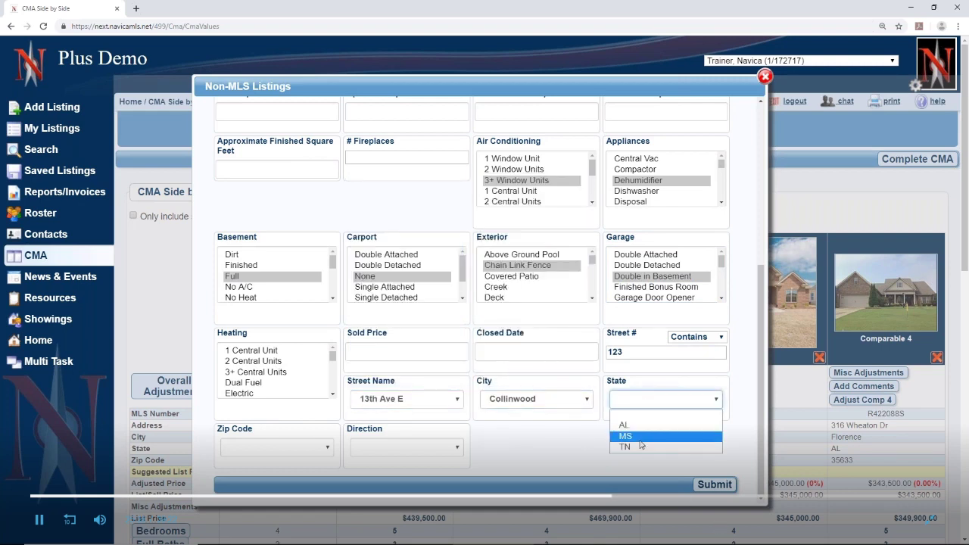
click(638, 428)
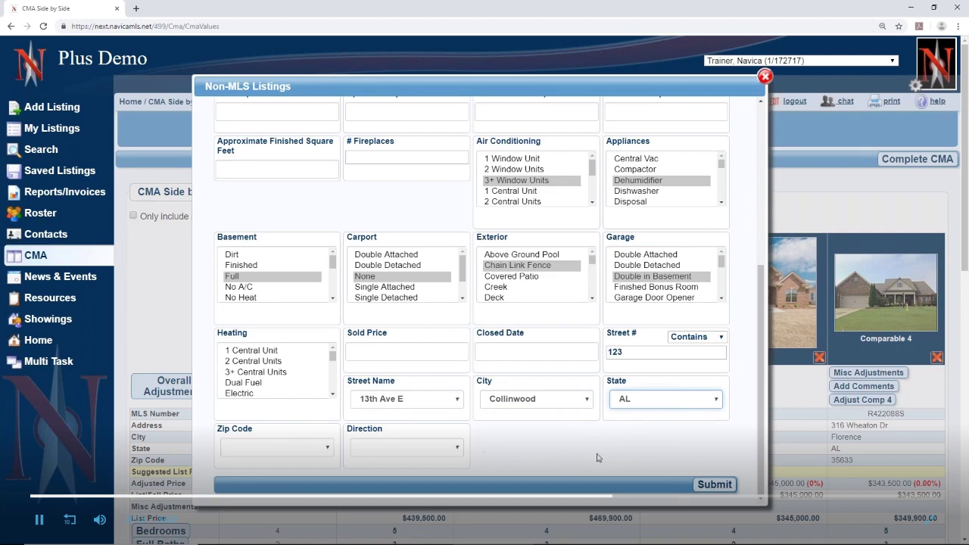
Set sold price 399000 and closed date 07/11/2019, then submit the non-MLS comp
click(389, 354)
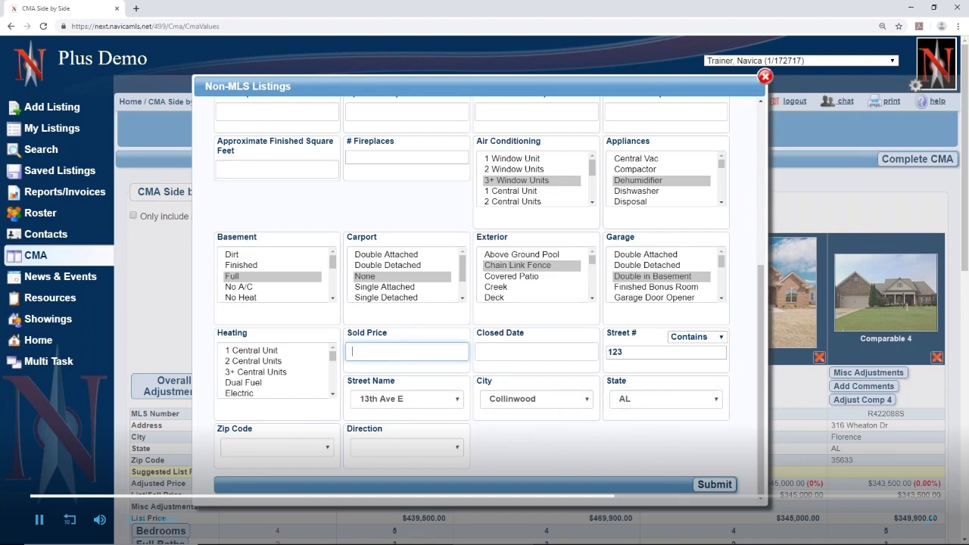
text(399000)
click(513, 355)
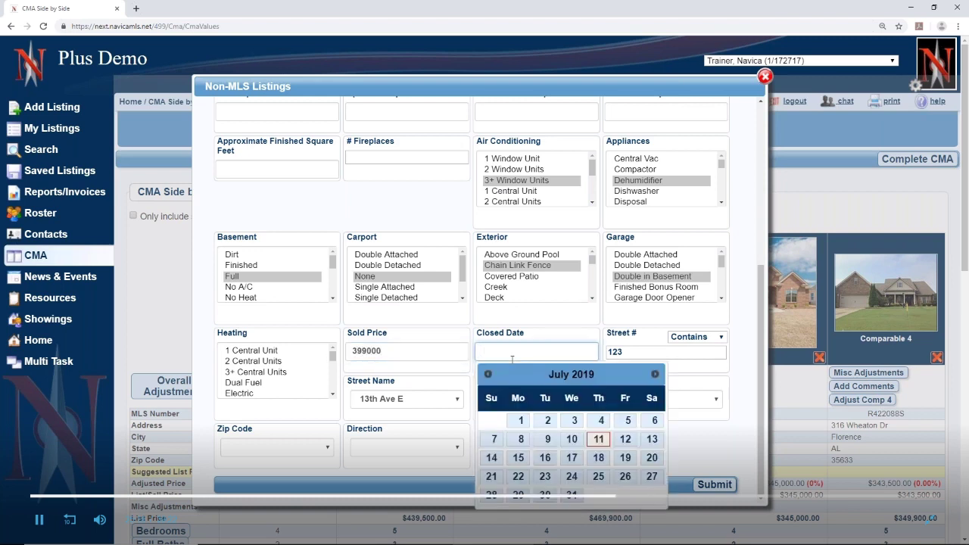
click(598, 439)
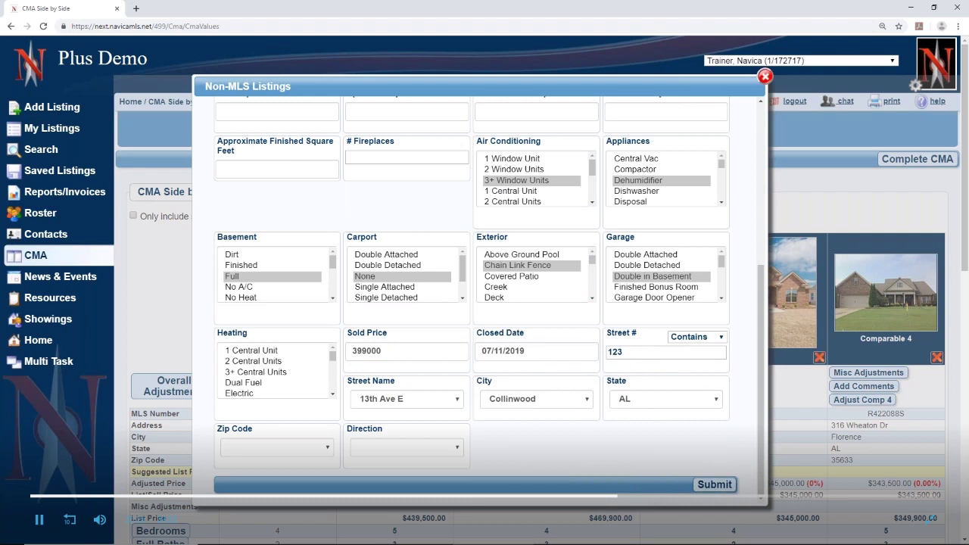
click(712, 486)
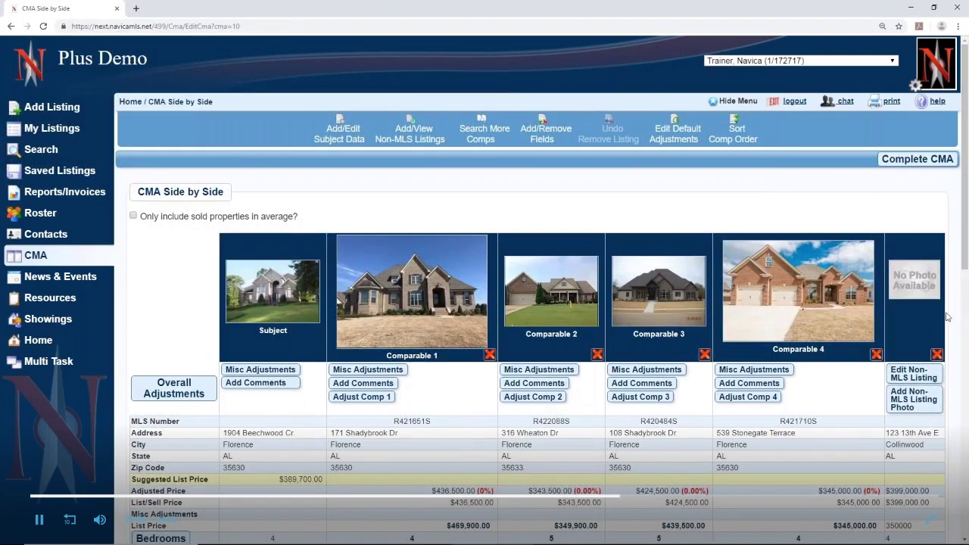
Scroll the CMA to check the Collinwood $399,000 comp column and the $389,700.00 suggested price
scroll(282, 335, down, 4)
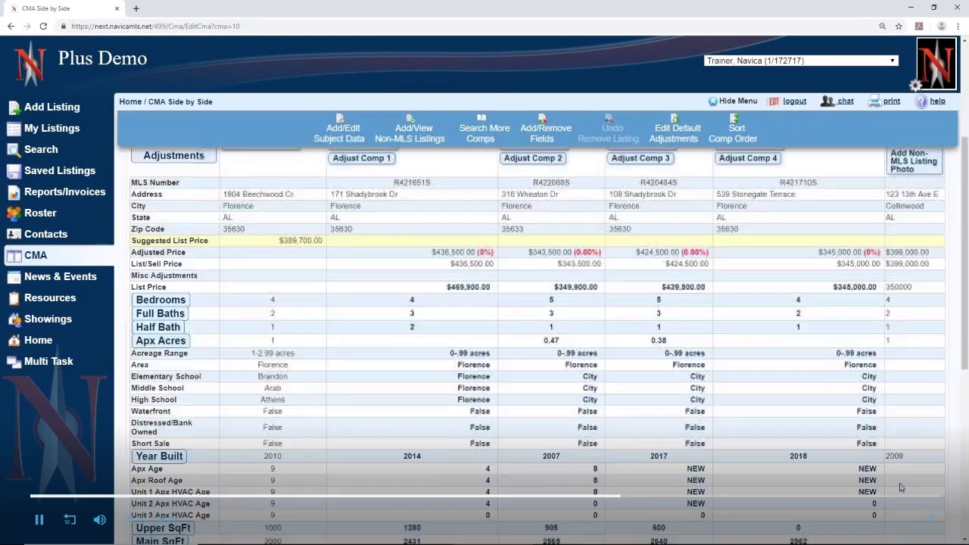
scroll(281, 336, up, 2)
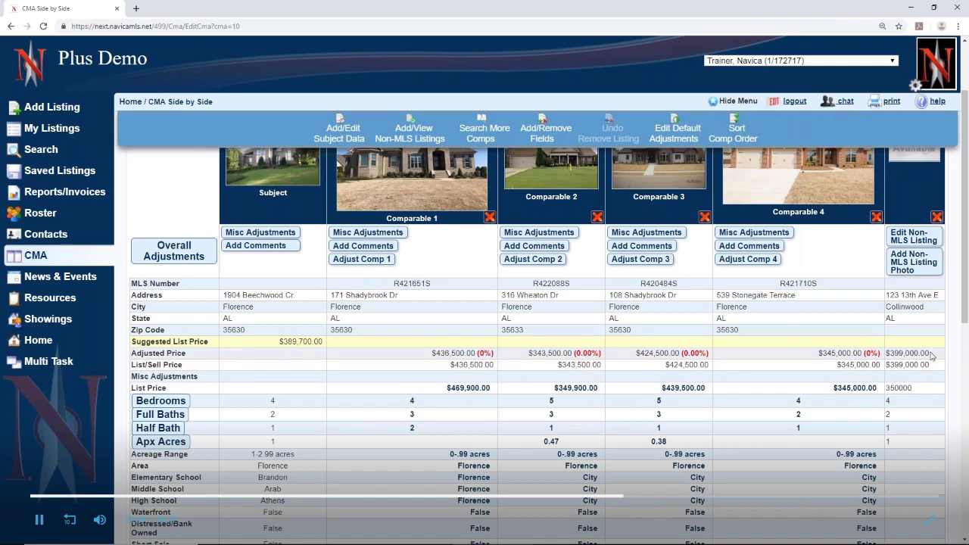
scroll(931, 356, up, 2)
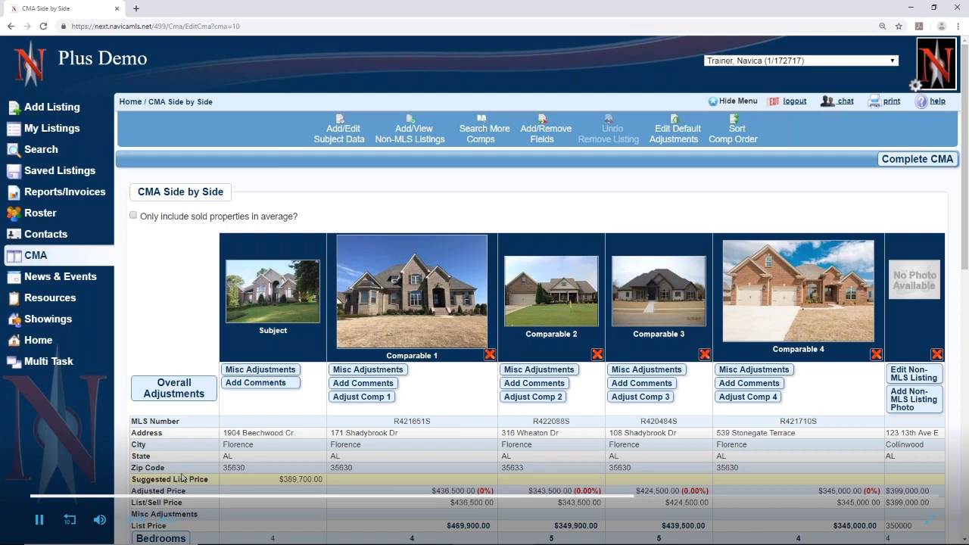
drag(141, 217, 343, 204)
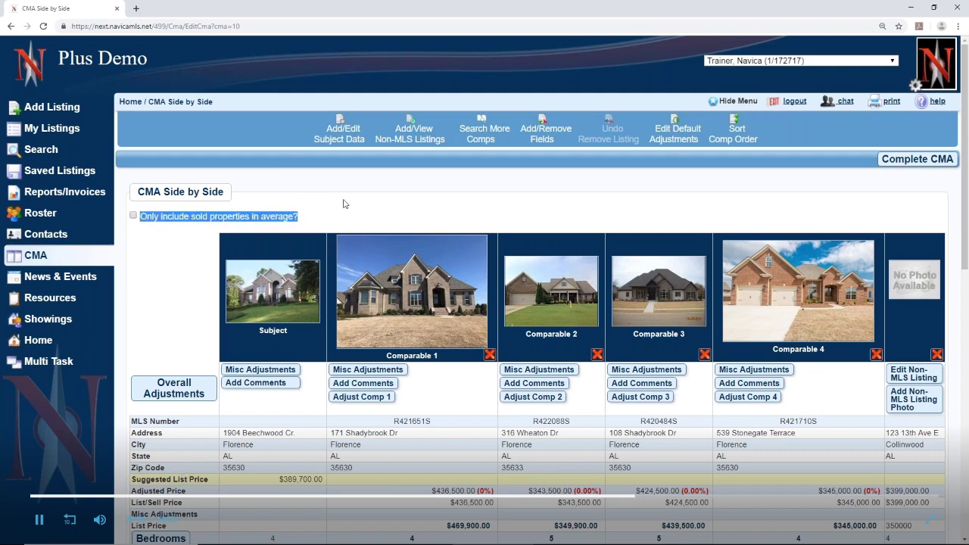
click(345, 203)
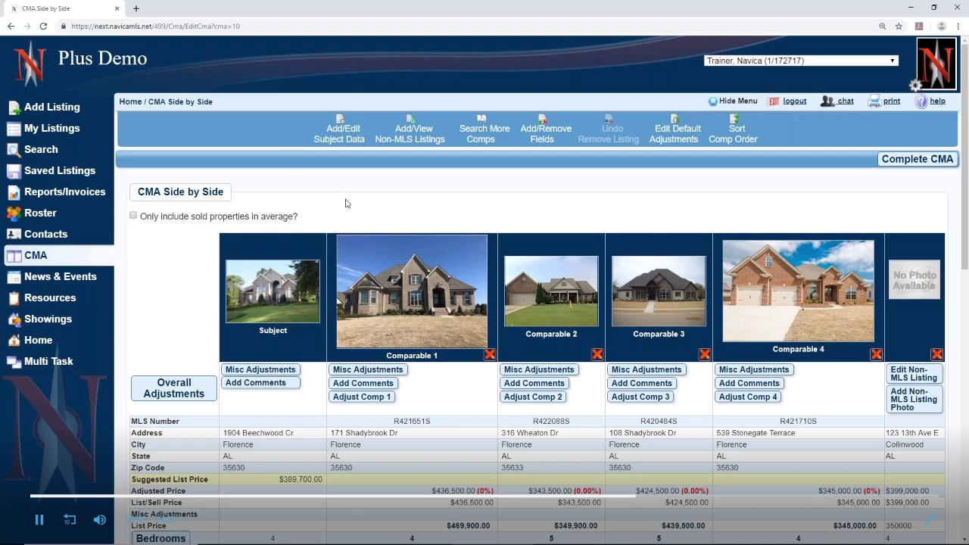
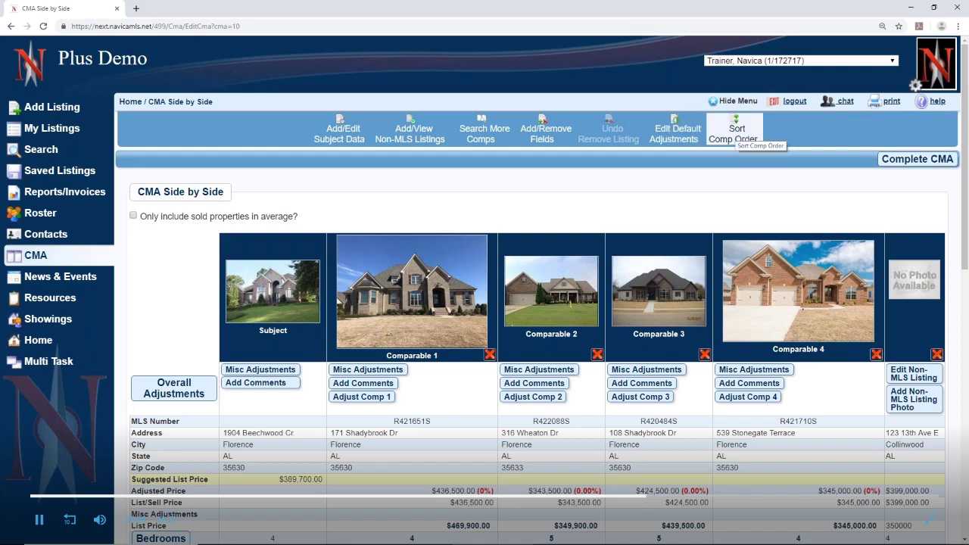
Open Overall Adjustments from the CMA Side by Side page
click(734, 134)
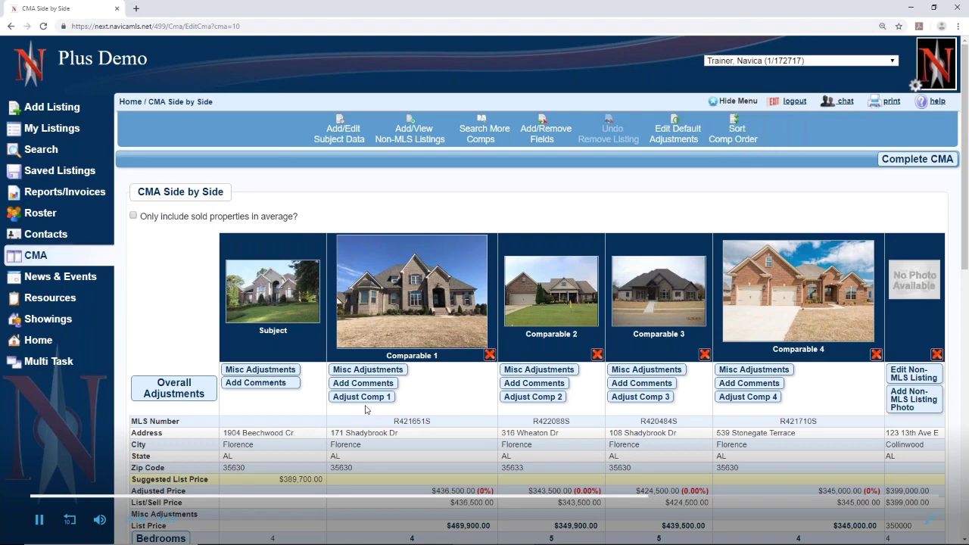
scroll(367, 409, down, 3)
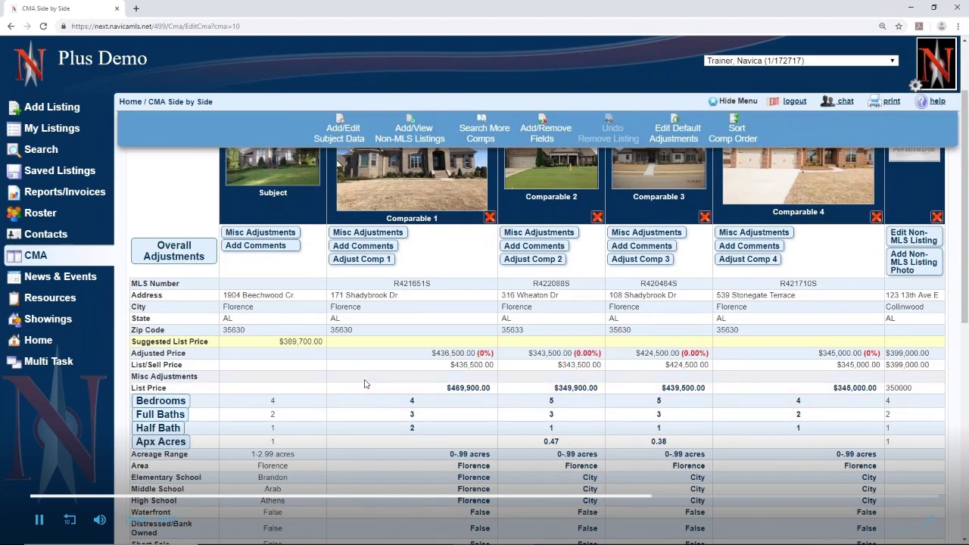
click(173, 254)
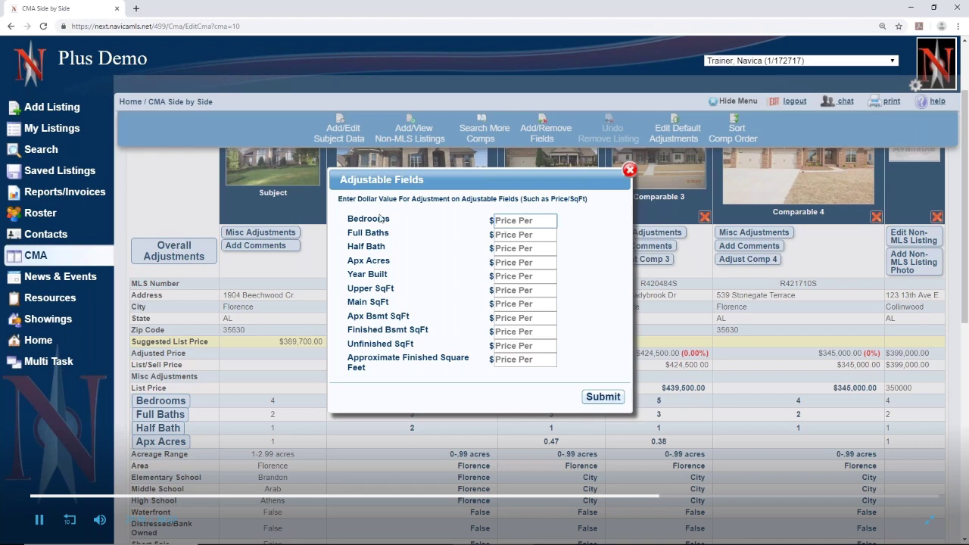
Enter overall adjustments: $500 per bedroom, $1000 per full bath, $95 per finished square foot
text(500)
click(509, 235)
text(10)
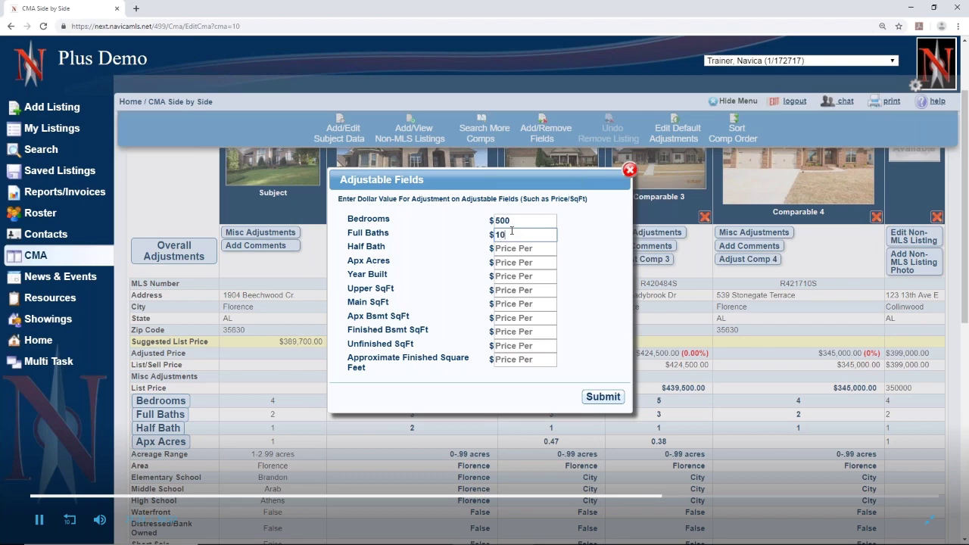
text(00)
click(513, 361)
text(95)
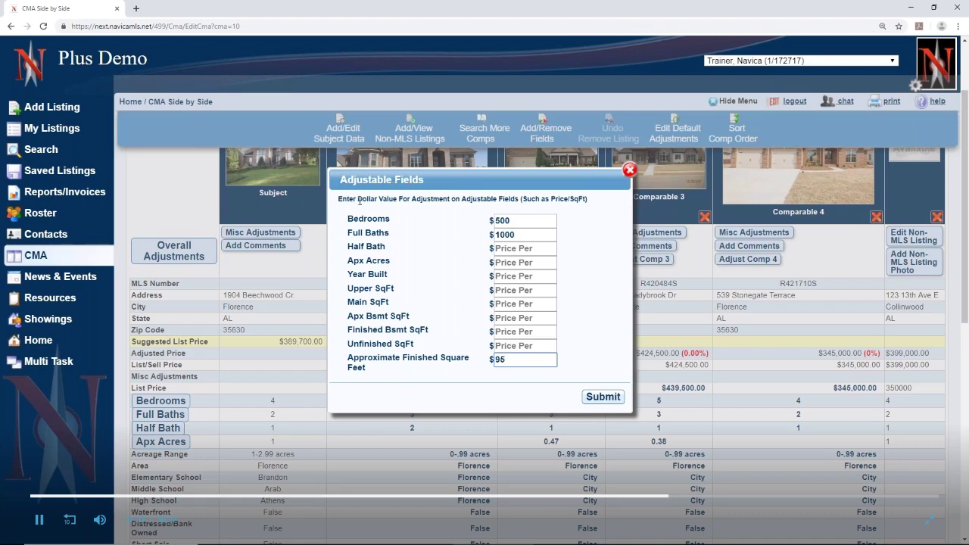
drag(359, 199, 598, 205)
click(544, 200)
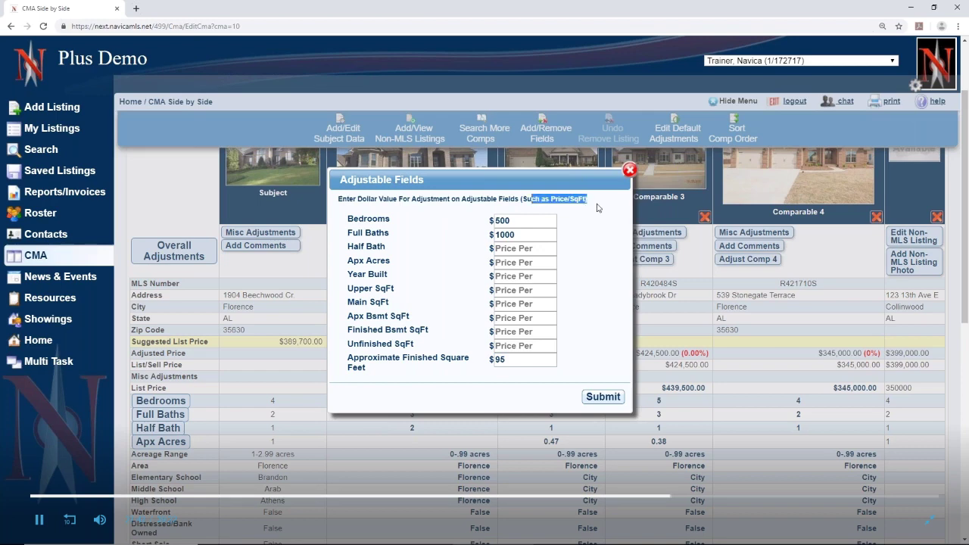
click(617, 274)
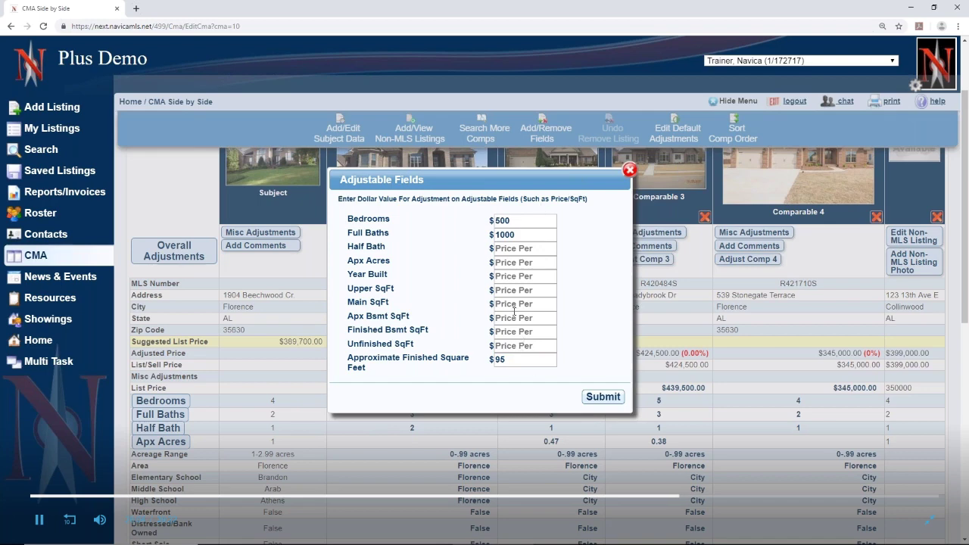
Submit the overall adjustments and review the adjusted comparables, now suggesting $408,223
click(602, 396)
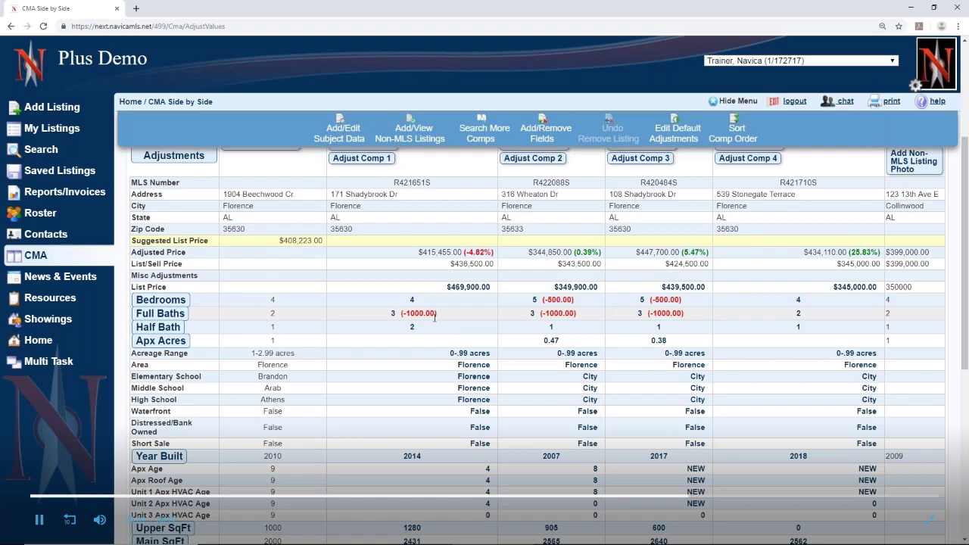
scroll(434, 318, down, 3)
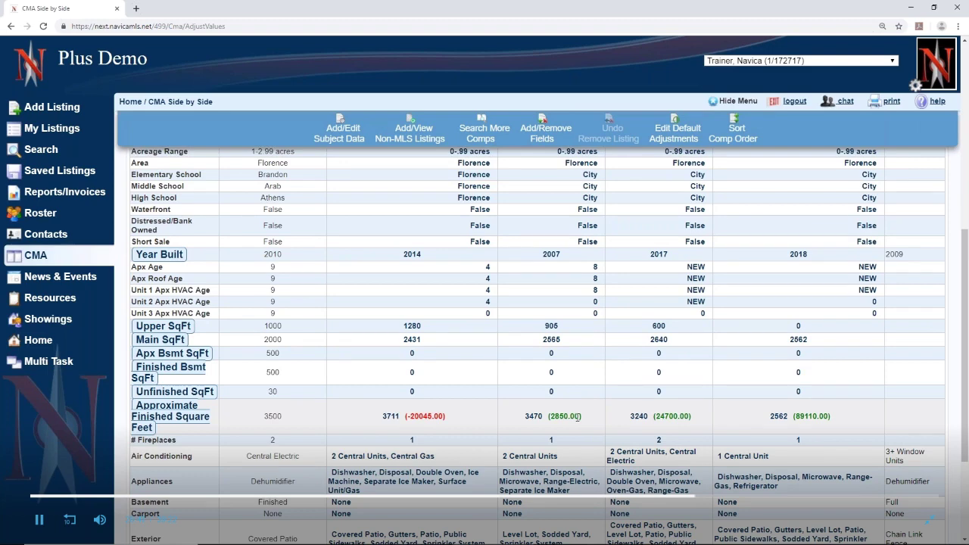
scroll(961, 420, up, 3)
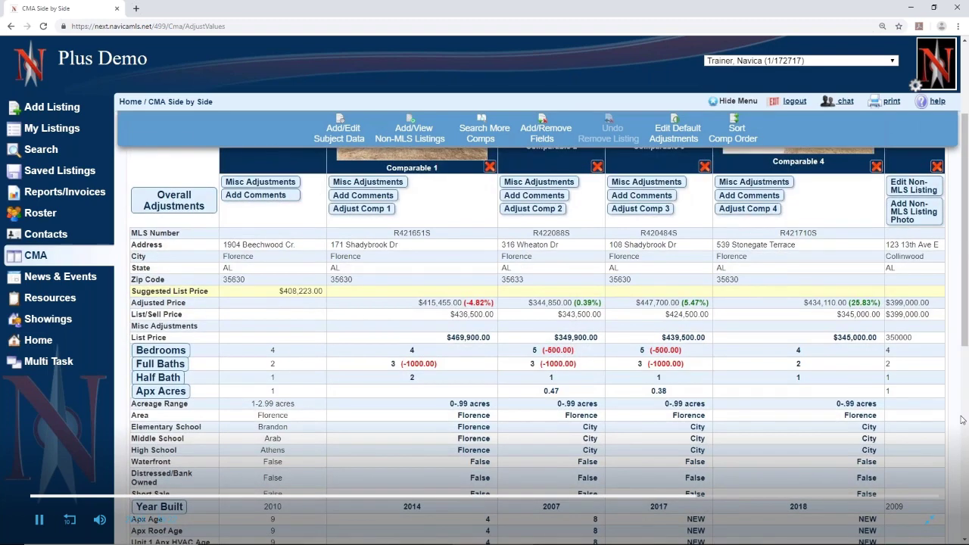
scroll(962, 421, down, 3)
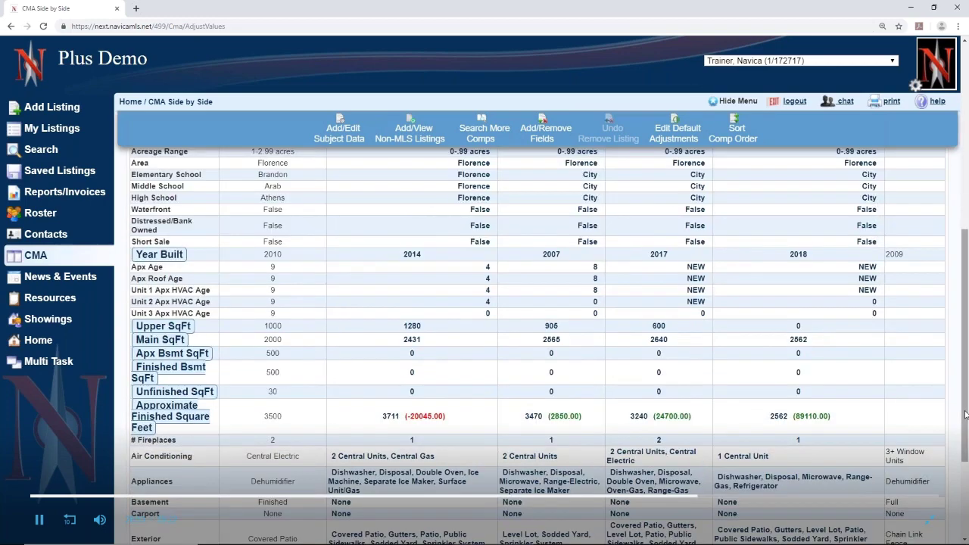
scroll(965, 414, up, 4)
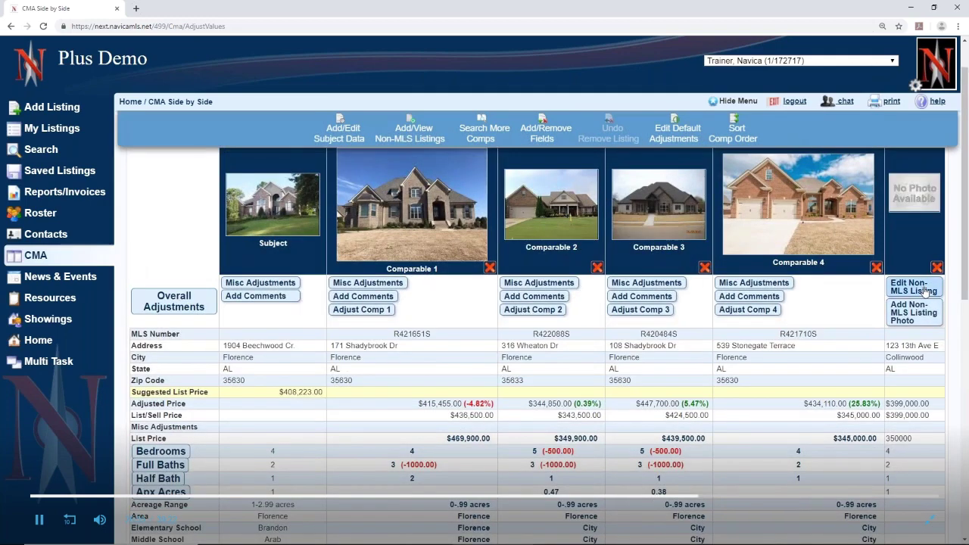
Set the non-MLS listing's Approximate Finished Square Feet to 3000 and submit
click(913, 287)
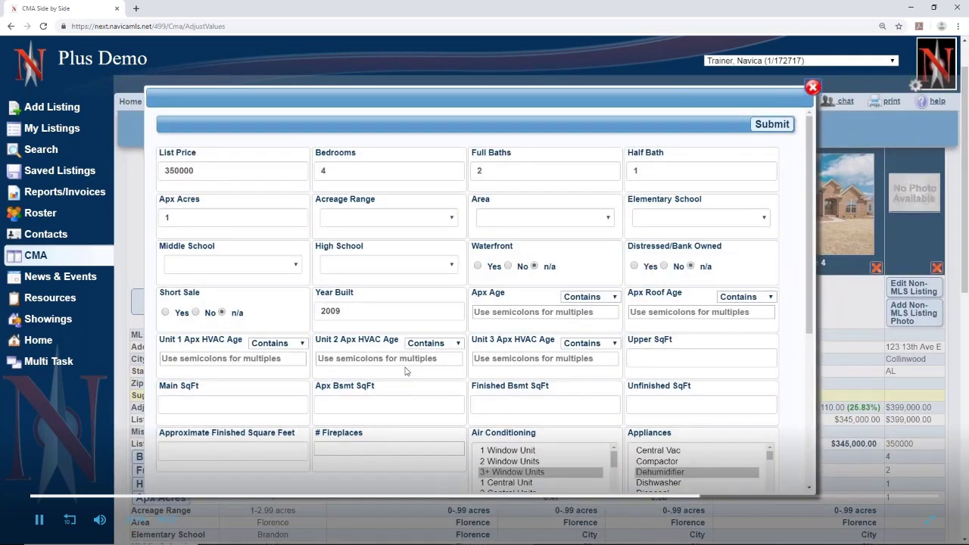
scroll(181, 396, down, 1)
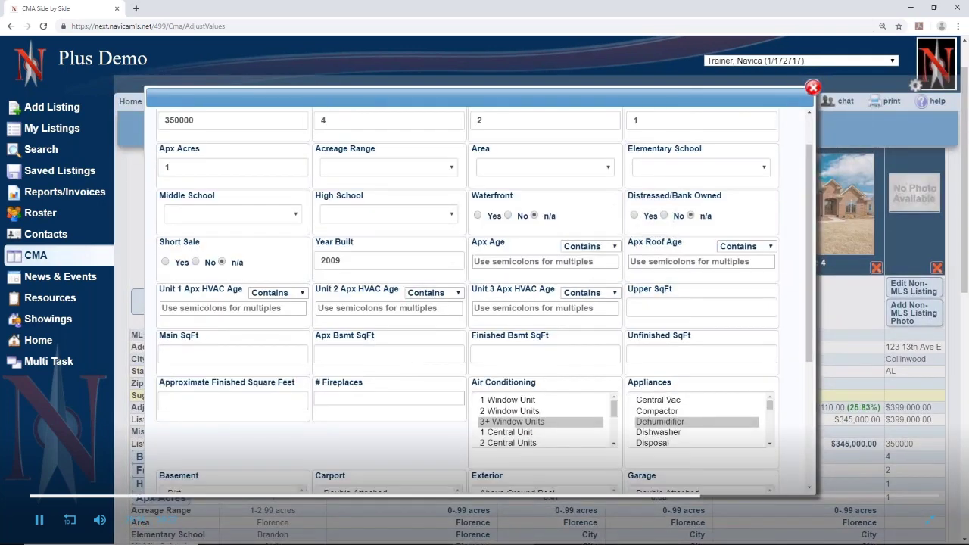
click(185, 401)
text(3000)
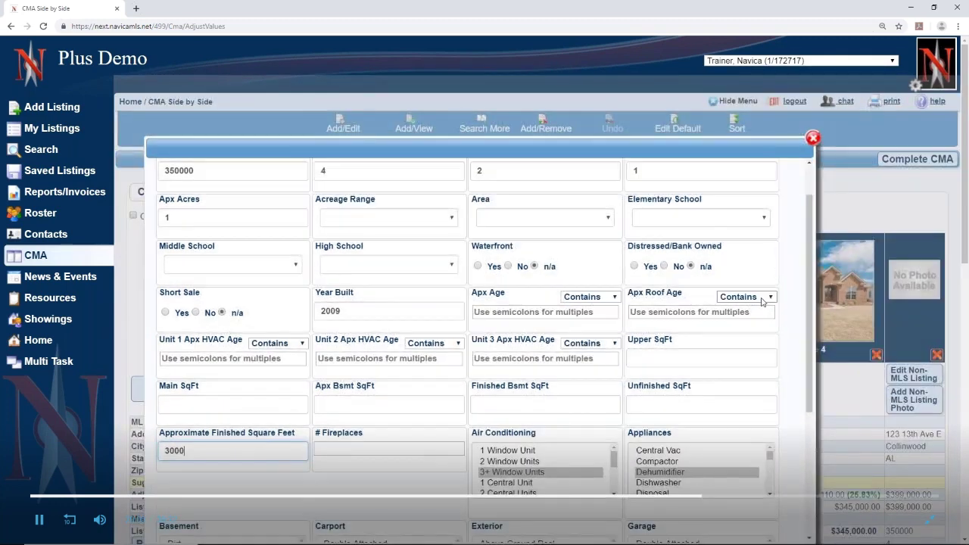
scroll(784, 363, down, 4)
click(786, 419)
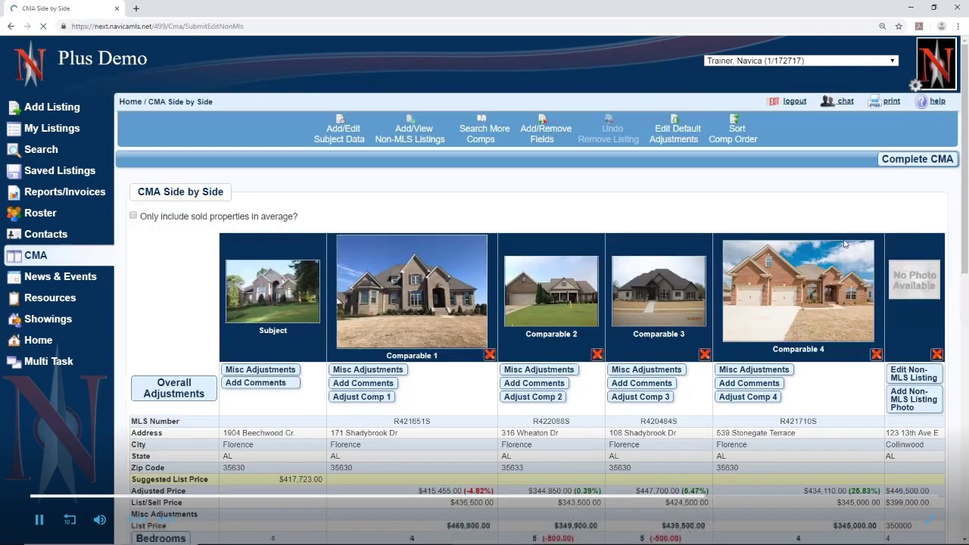
scroll(923, 370, down, 1)
scroll(922, 369, down, 5)
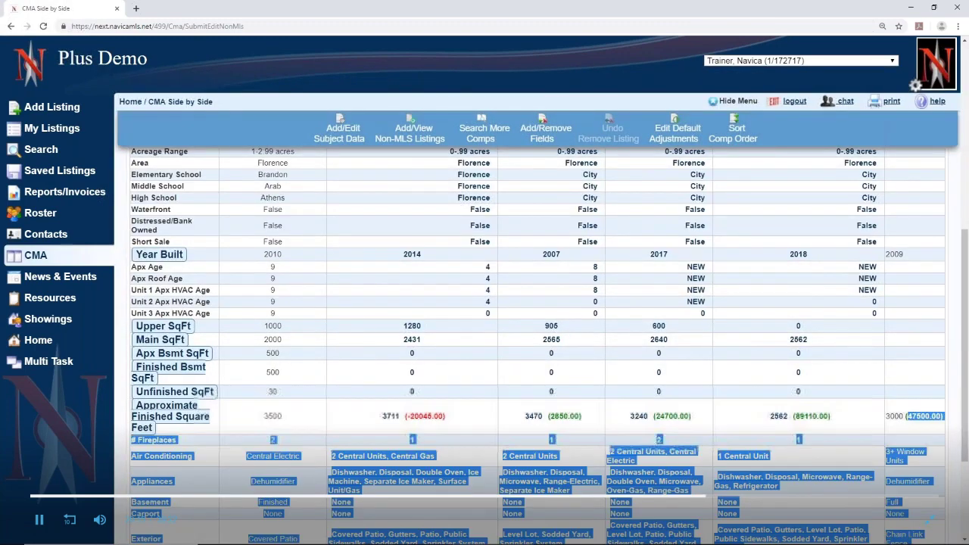
double_click(906, 417)
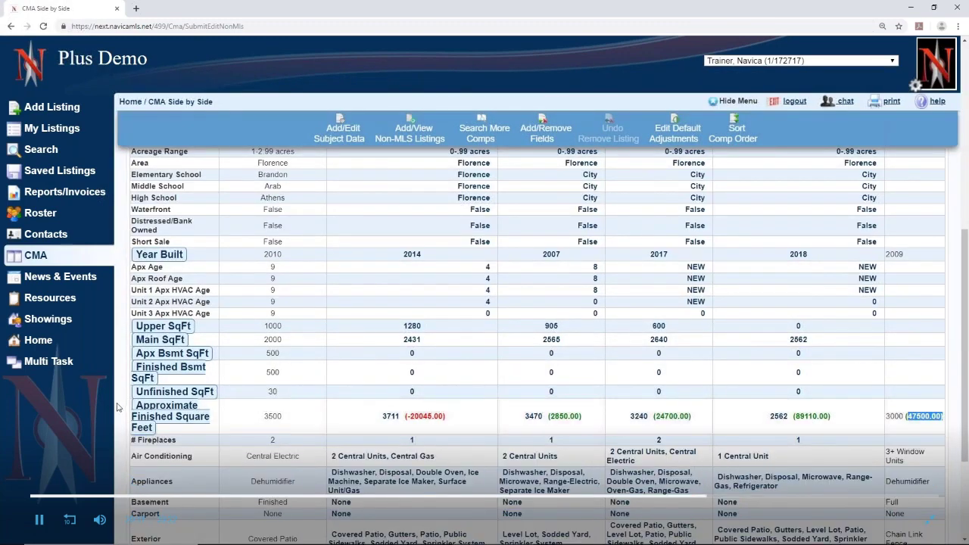
scroll(122, 405, up, 1)
scroll(122, 405, up, 3)
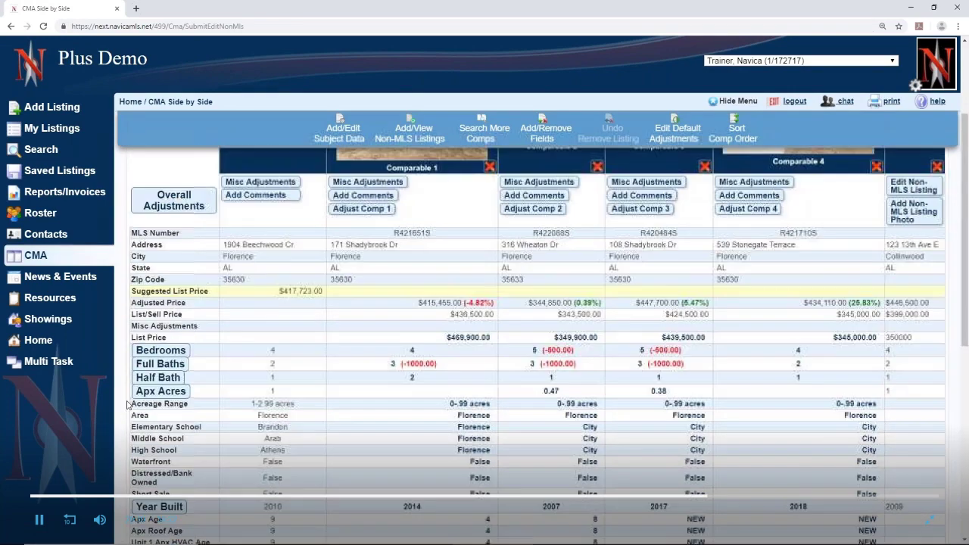
scroll(370, 303, up, 1)
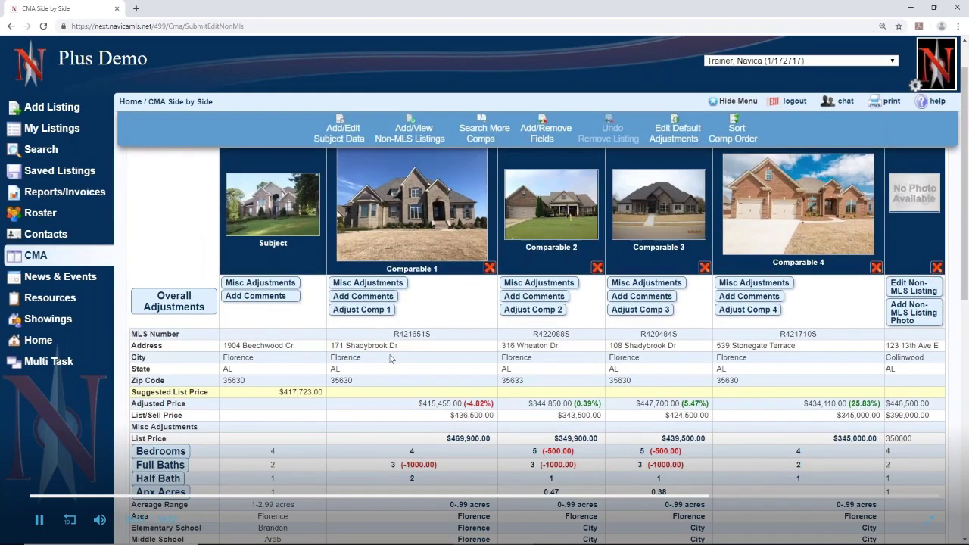
scroll(390, 354, down, 4)
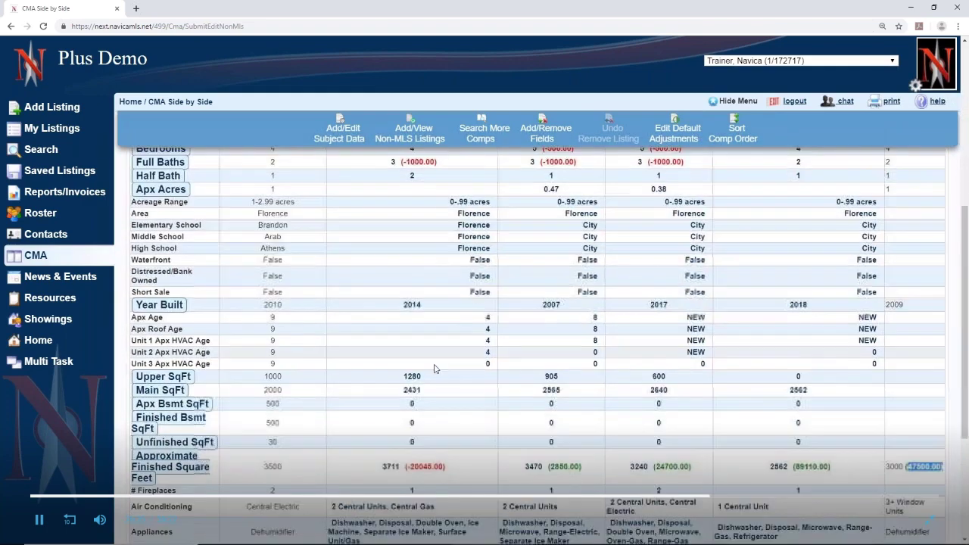
double_click(412, 390)
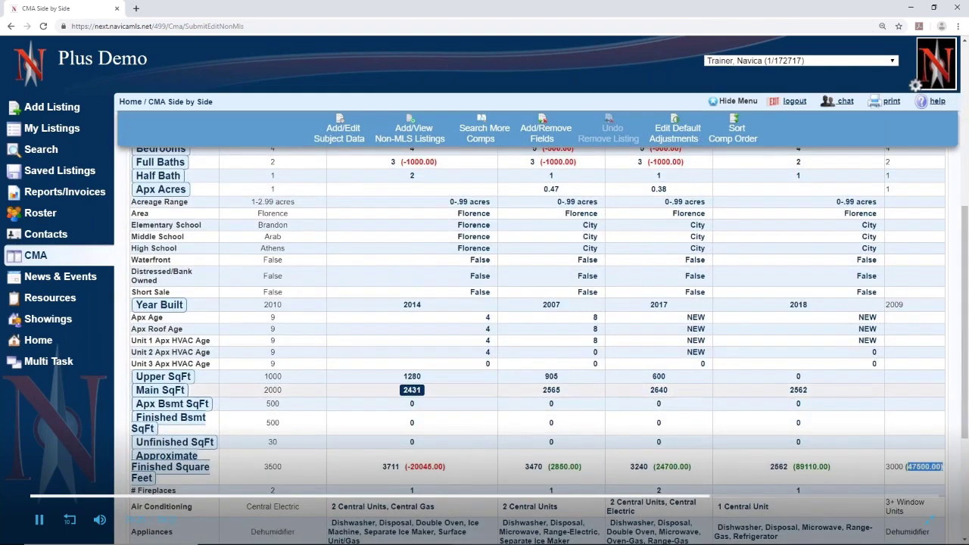
scroll(412, 393, down, 2)
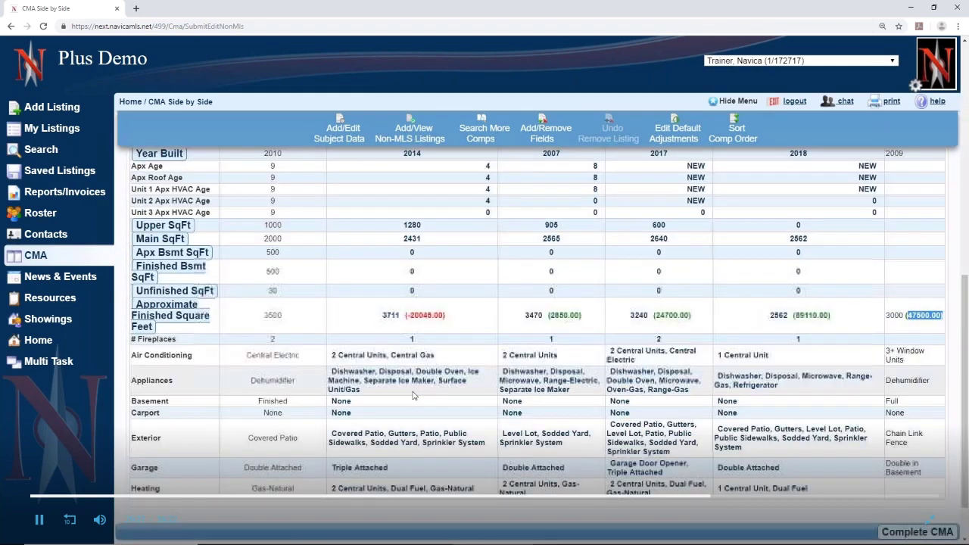
triple_click(409, 357)
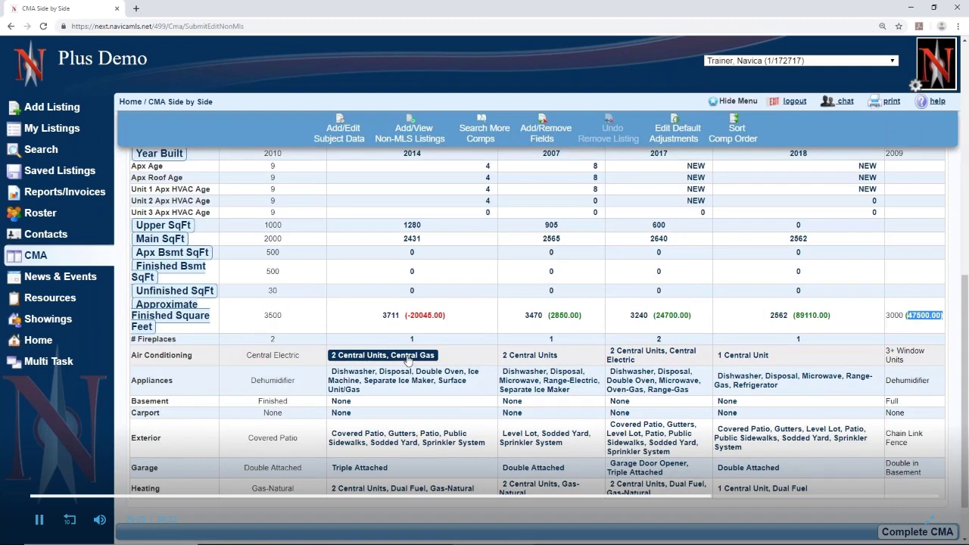
triple_click(412, 380)
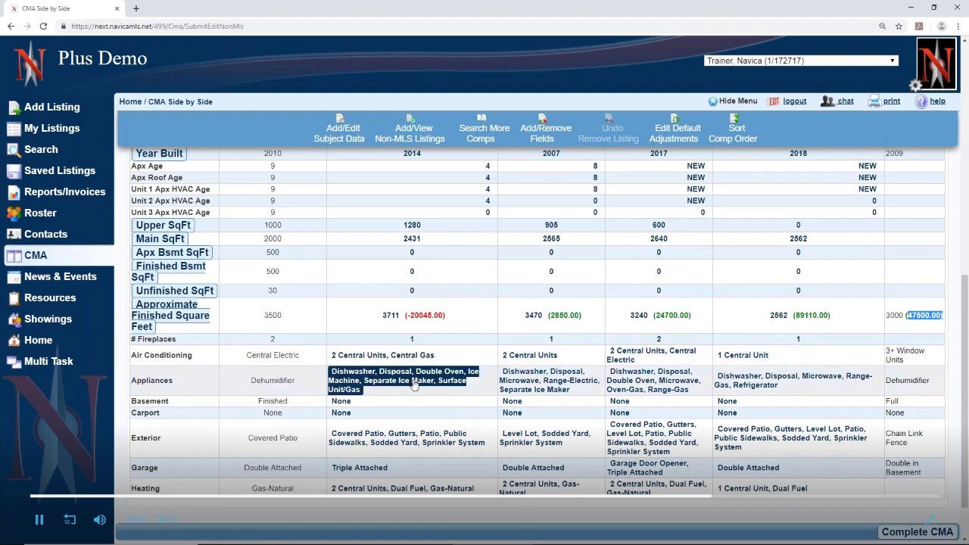
double_click(341, 401)
click(343, 402)
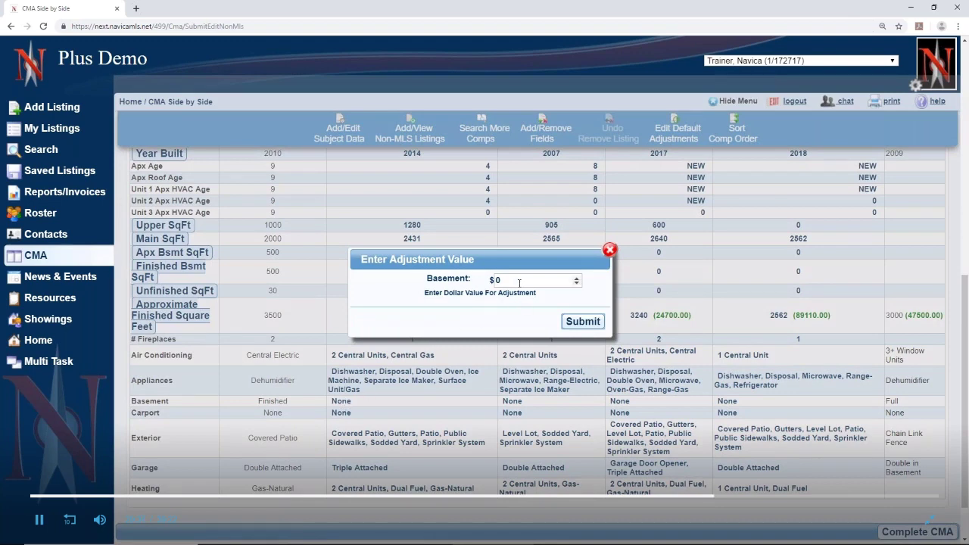
drag(514, 279, 467, 292)
text(10000)
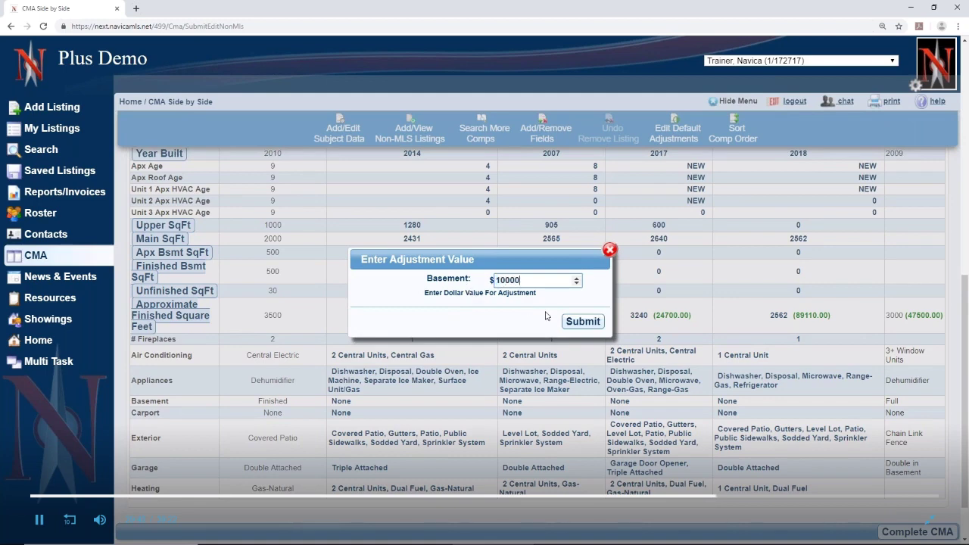
click(583, 321)
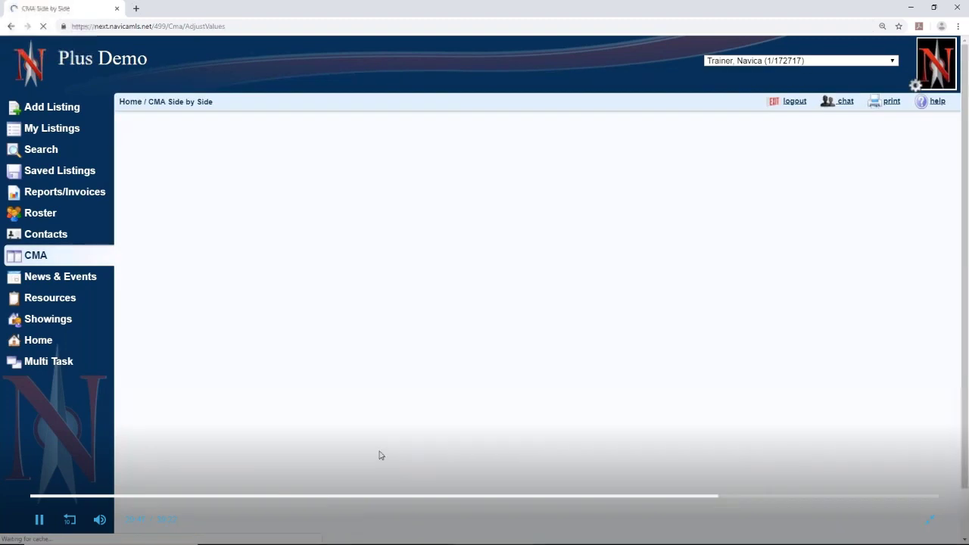
scroll(415, 444, down, 8)
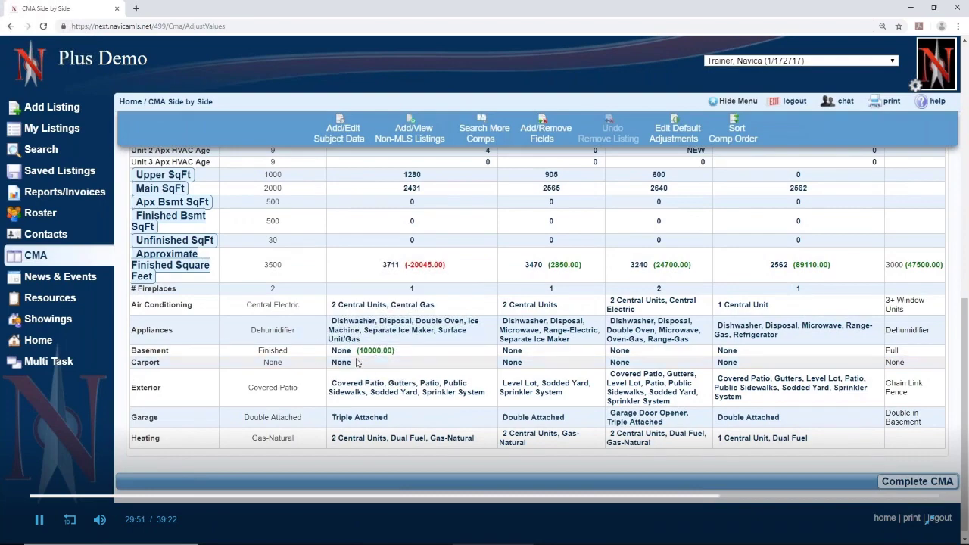
scroll(437, 361, up, 1)
scroll(437, 361, up, 7)
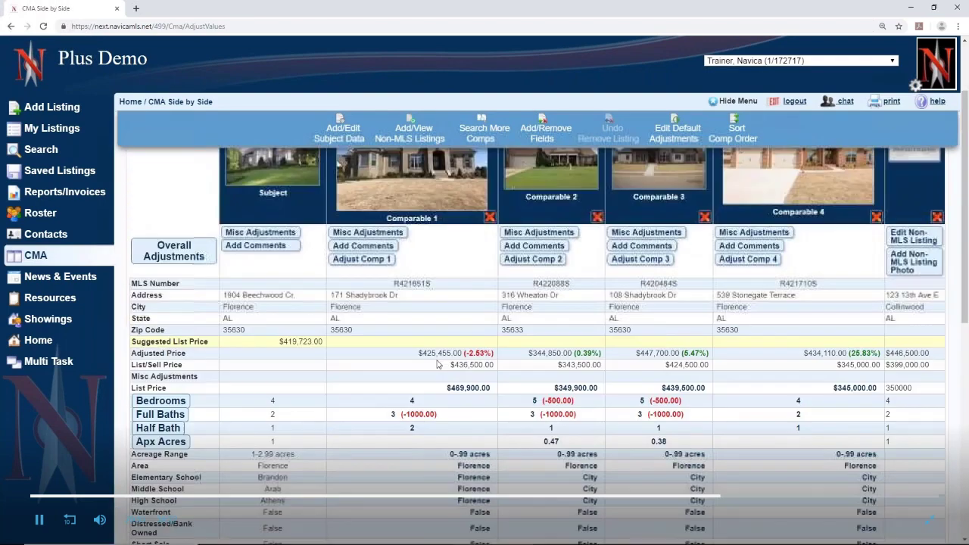
Review Comparable 1's adjustment form and close it without changes
click(364, 259)
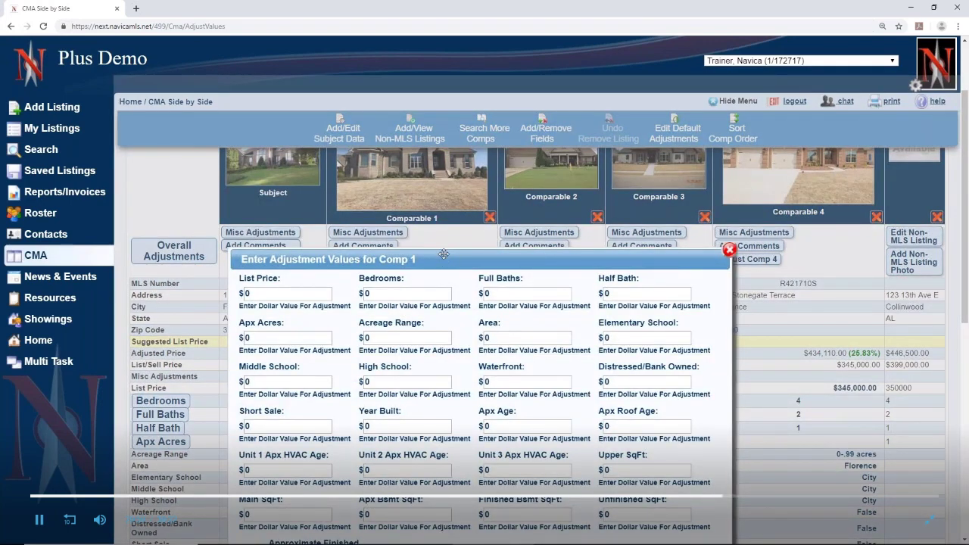
drag(444, 259, 429, 123)
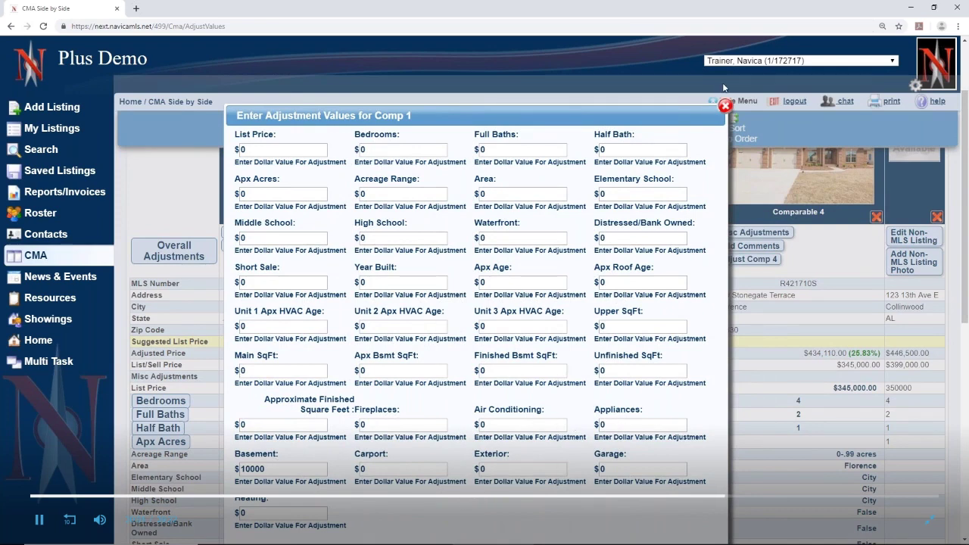
click(725, 107)
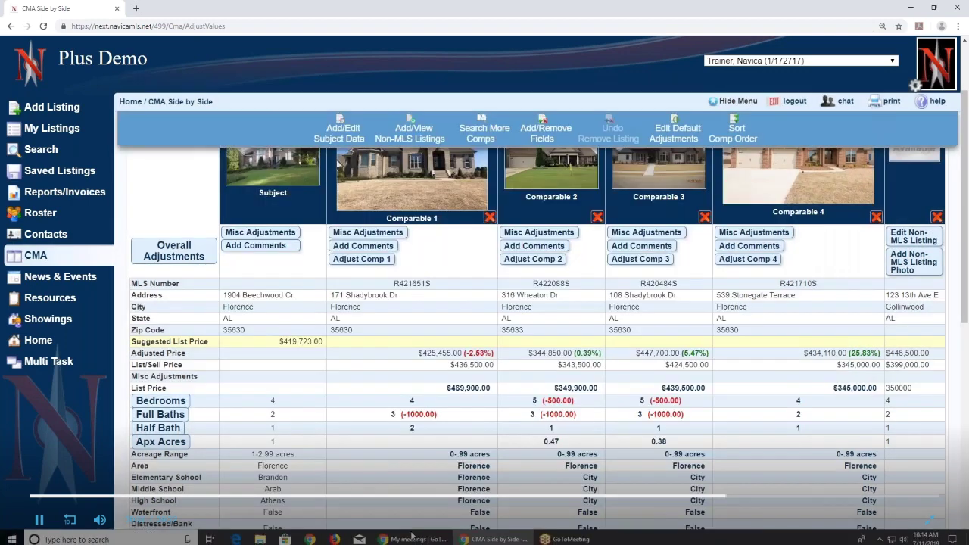
Dismiss Comparable 2's Carport adjustment unchanged, then bring up its Misc Adjustments form
scroll(272, 475, down, 5)
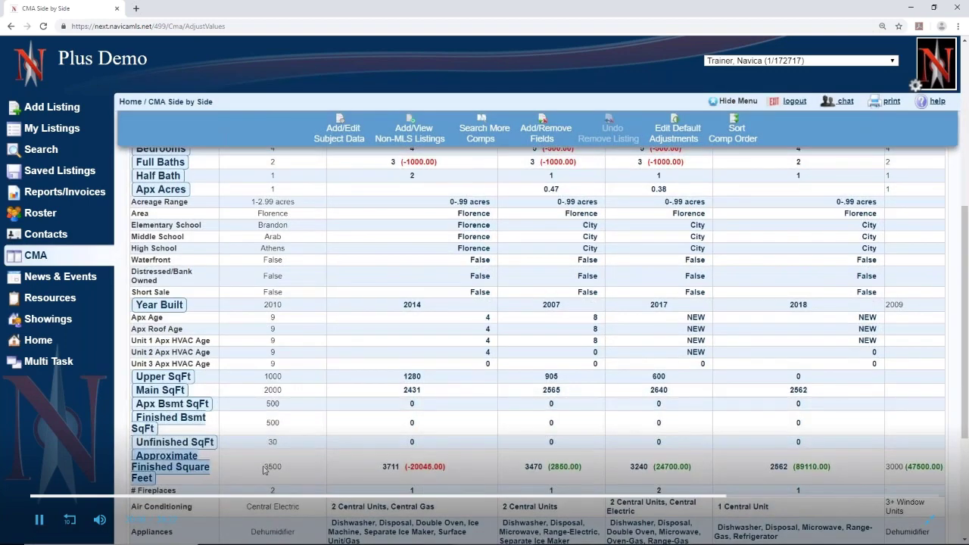
scroll(350, 478, down, 2)
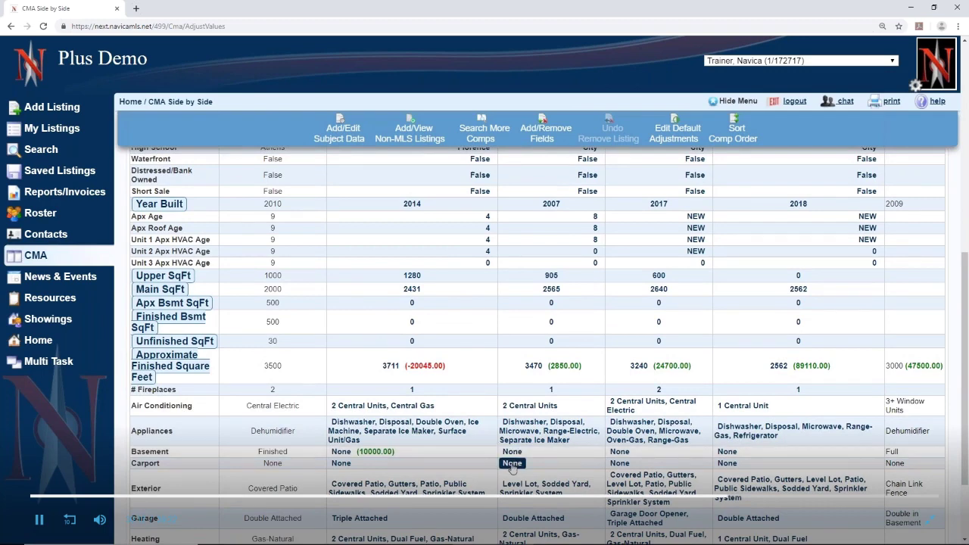
click(512, 463)
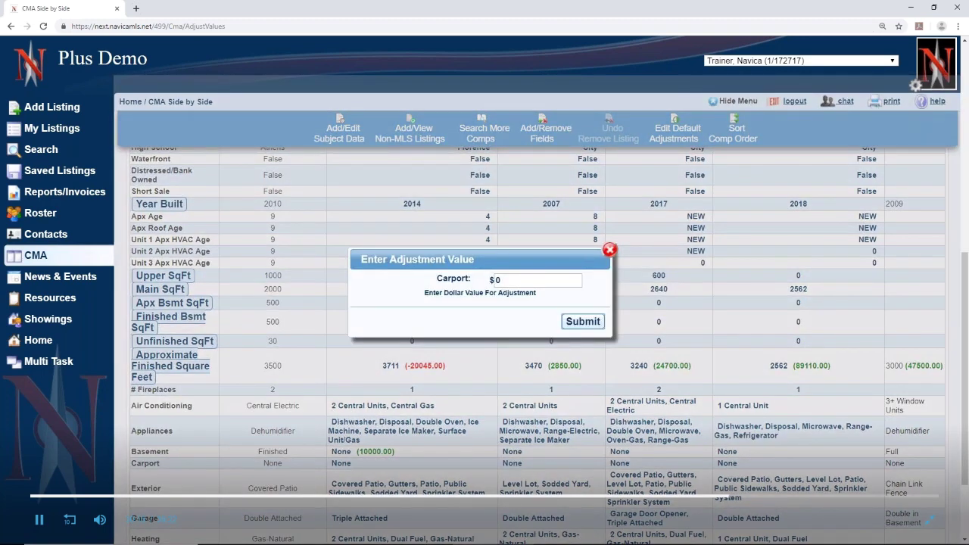
click(609, 250)
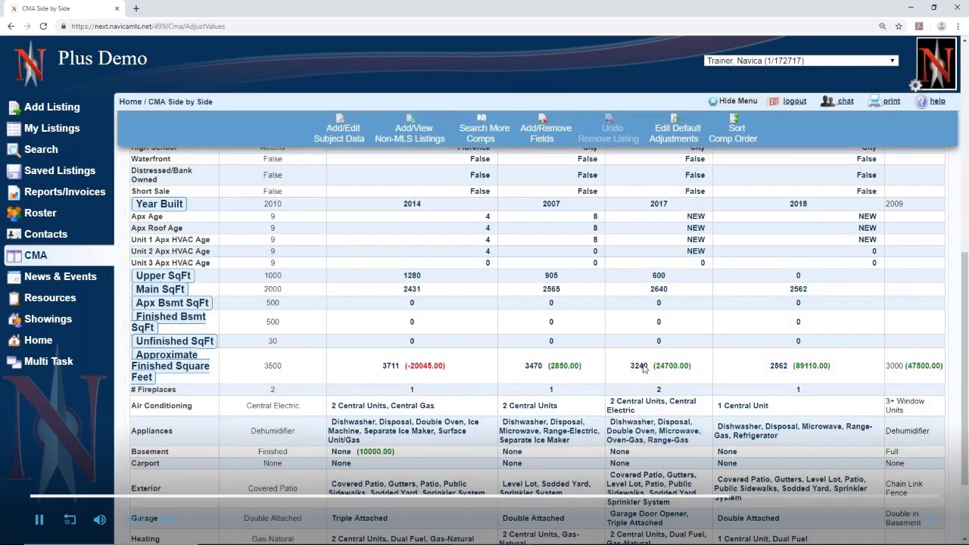
scroll(640, 407, up, 10)
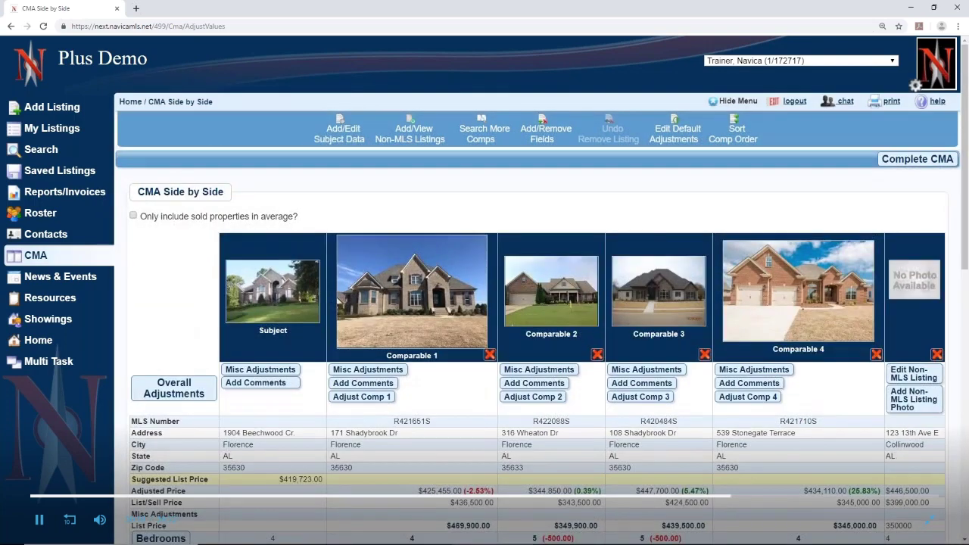
scroll(638, 409, down, 1)
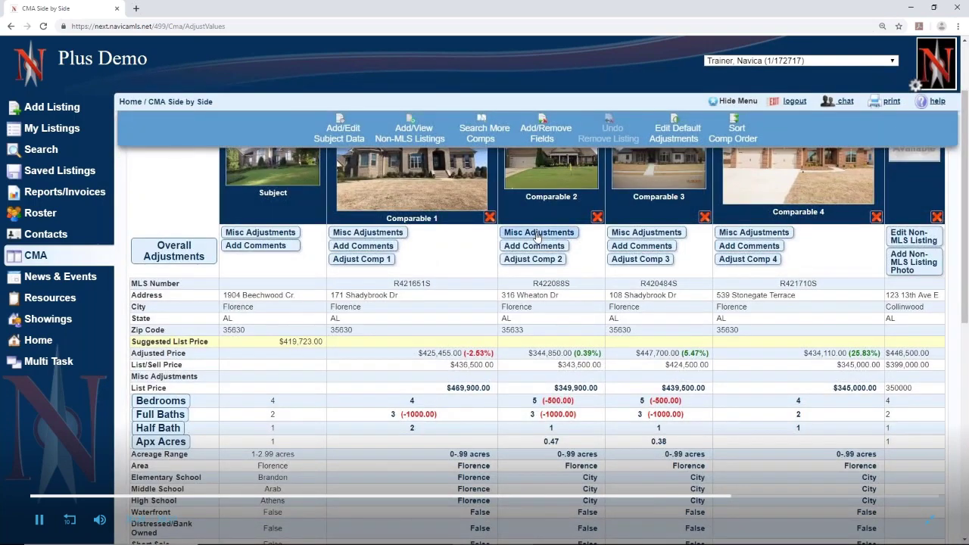
click(537, 233)
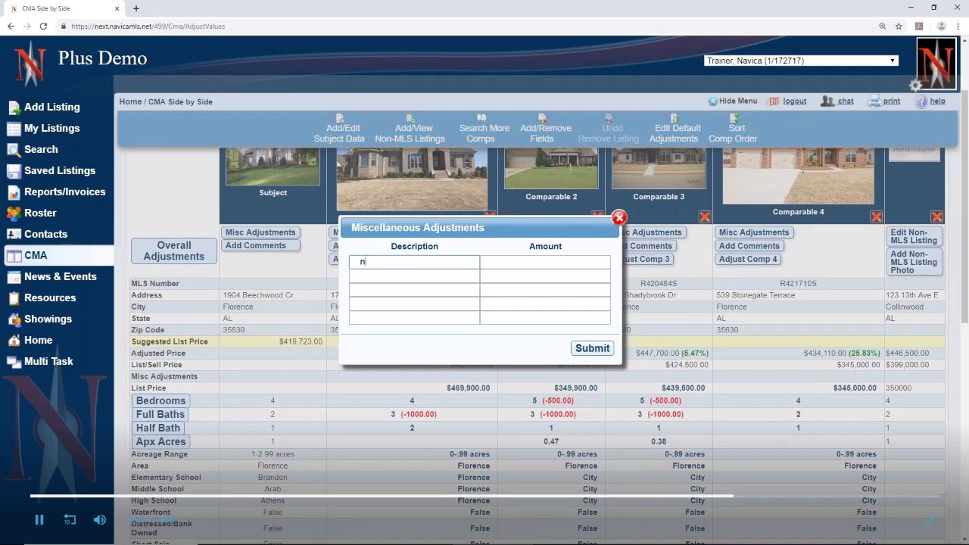
Add a 'near interstate' miscellaneous adjustment of 5000 to Comparable 2
text(near interstate)
click(527, 262)
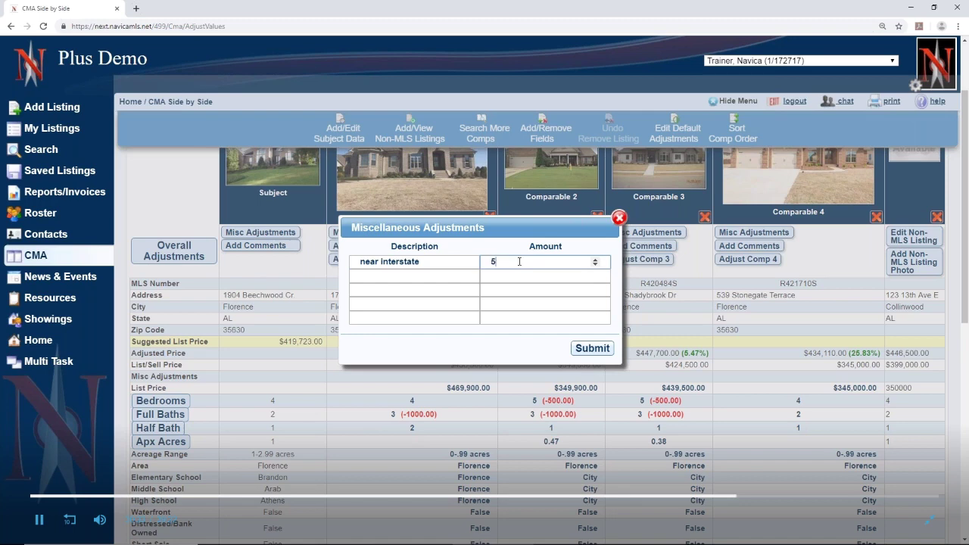
text(5000)
click(593, 349)
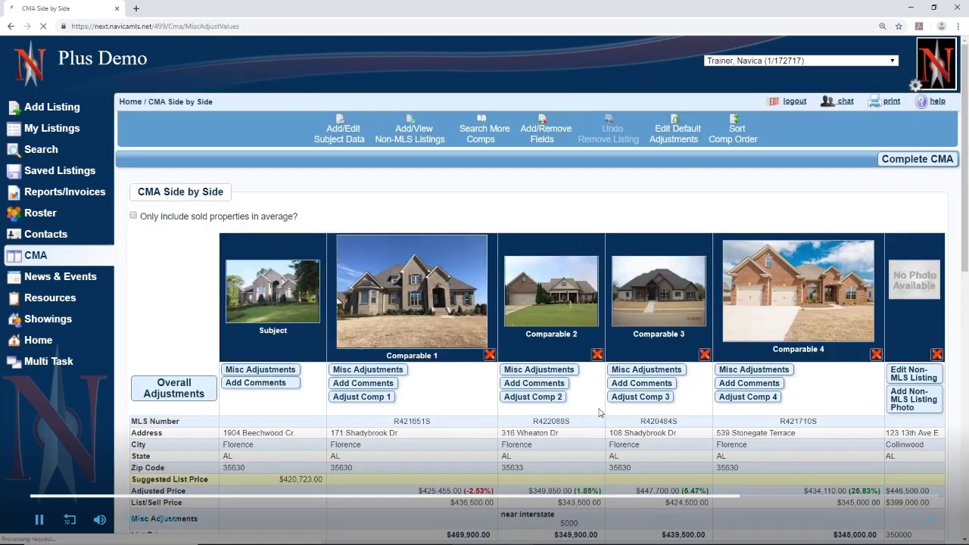
scroll(489, 328, down, 3)
drag(489, 327, 606, 345)
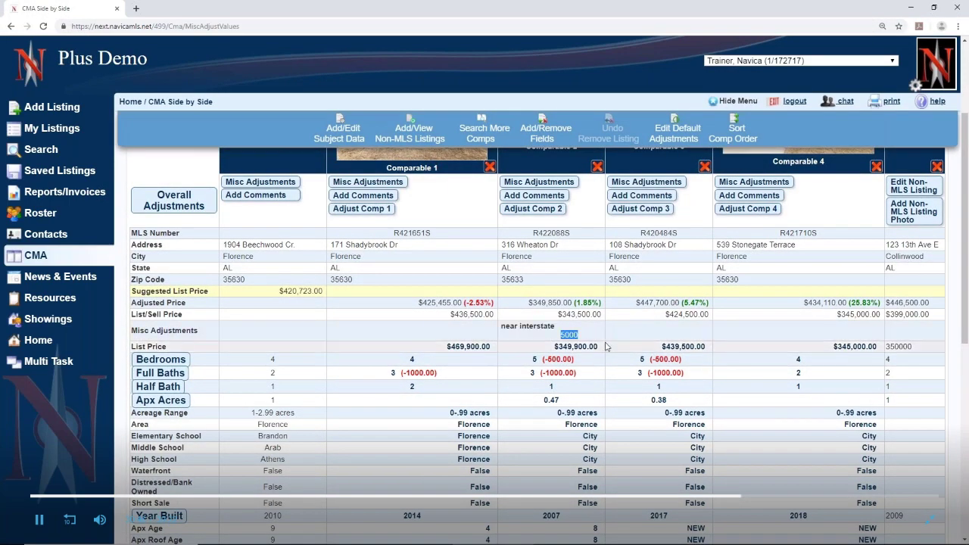
scroll(606, 346, up, 1)
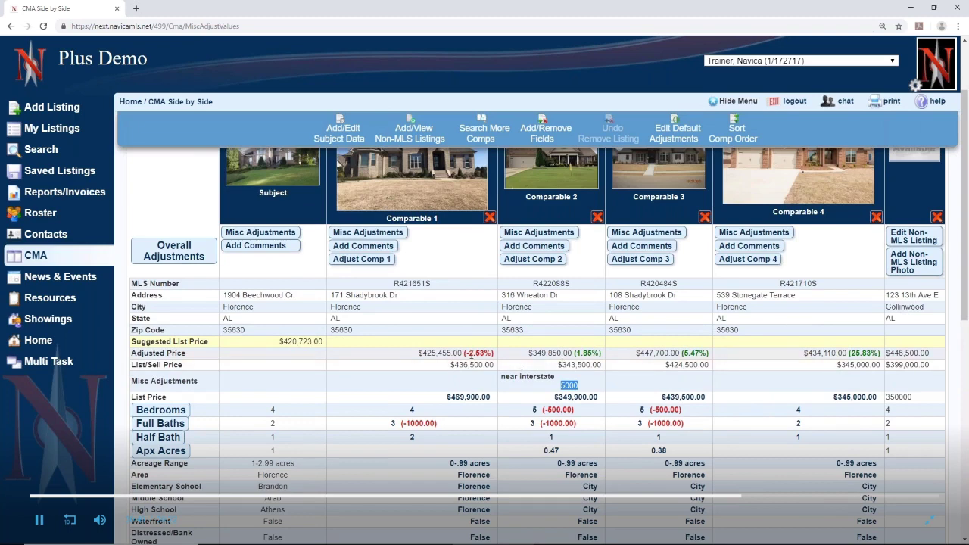
drag(420, 352, 479, 354)
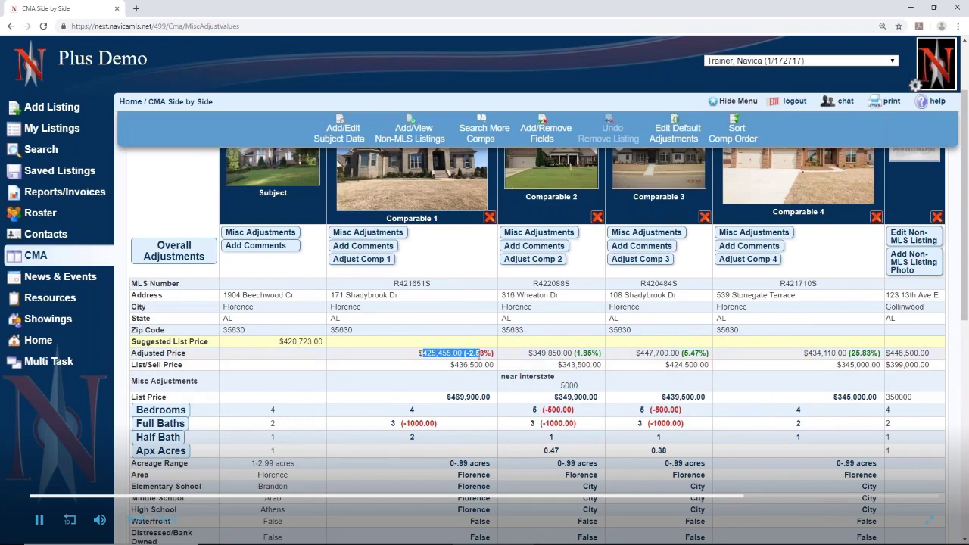
drag(282, 342, 341, 345)
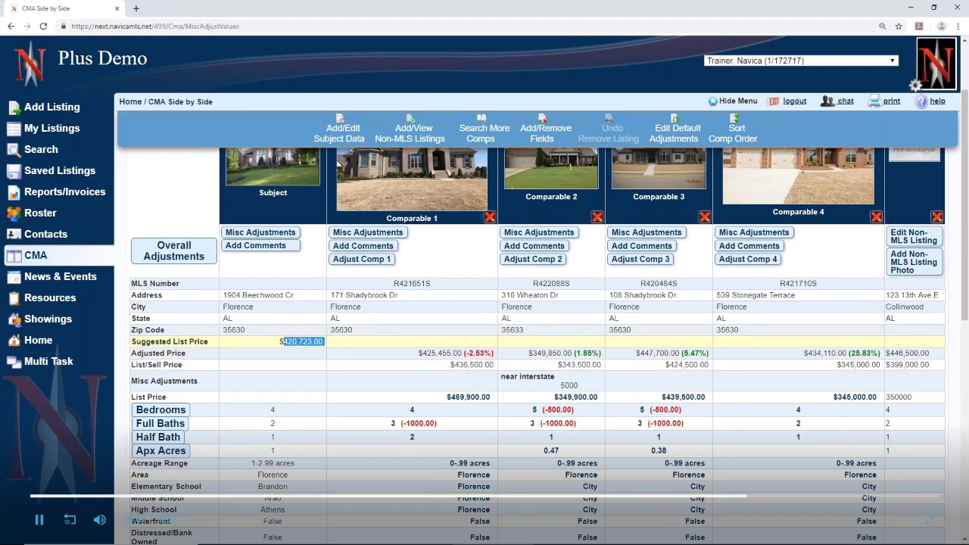
scroll(834, 357, up, 2)
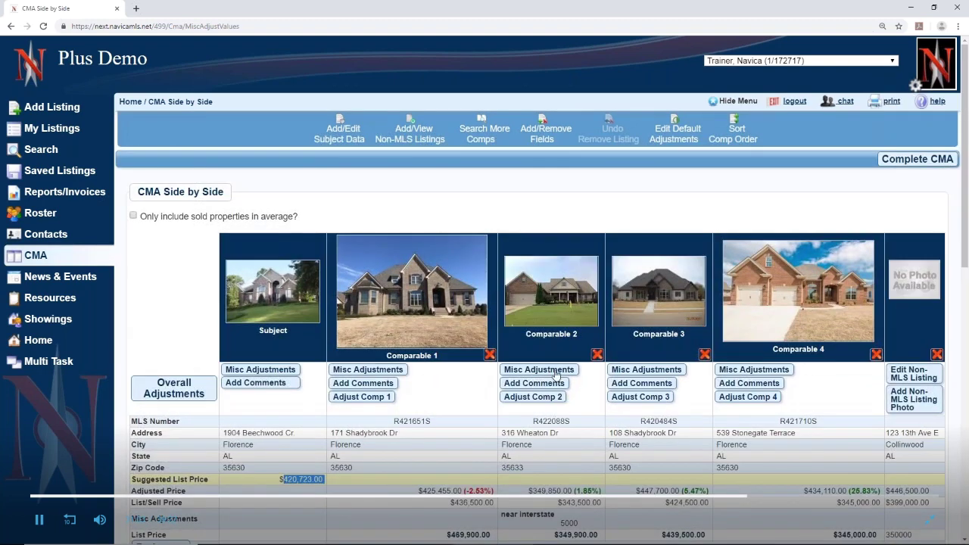
Comment on Comparable 1: 'This house sold quickly as it was priced correctly.'
click(377, 384)
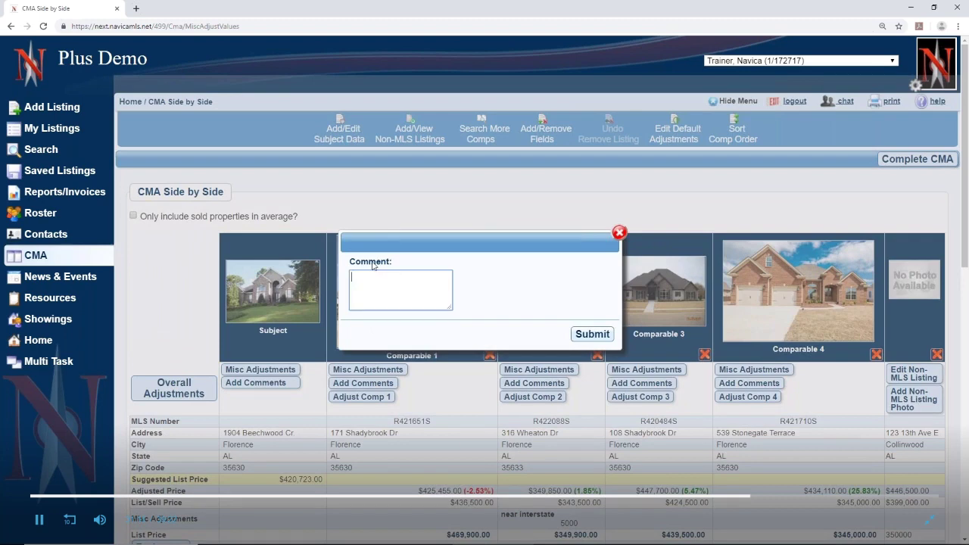
text(This house sold quickly as it was pri)
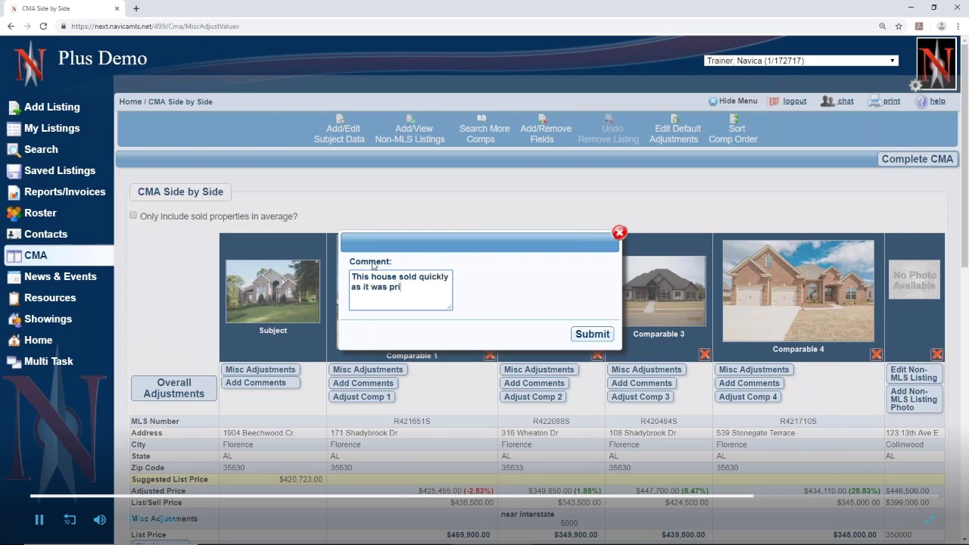
text(ced correctly.)
click(599, 335)
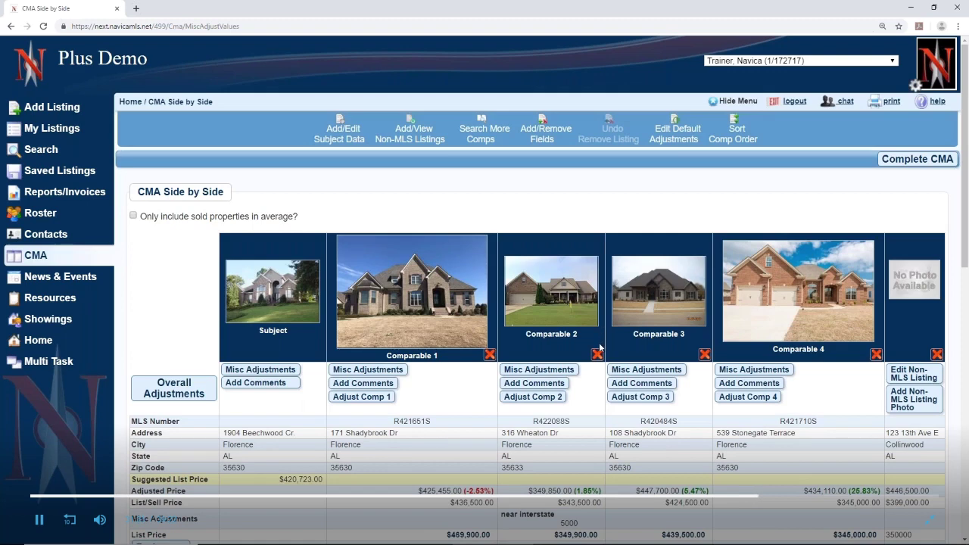
scroll(600, 348, down, 7)
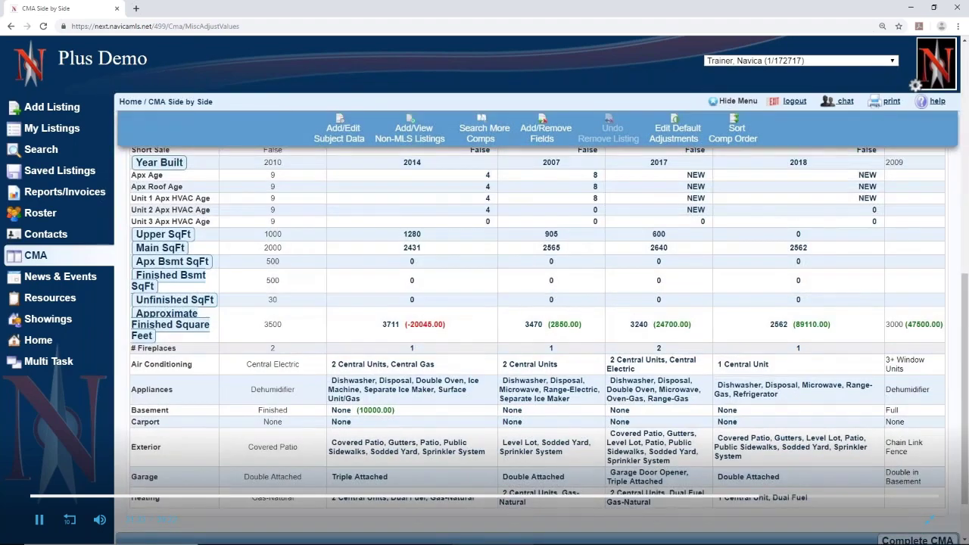
scroll(924, 116, up, 8)
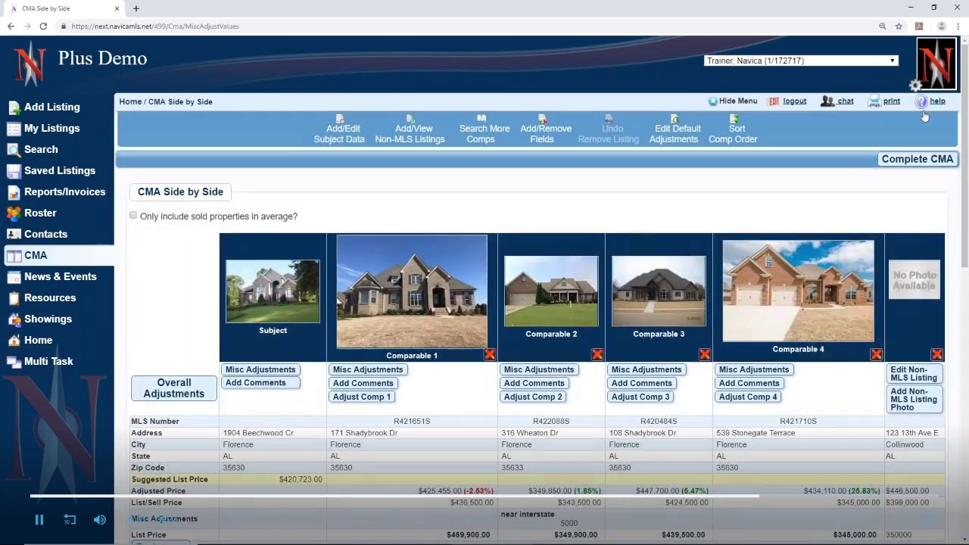
click(917, 159)
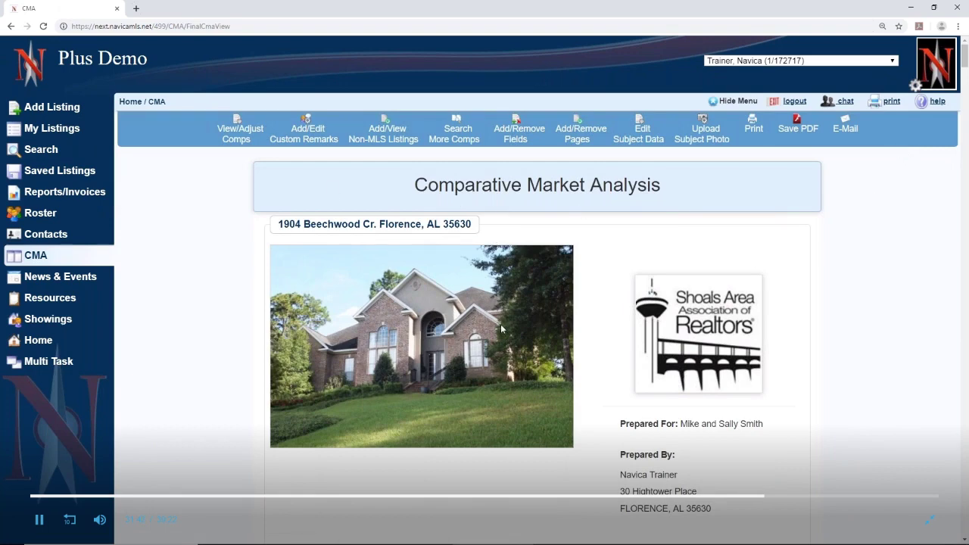
scroll(500, 324, down, 2)
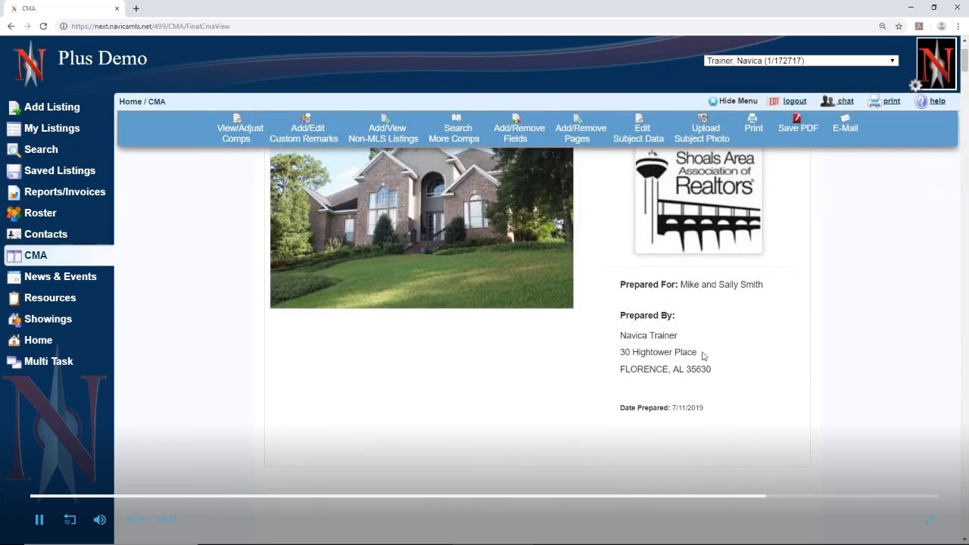
scroll(703, 355, up, 2)
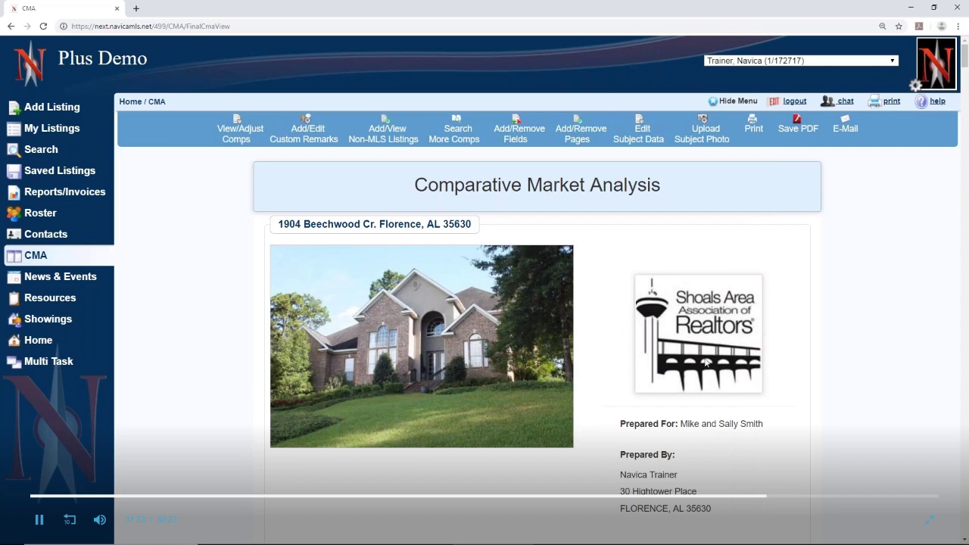
scroll(704, 330, down, 3)
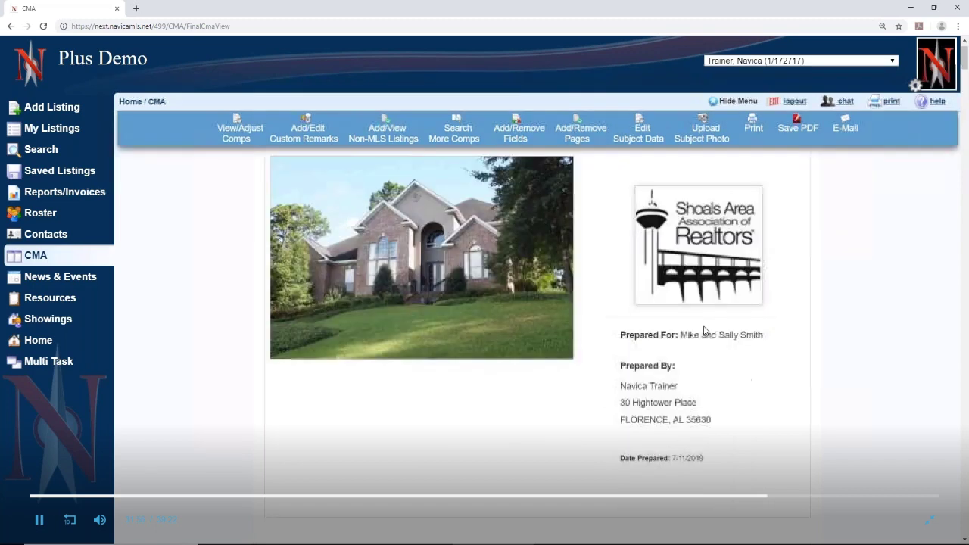
scroll(525, 306, down, 2)
scroll(526, 306, down, 2)
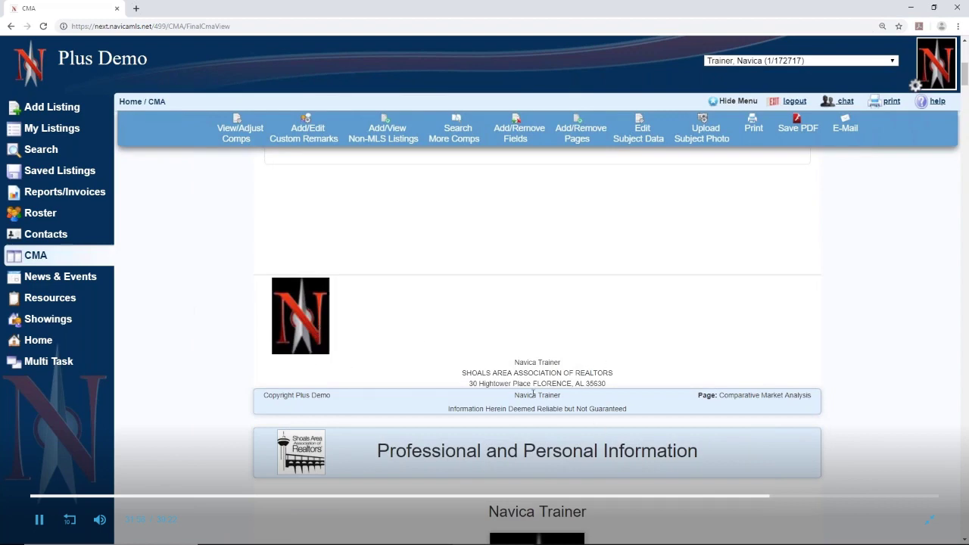
scroll(437, 409, down, 3)
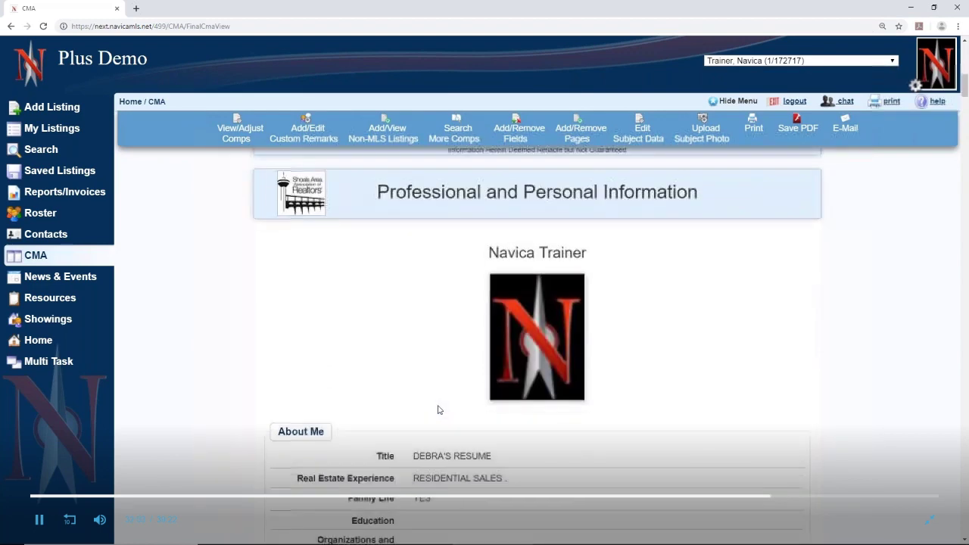
scroll(437, 409, down, 3)
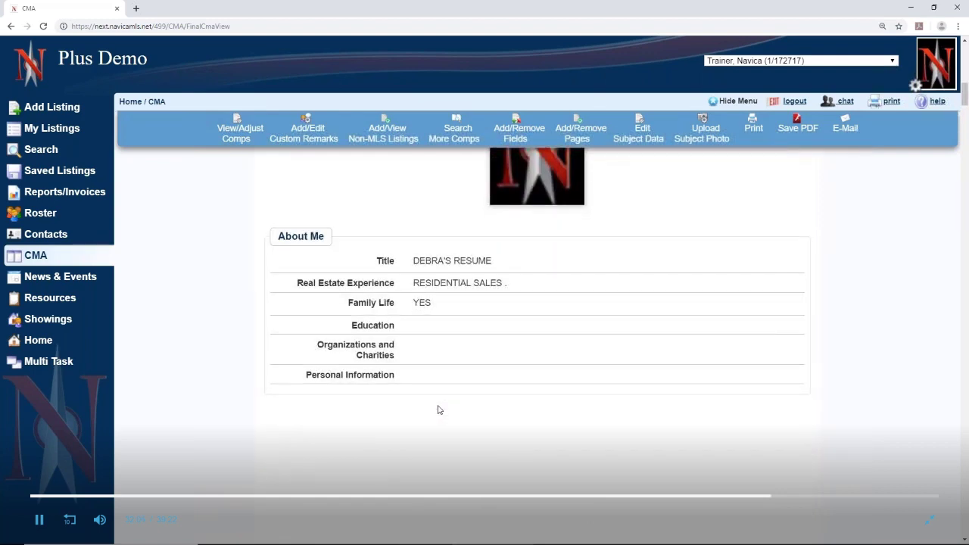
scroll(437, 410, down, 5)
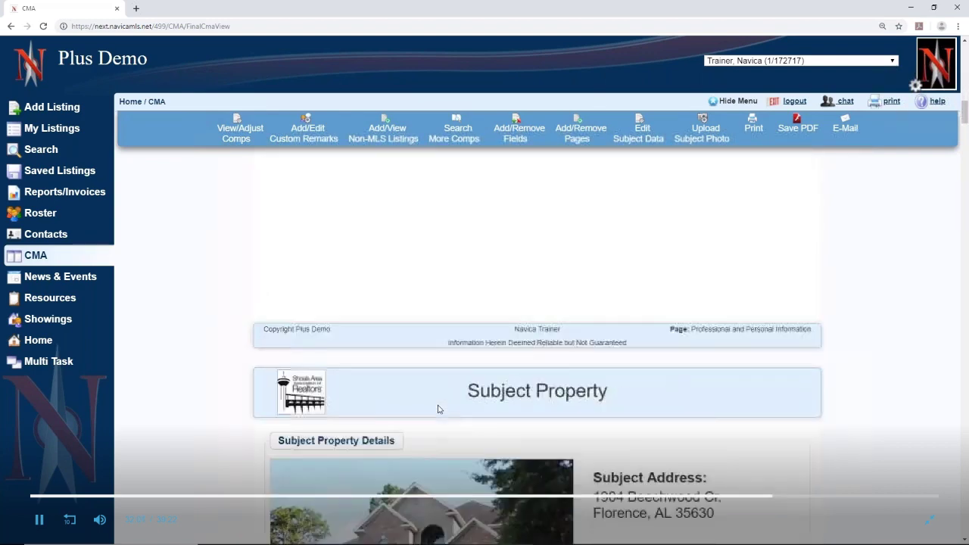
scroll(437, 410, down, 2)
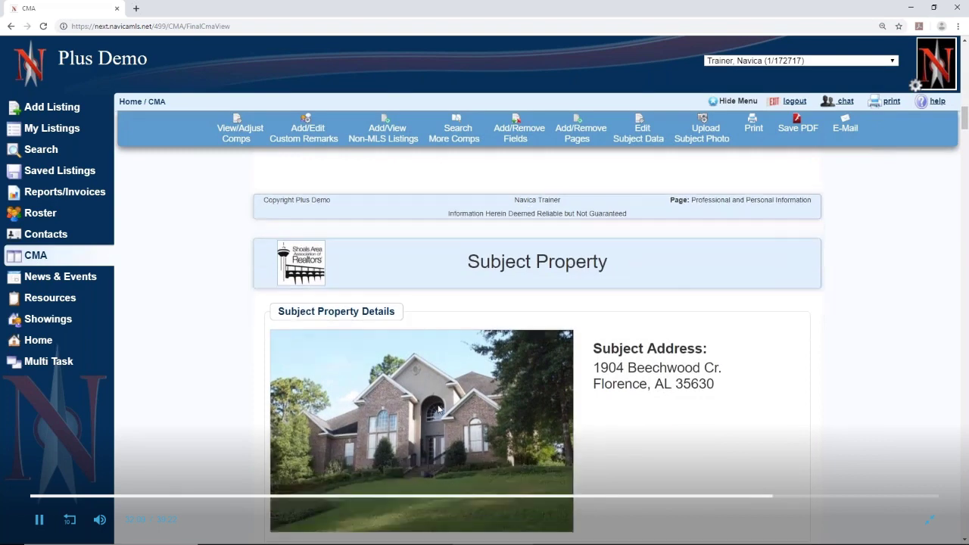
scroll(438, 409, down, 1)
scroll(432, 341, up, 1)
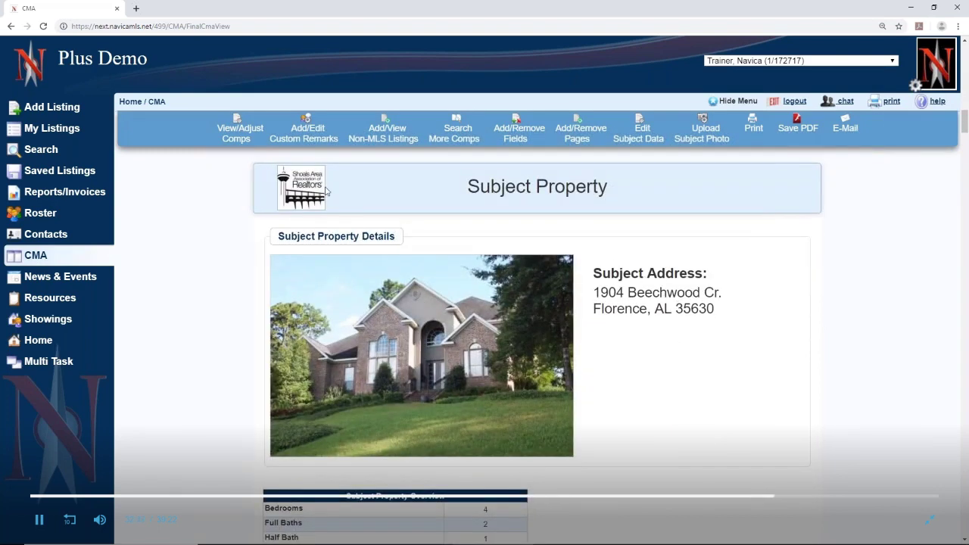
scroll(556, 365, down, 3)
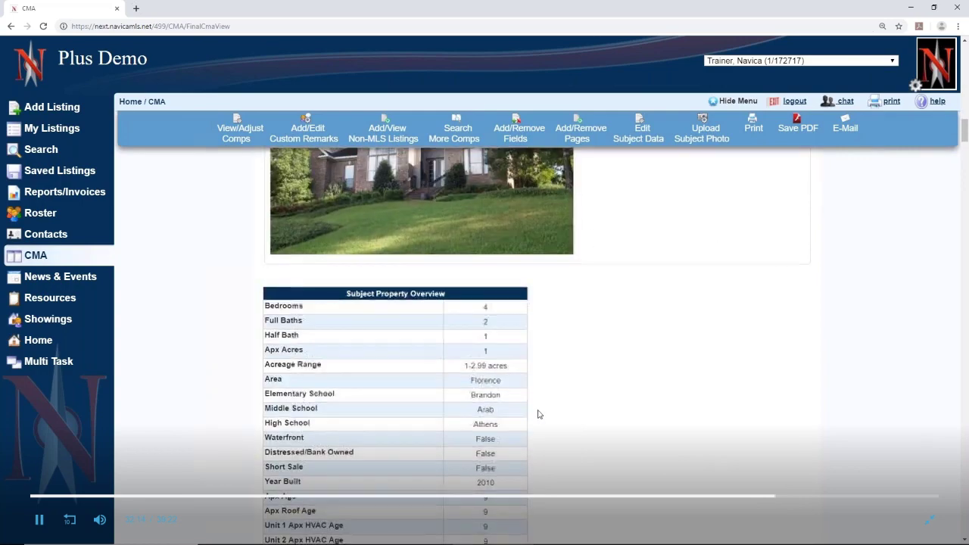
scroll(539, 409, down, 3)
scroll(539, 409, down, 4)
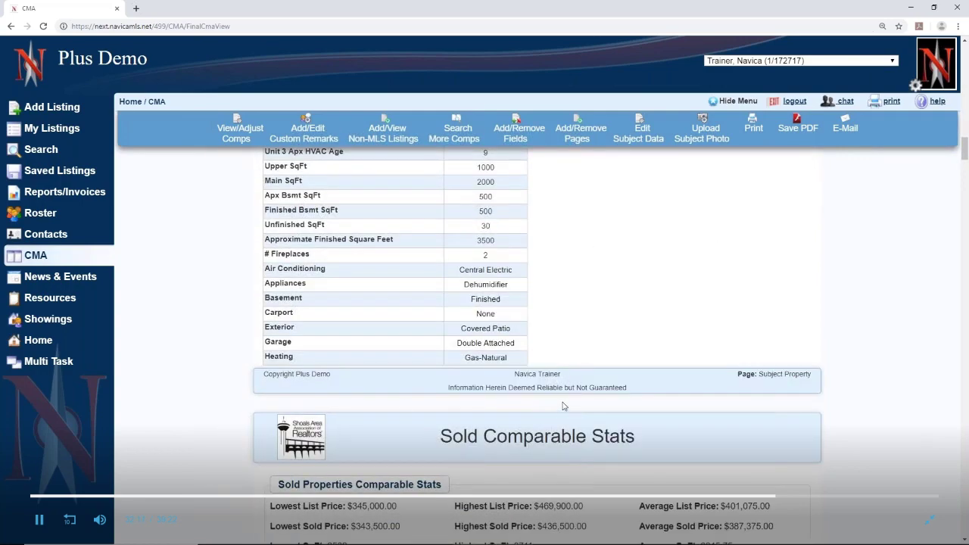
scroll(563, 409, down, 1)
scroll(563, 408, down, 2)
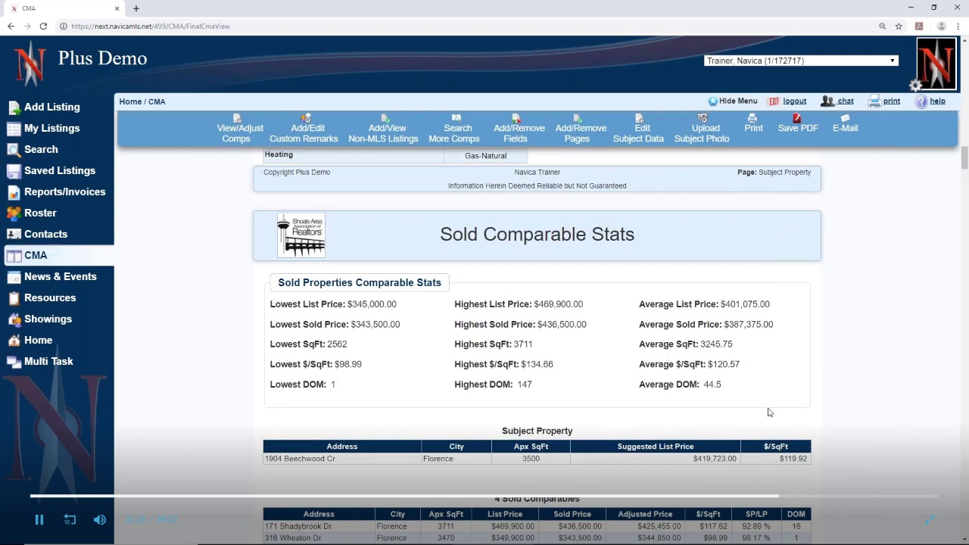
scroll(769, 412, down, 2)
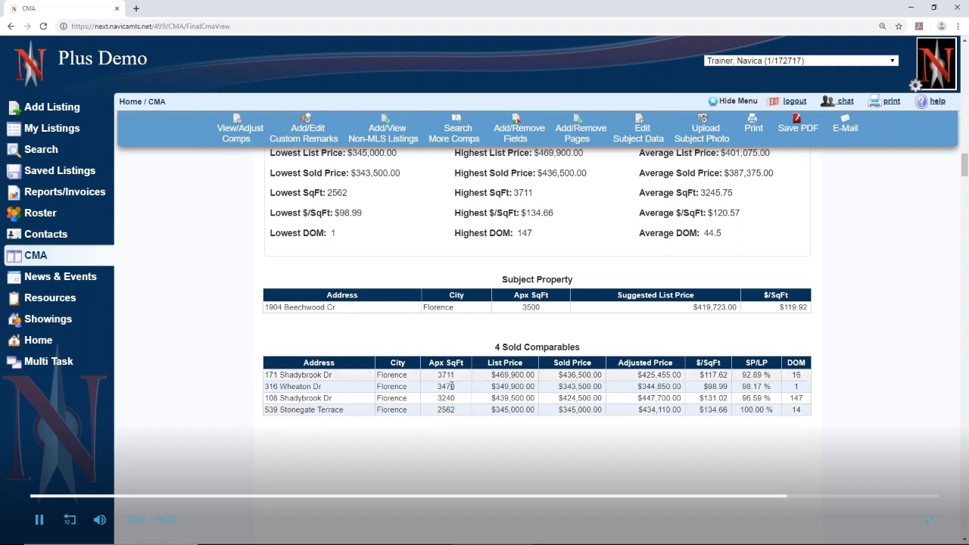
scroll(454, 368, down, 5)
scroll(454, 369, down, 3)
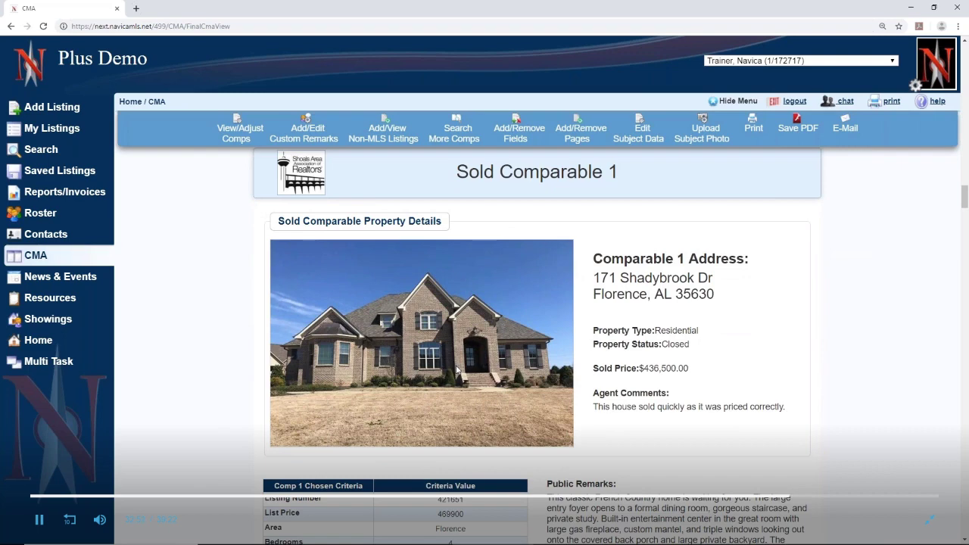
scroll(457, 370, down, 1)
drag(591, 356, 813, 359)
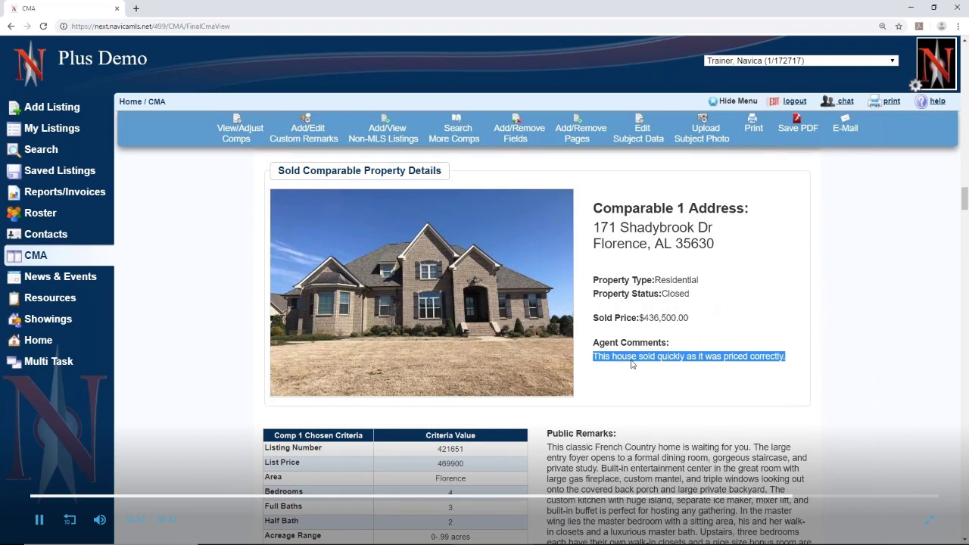
click(652, 393)
scroll(653, 394, down, 2)
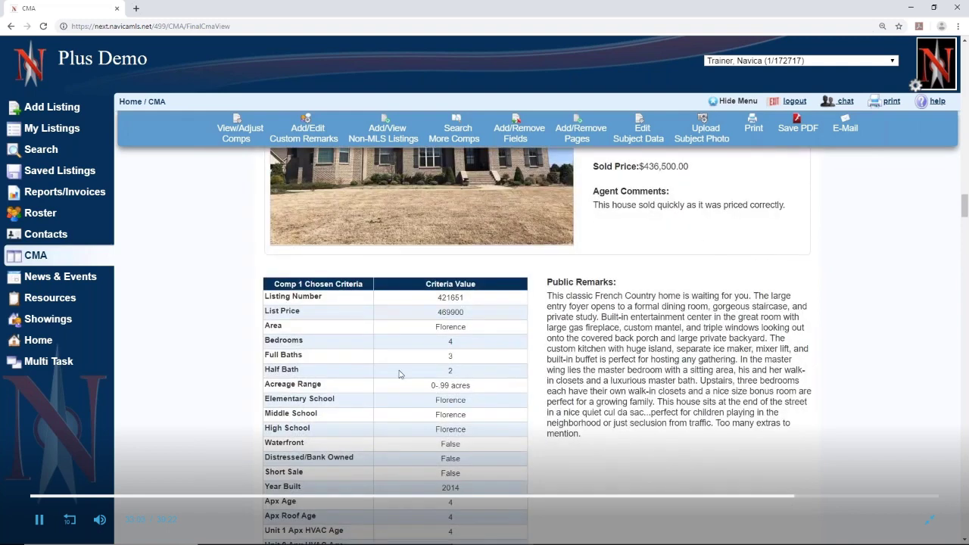
scroll(379, 469, down, 4)
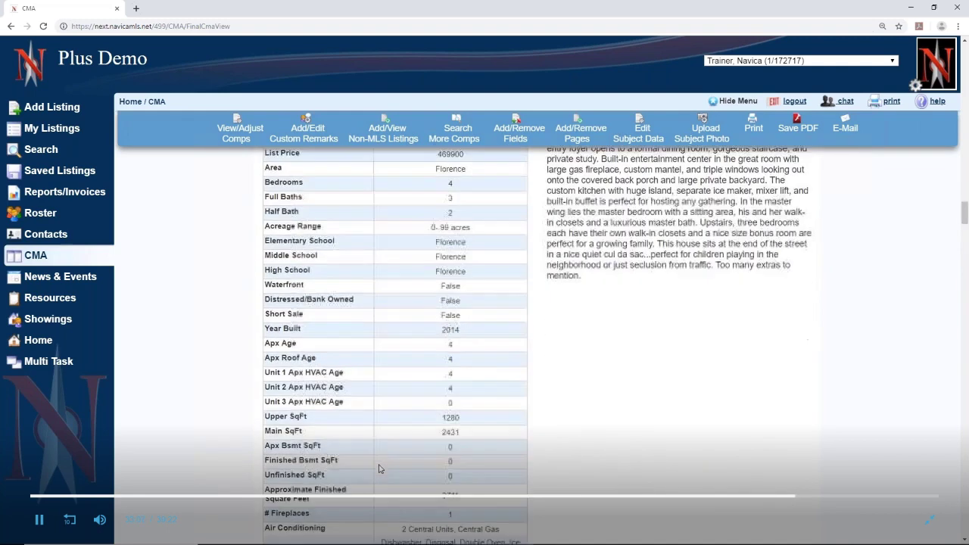
scroll(537, 341, down, 6)
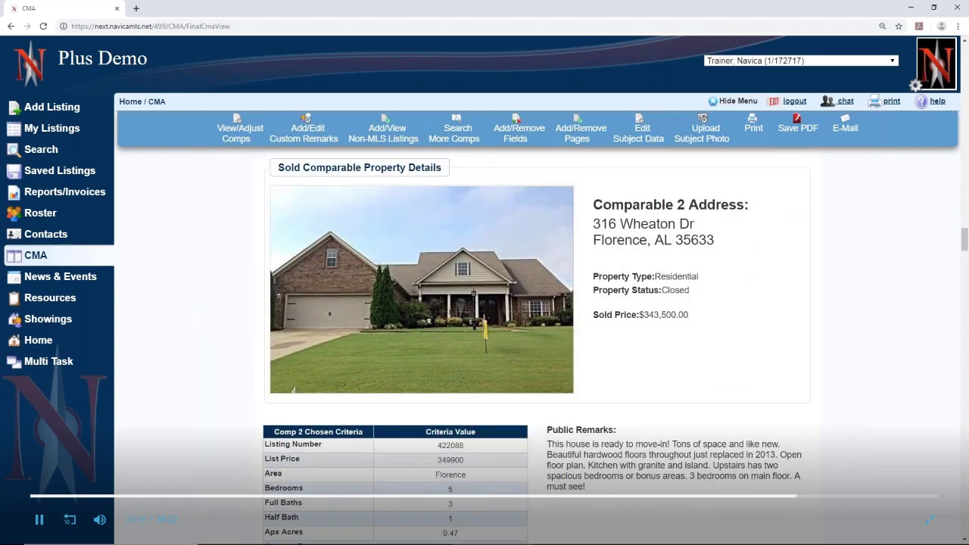
scroll(389, 464, down, 5)
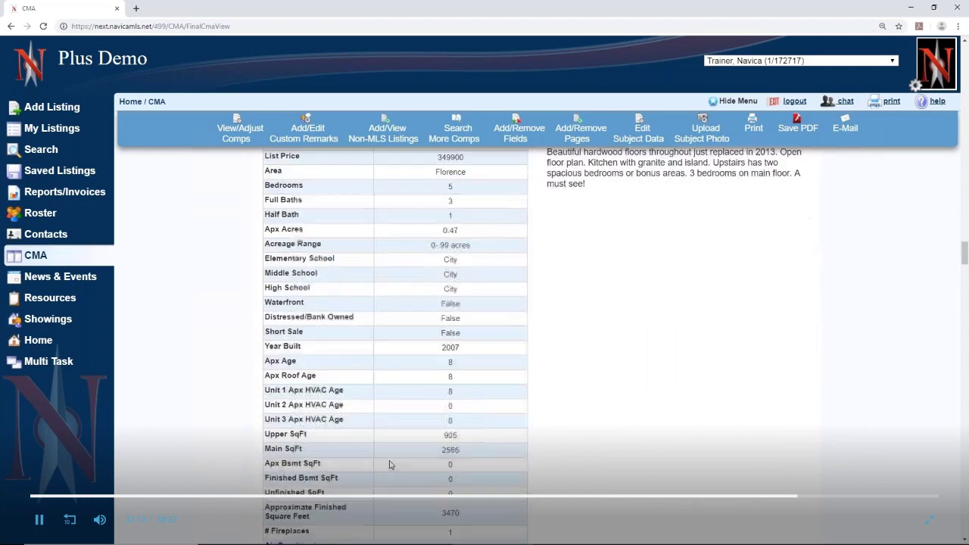
scroll(390, 464, down, 5)
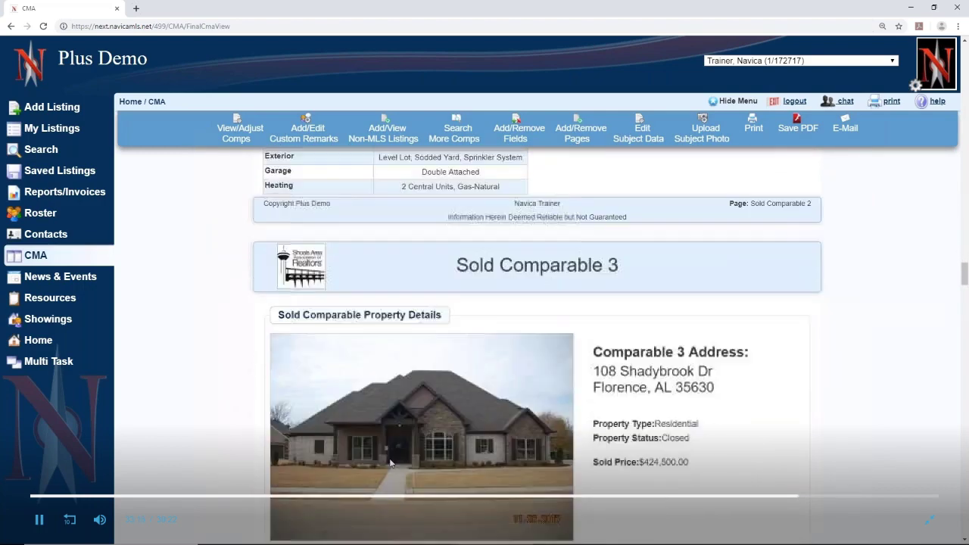
scroll(390, 462, down, 11)
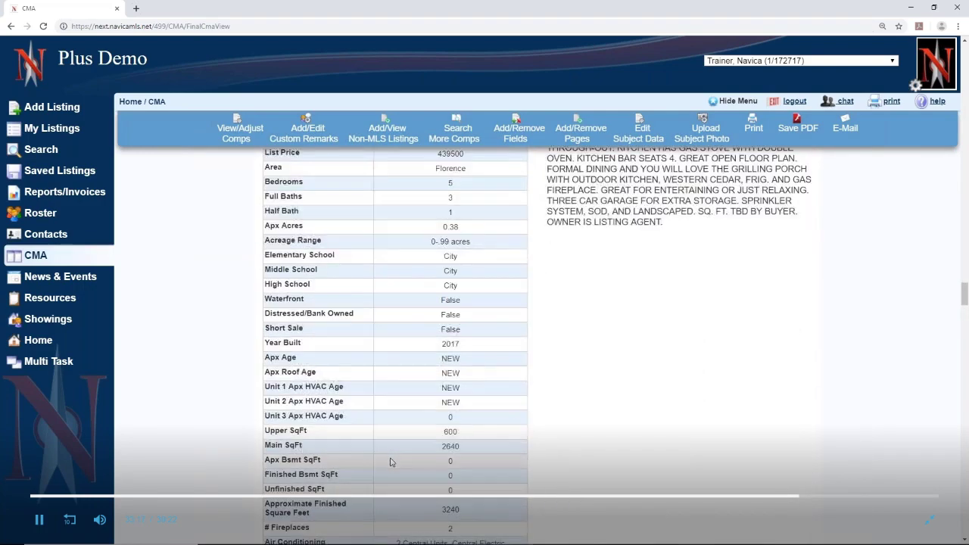
scroll(391, 459, down, 3)
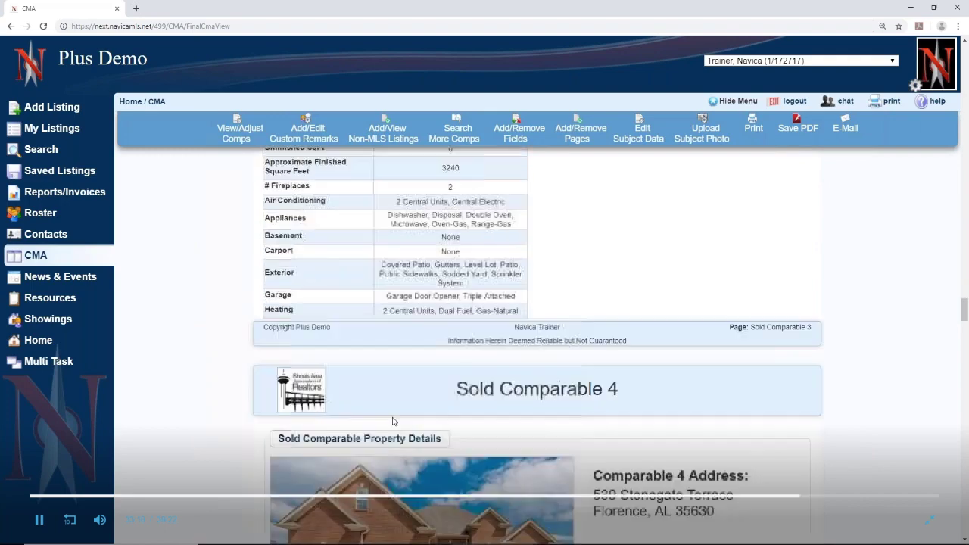
scroll(395, 412, down, 10)
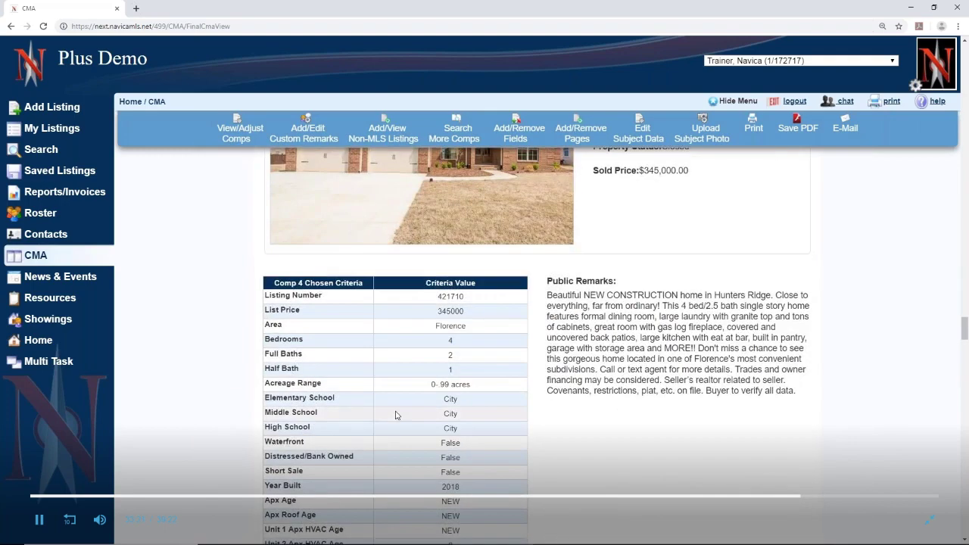
scroll(395, 415, down, 3)
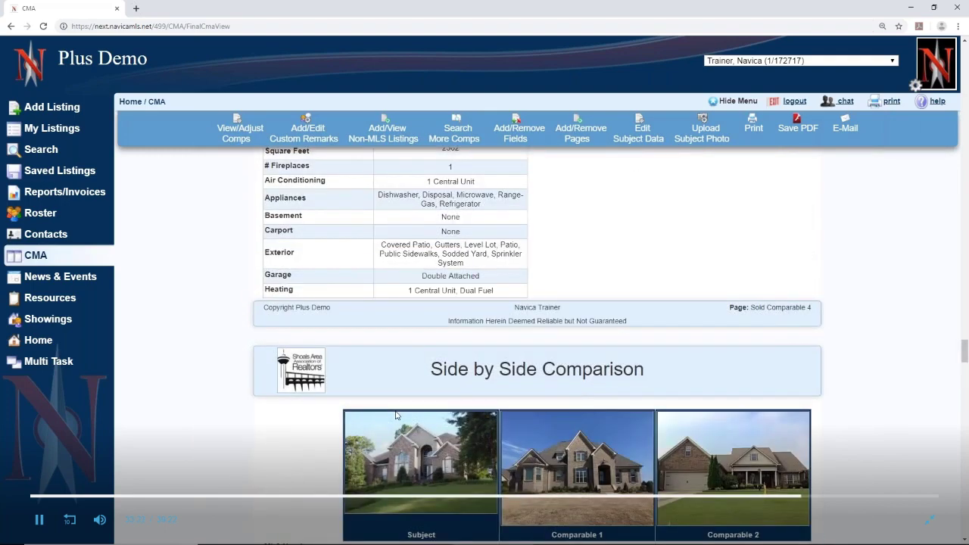
scroll(395, 415, down, 4)
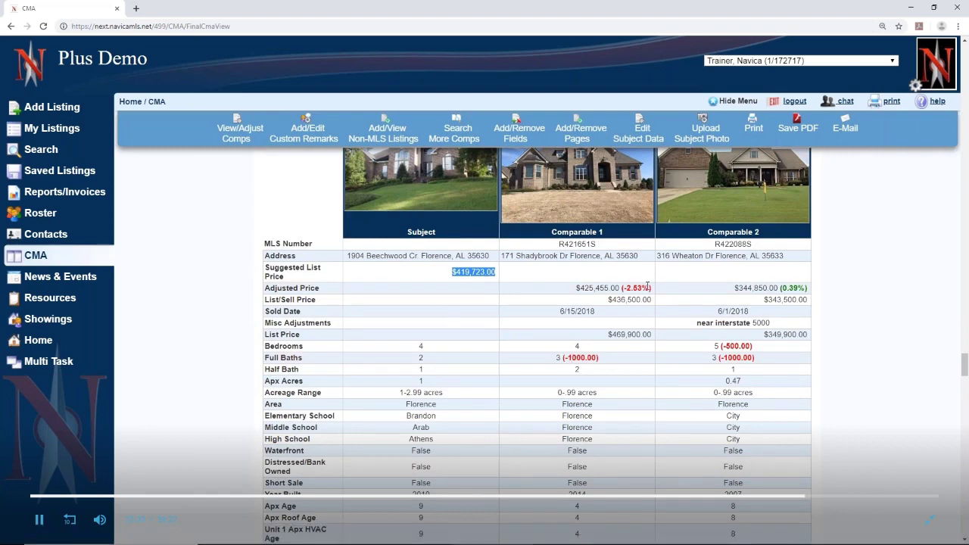
drag(624, 286, 817, 301)
click(931, 393)
scroll(875, 384, down, 3)
scroll(874, 384, down, 8)
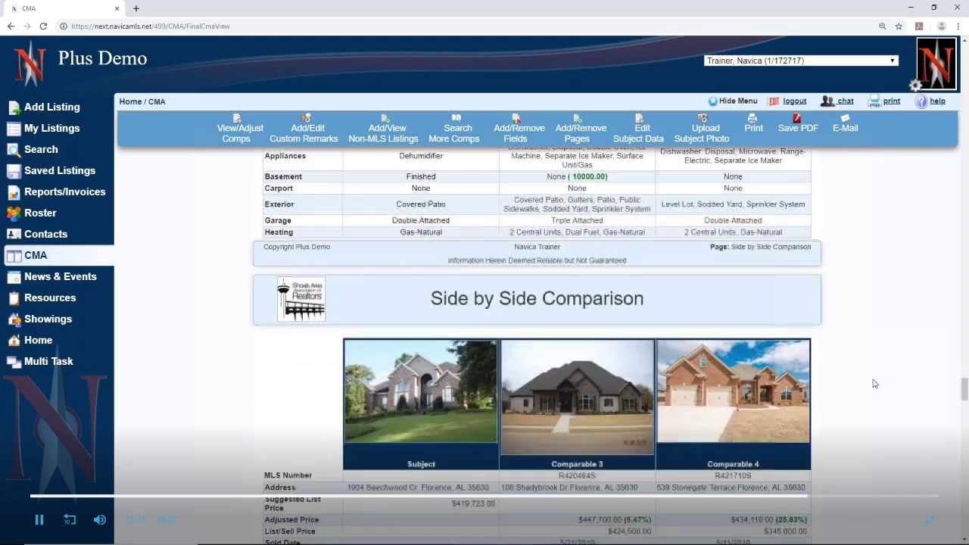
scroll(874, 384, down, 7)
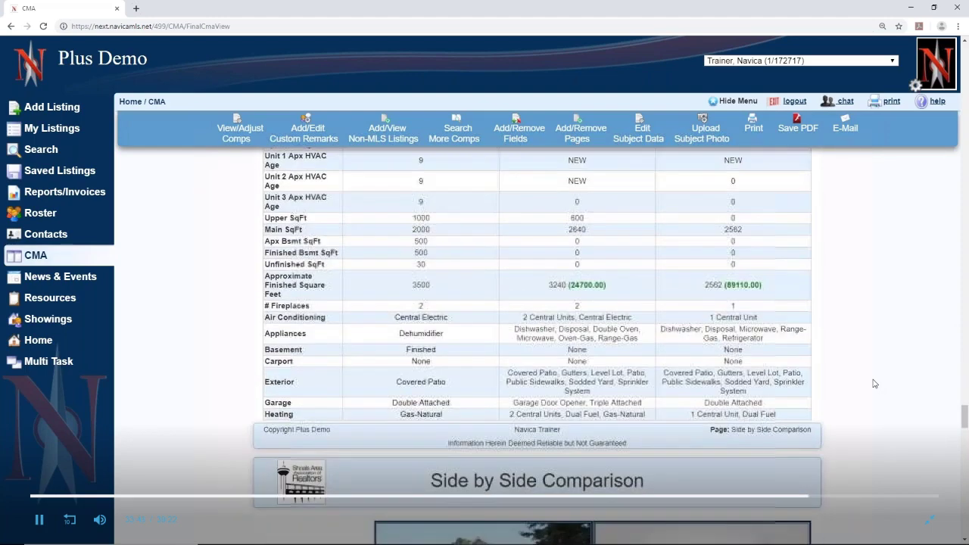
scroll(874, 384, down, 4)
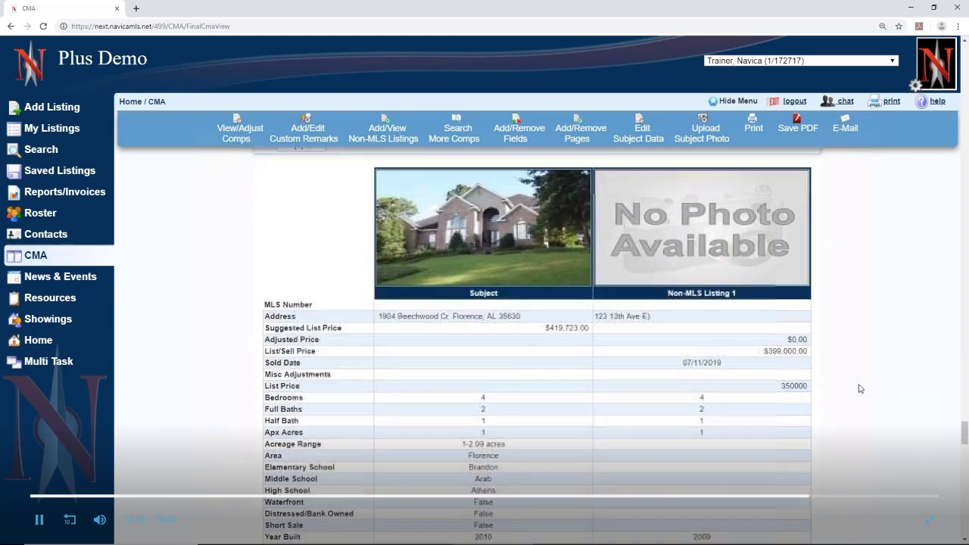
scroll(860, 388, down, 6)
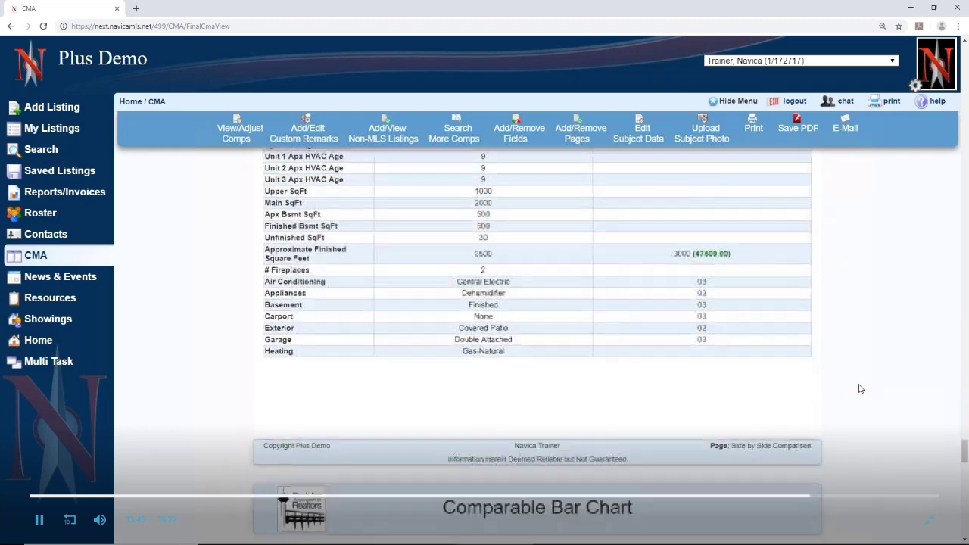
scroll(860, 388, down, 8)
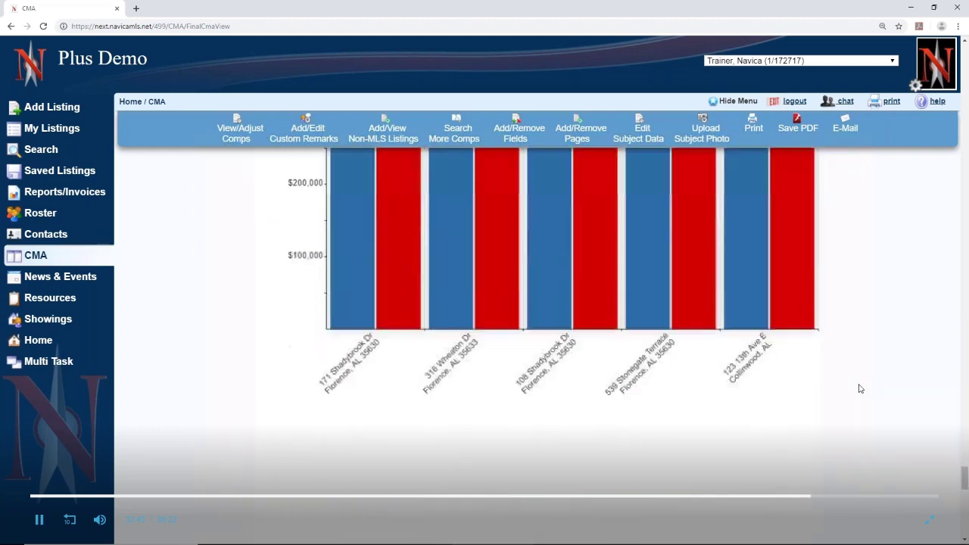
scroll(860, 389, down, 3)
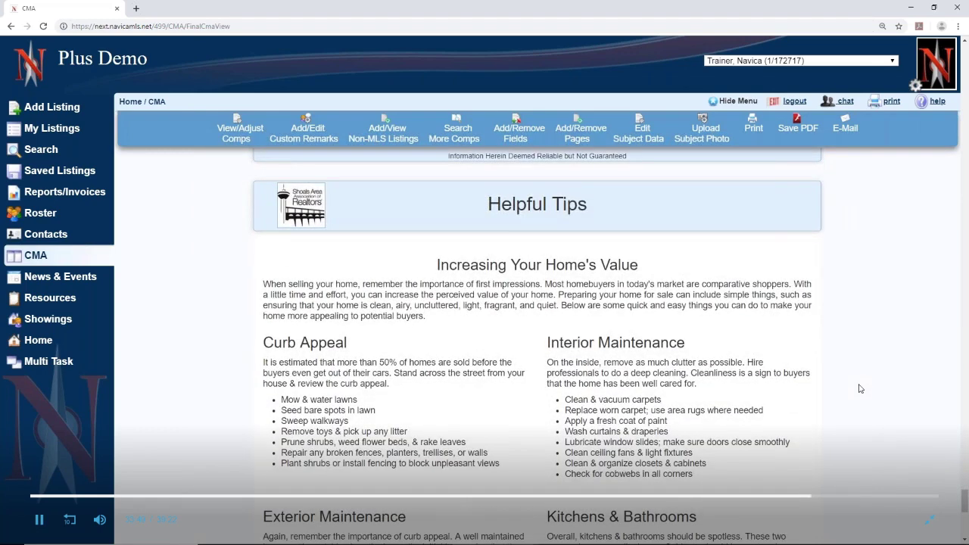
scroll(860, 388, down, 1)
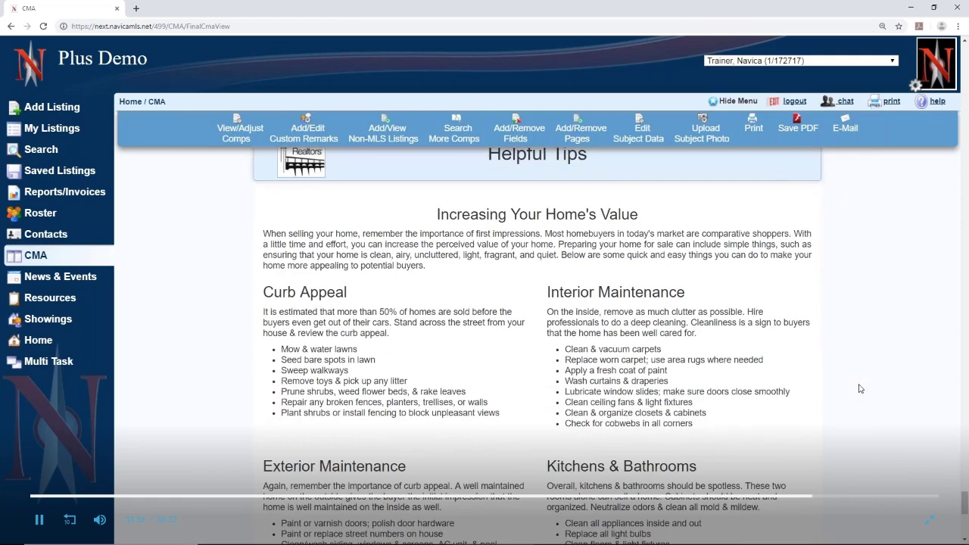
scroll(860, 389, down, 6)
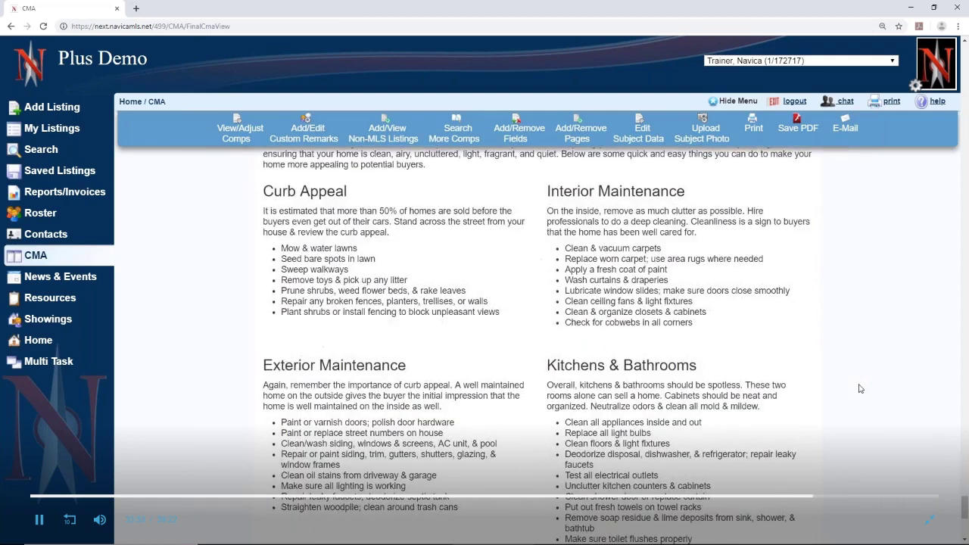
scroll(860, 388, up, 15)
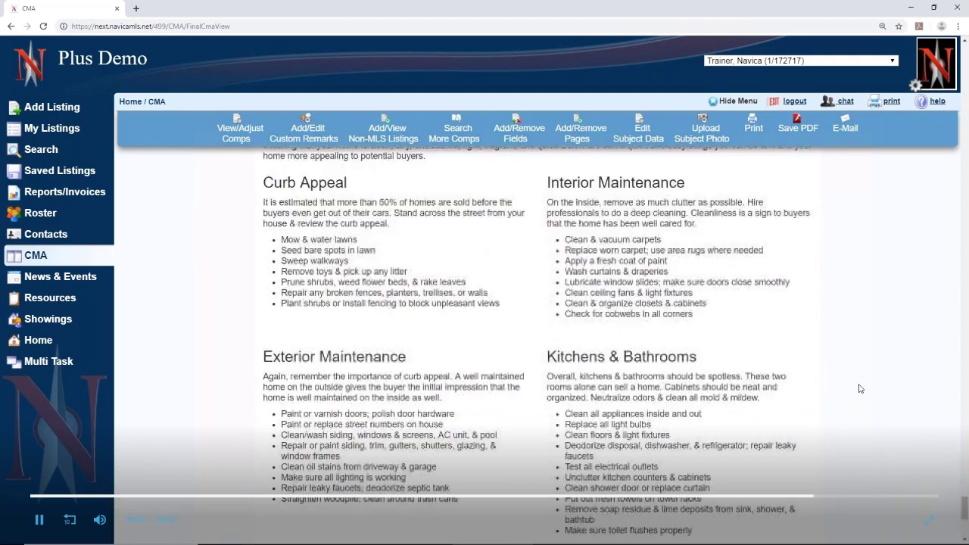
scroll(860, 389, up, 12)
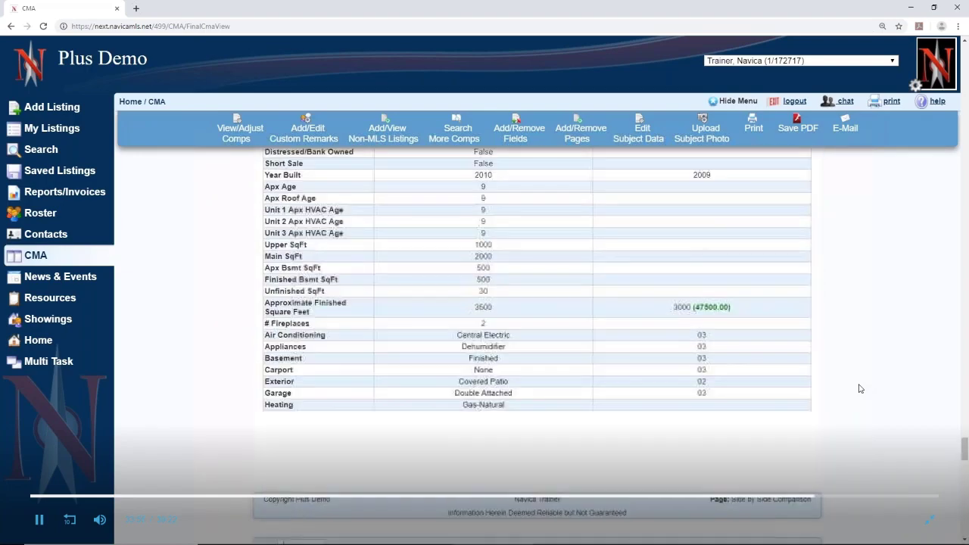
scroll(860, 388, up, 15)
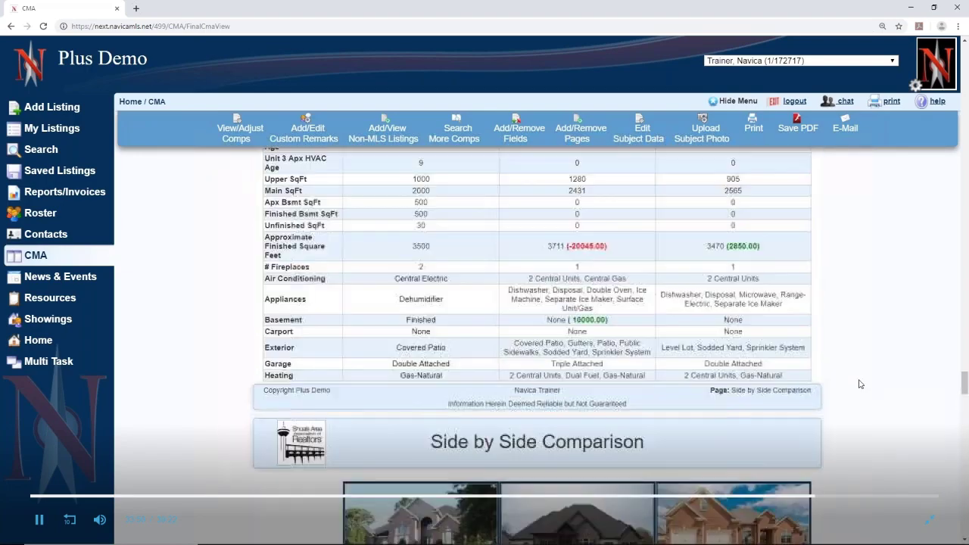
scroll(857, 368, up, 10)
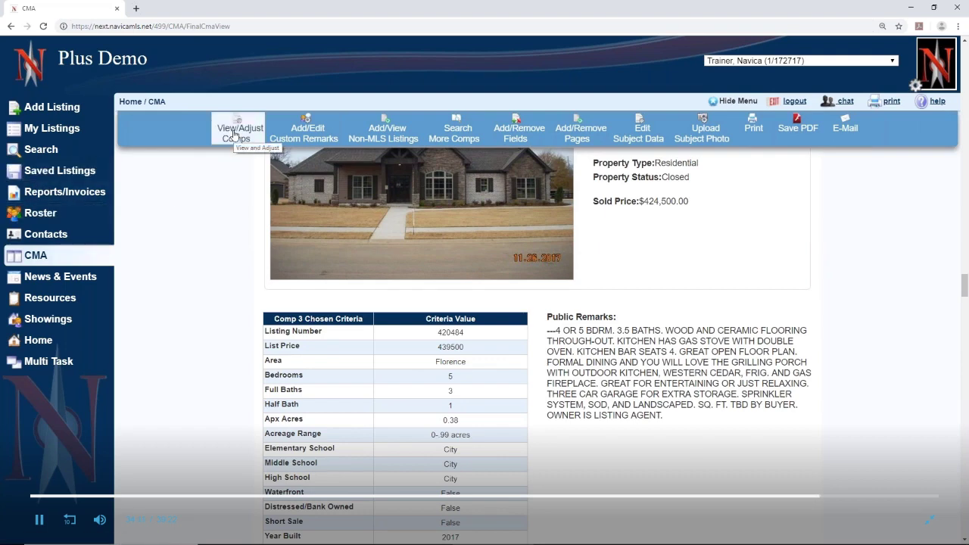
Start a custom remarks section with the heading 'Things to do to help sale!'
click(302, 132)
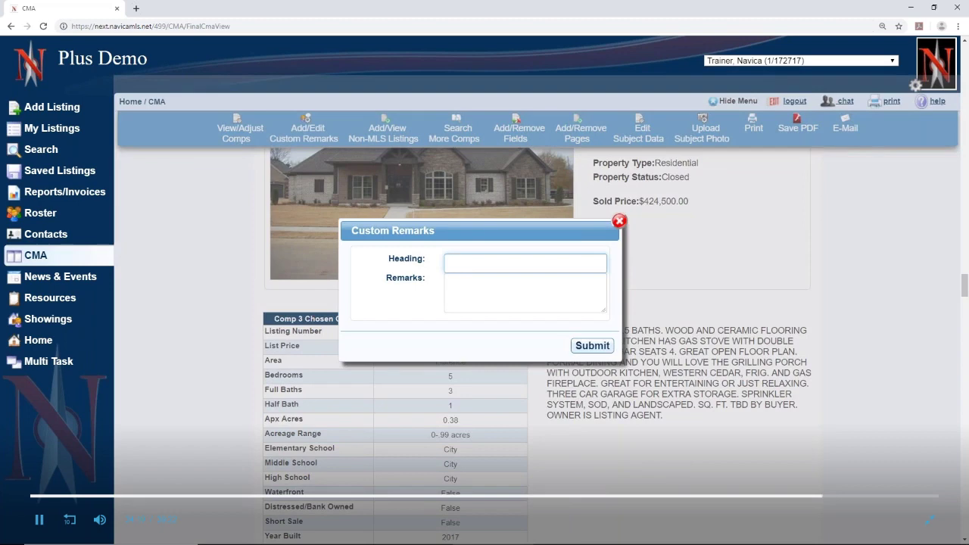
text(To high)
key(BackSpace)
key(BackSpace)
text(e)
key(BackSpace)
key(BackSpace)
key(BackSpace)
key(BackSpace)
key(BackSpace)
text(Thinss to do to help sale)
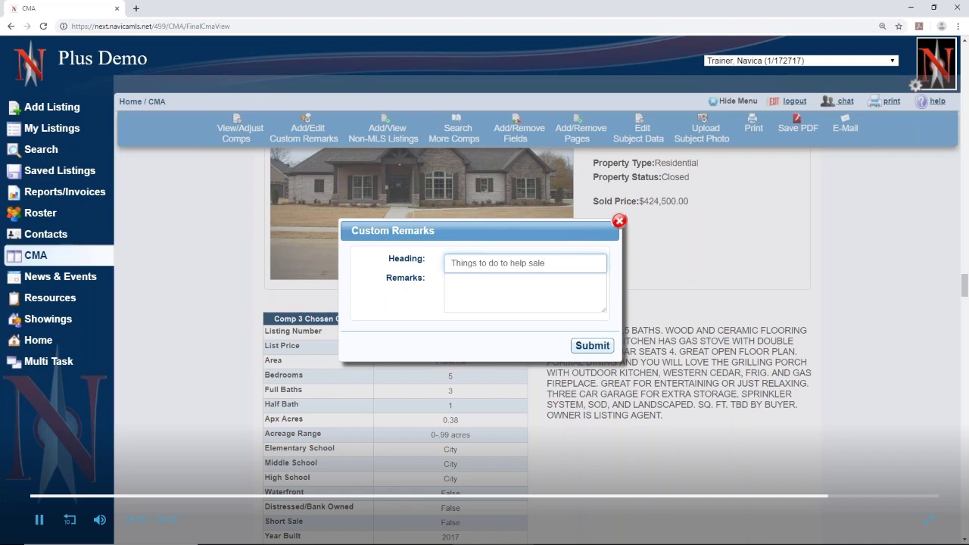
text(!)
Enter remarks Clean Garage, Clean Gutters, Pressure Wash Exterior and submit the section
click(513, 287)
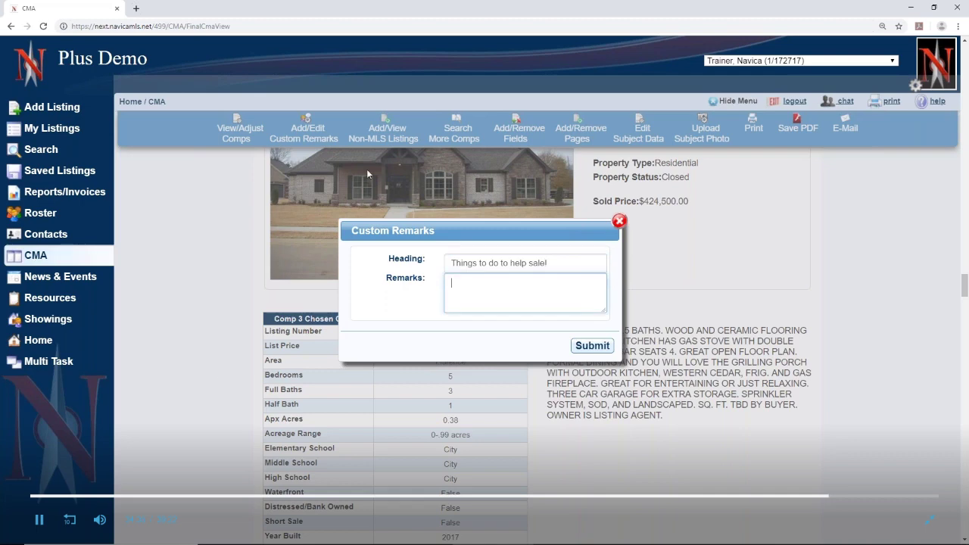
text(Clean Garage )
text(Clean Gu)
text(tters)
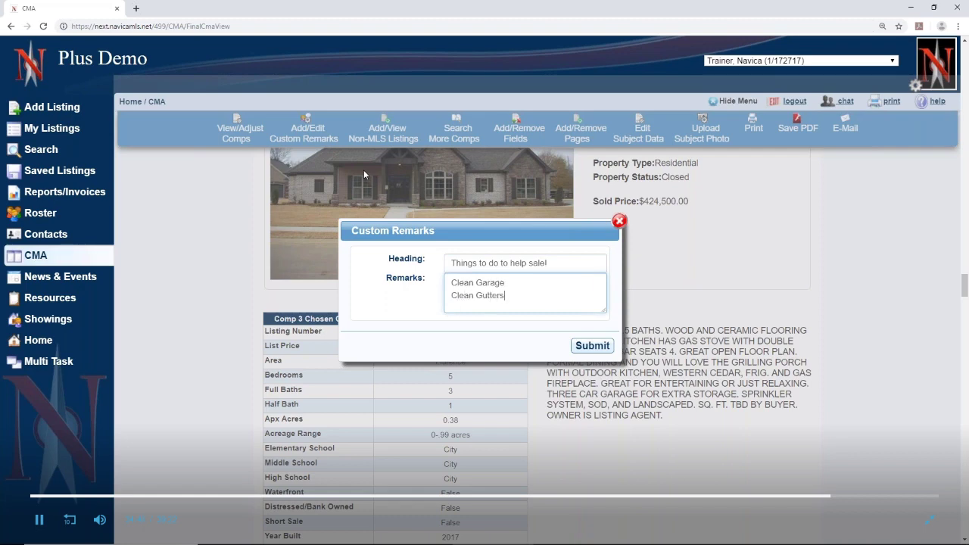
key(Return)
text(Pressure Was)
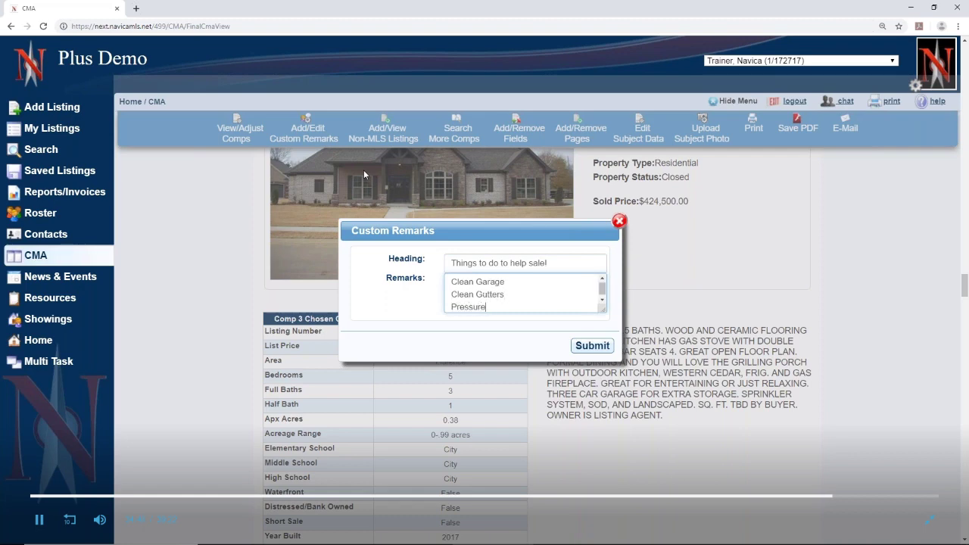
text(h ex)
key(BackSpace)
key(BackSpace)
text(Exterior)
click(593, 346)
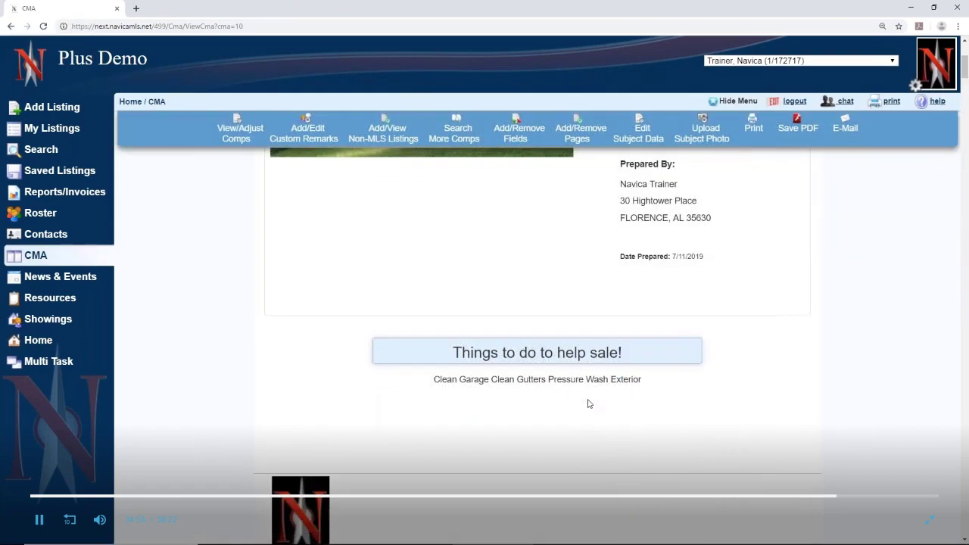
scroll(587, 403, down, 1)
drag(454, 350, 697, 357)
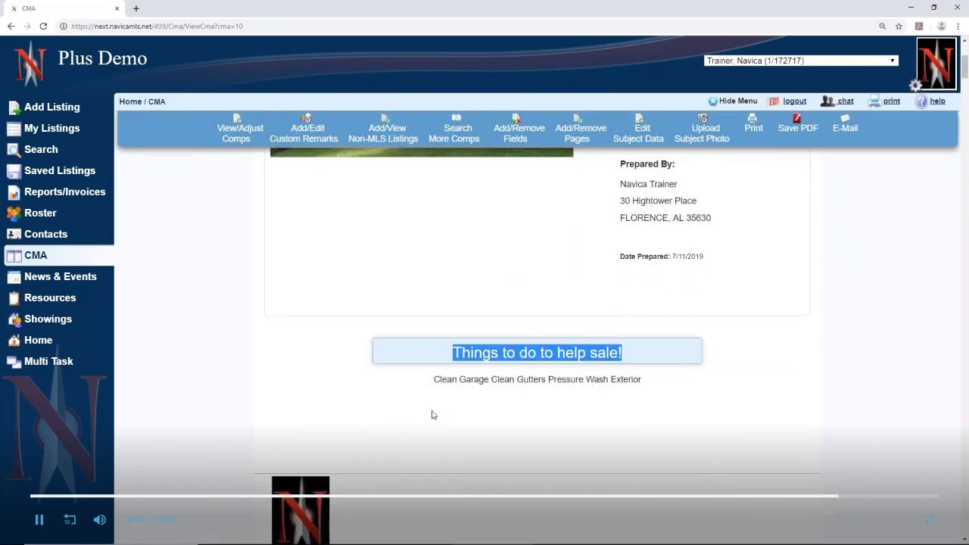
drag(420, 388, 744, 390)
click(795, 416)
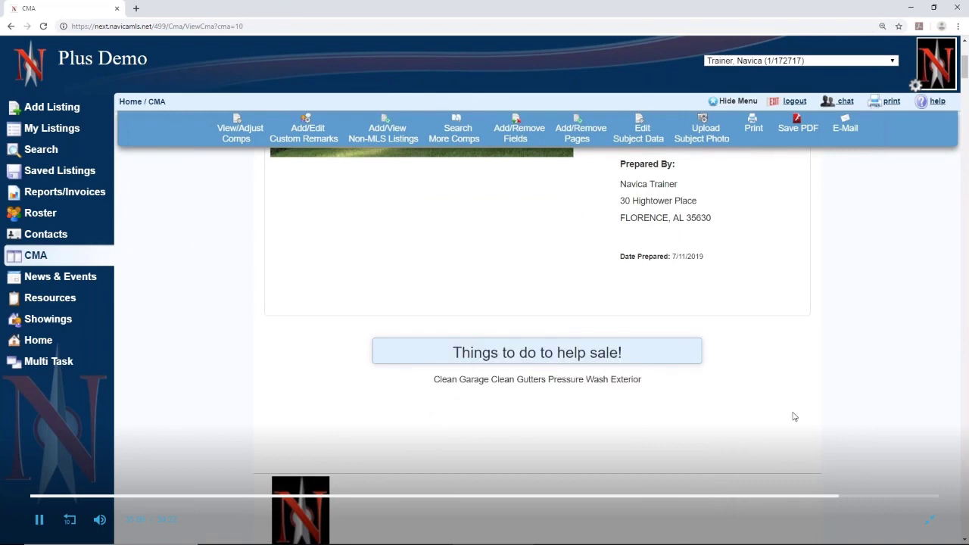
scroll(792, 411, up, 5)
scroll(587, 469, up, 2)
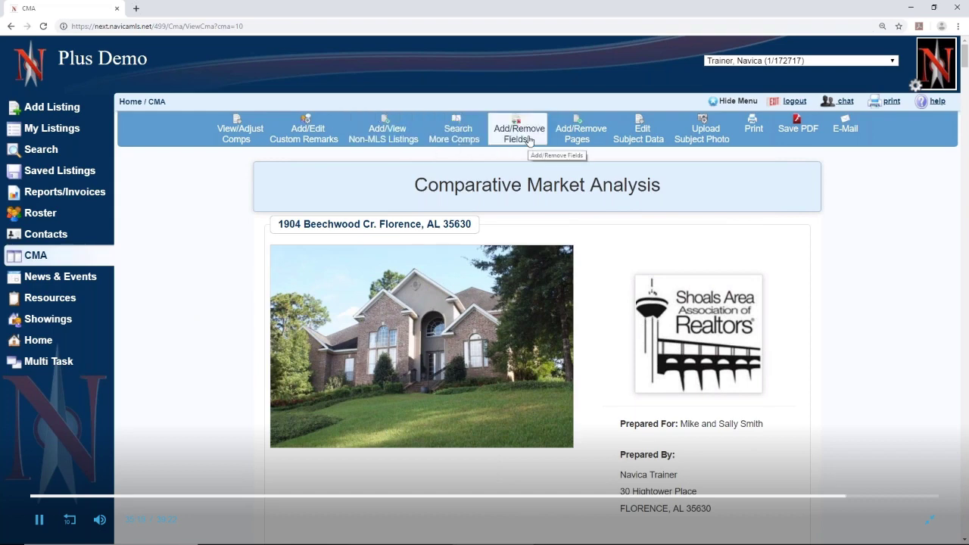
Tick Proceeds in the CMA Pages list and open its Edit settings
click(593, 137)
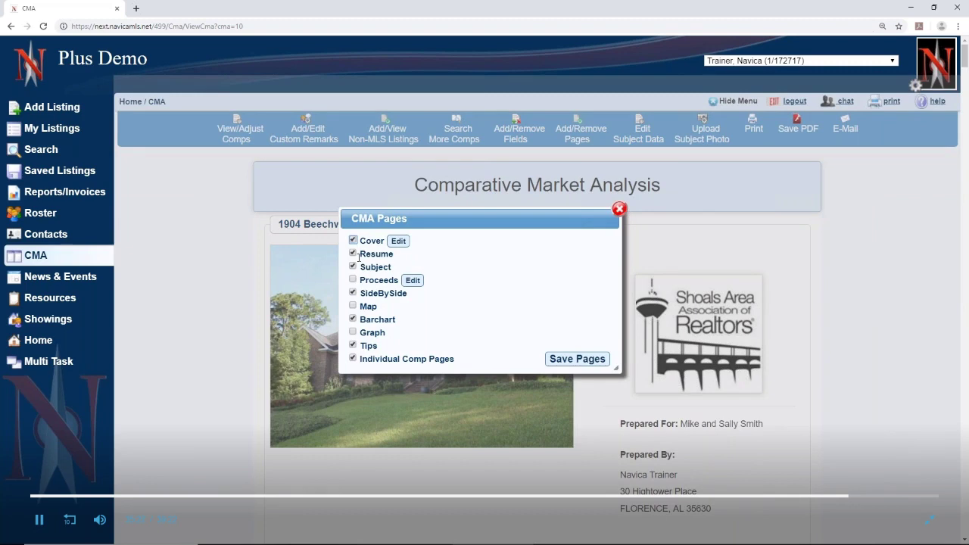
click(352, 280)
click(412, 281)
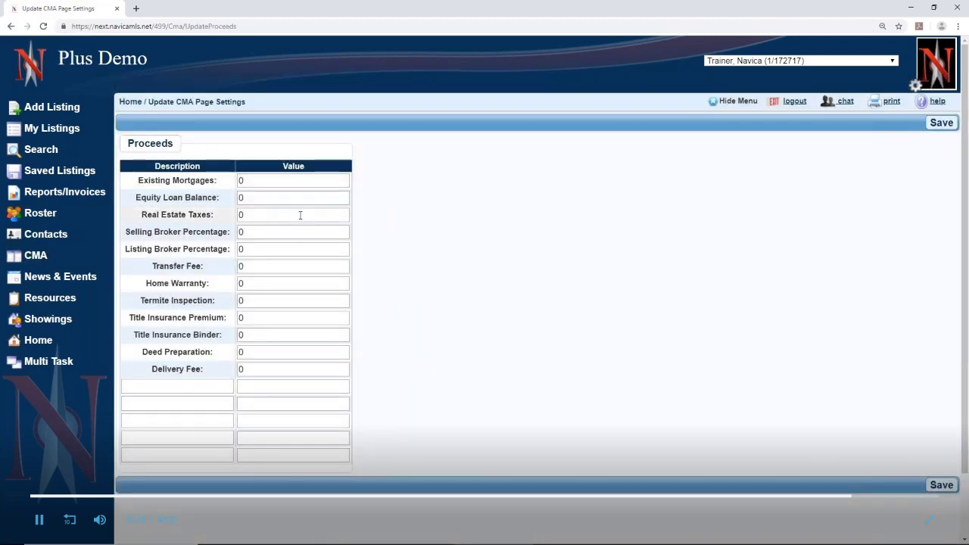
Save proceeds: 75000 mortgages, 3500 taxes, 3% each broker, 290 deed preparation
click(271, 181)
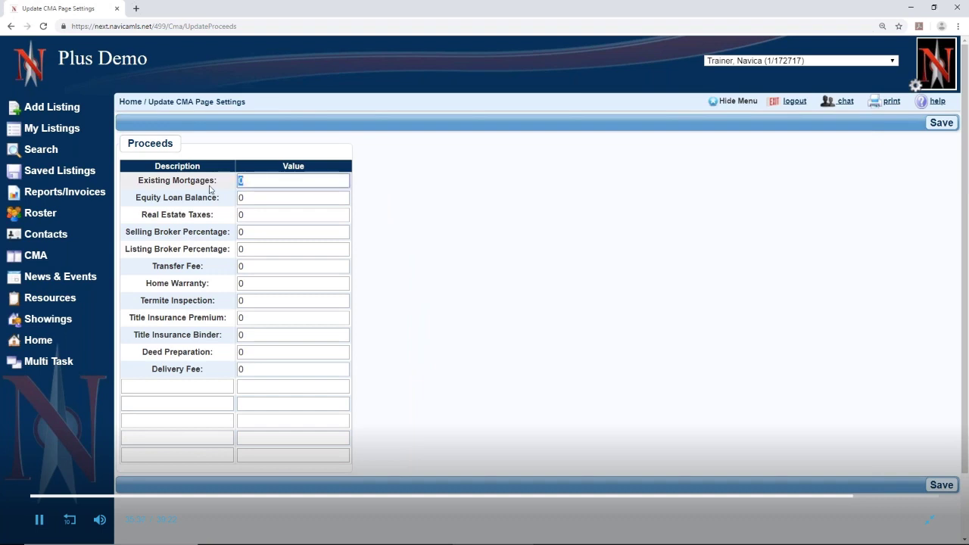
text(75000)
click(254, 197)
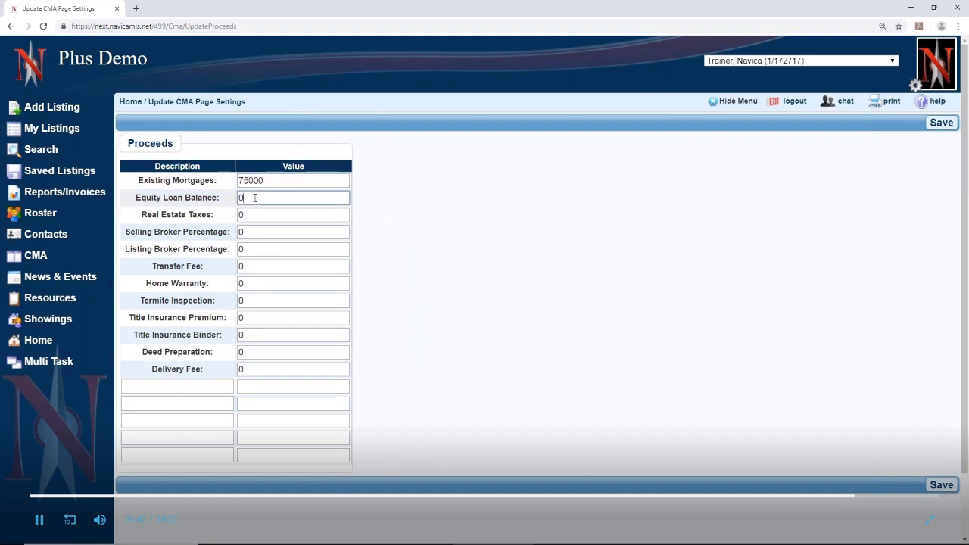
click(250, 215)
text(3500)
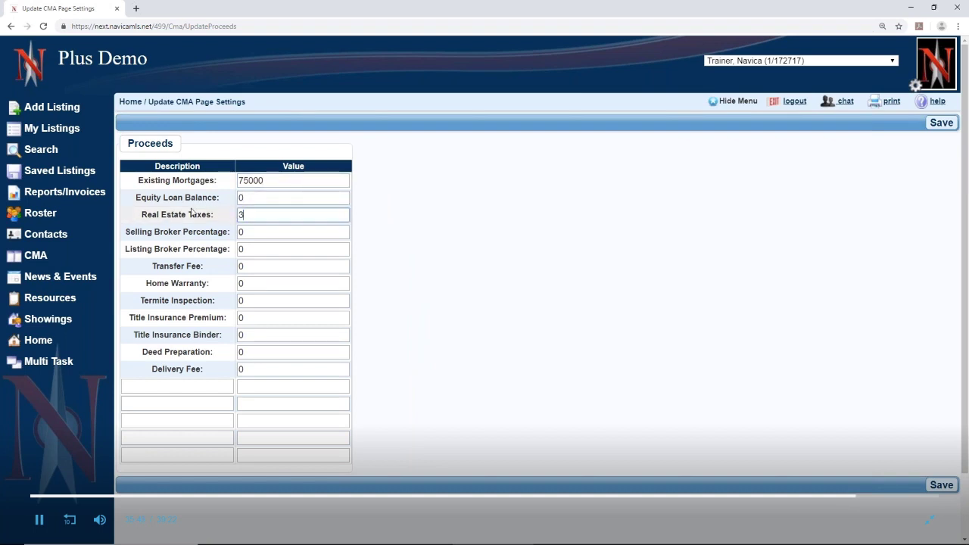
click(252, 235)
text(3)
click(264, 252)
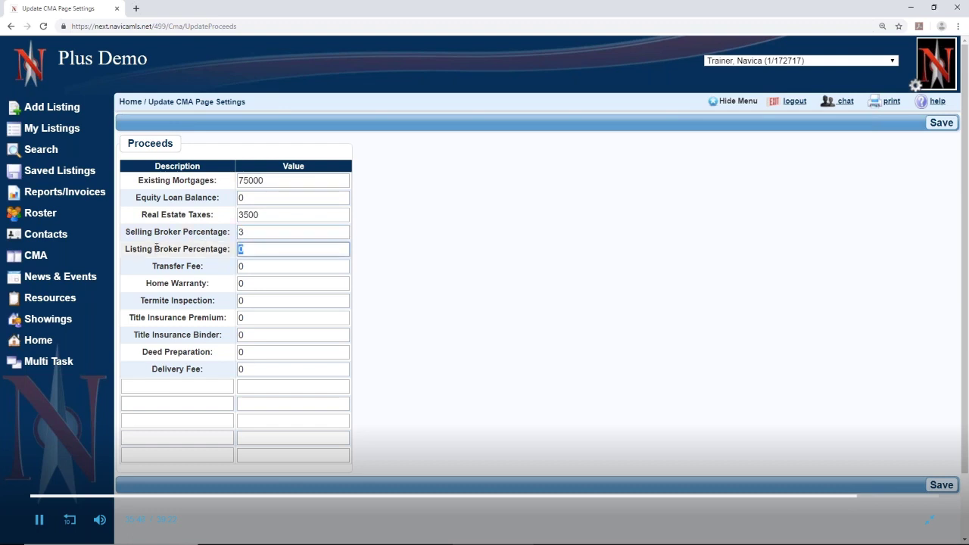
text(3)
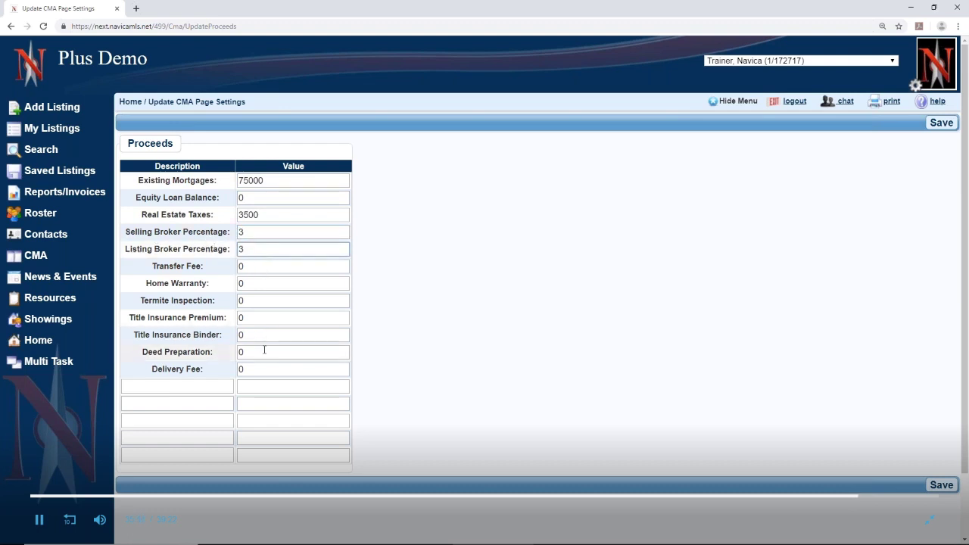
click(264, 350)
text(2)
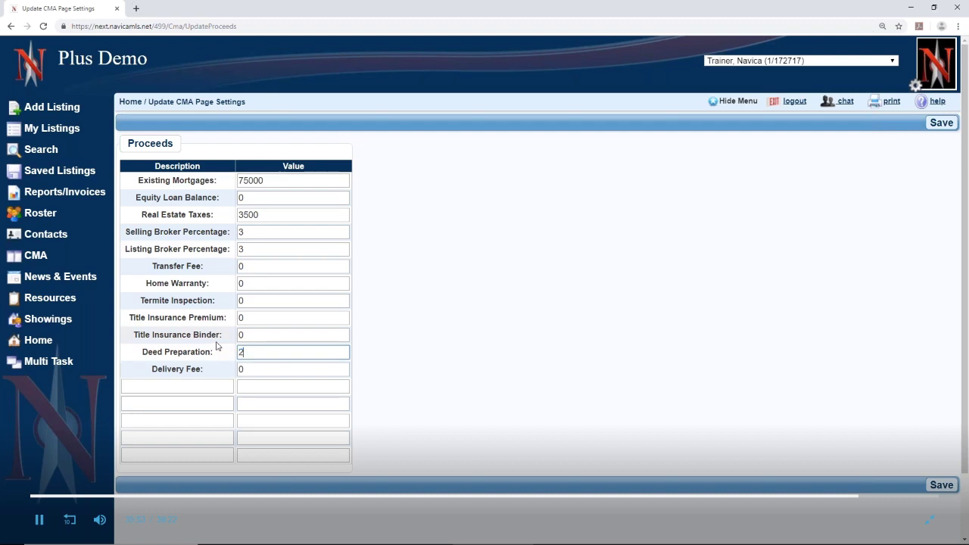
text(90)
click(935, 487)
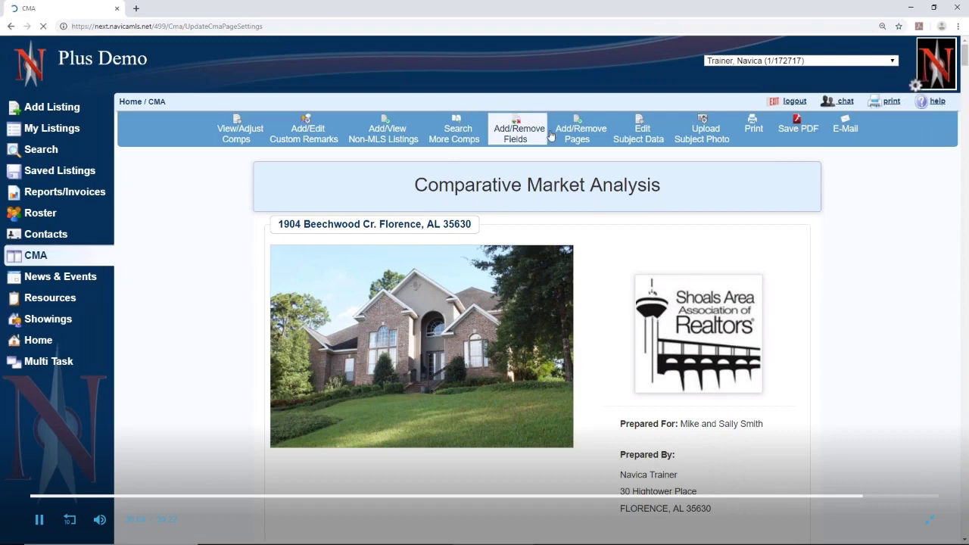
Add the Graph page to the CMA's page selection, without Individual Comp Pages, and save it
click(568, 135)
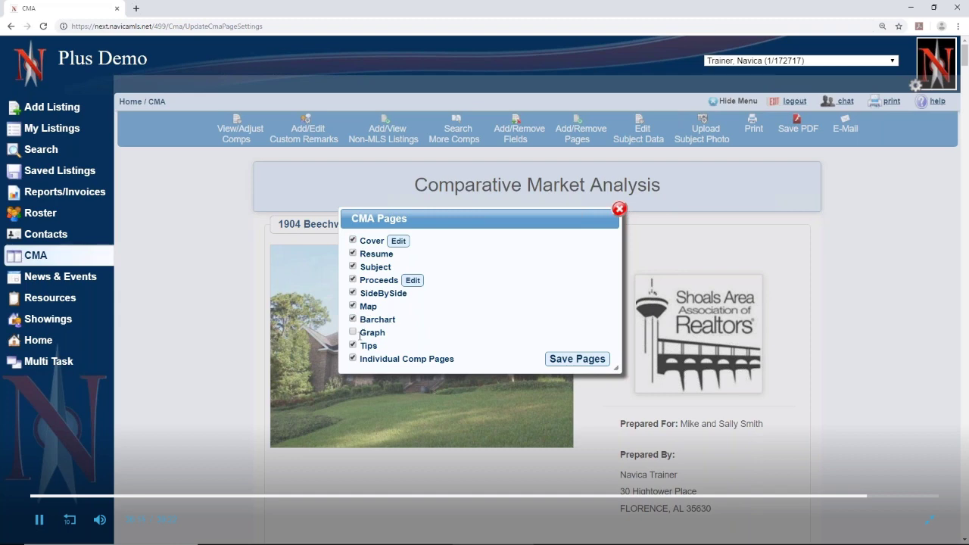
click(353, 332)
click(599, 362)
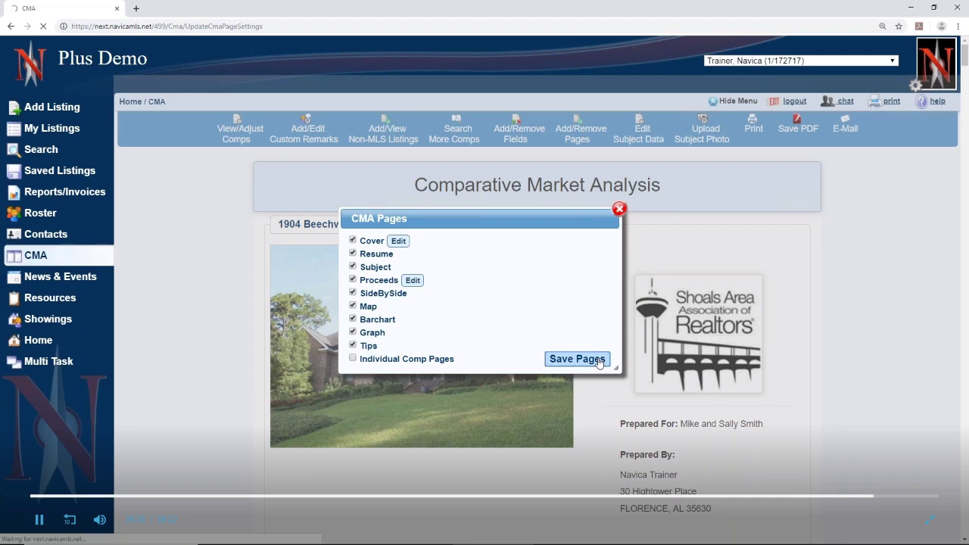
scroll(599, 362, down, 4)
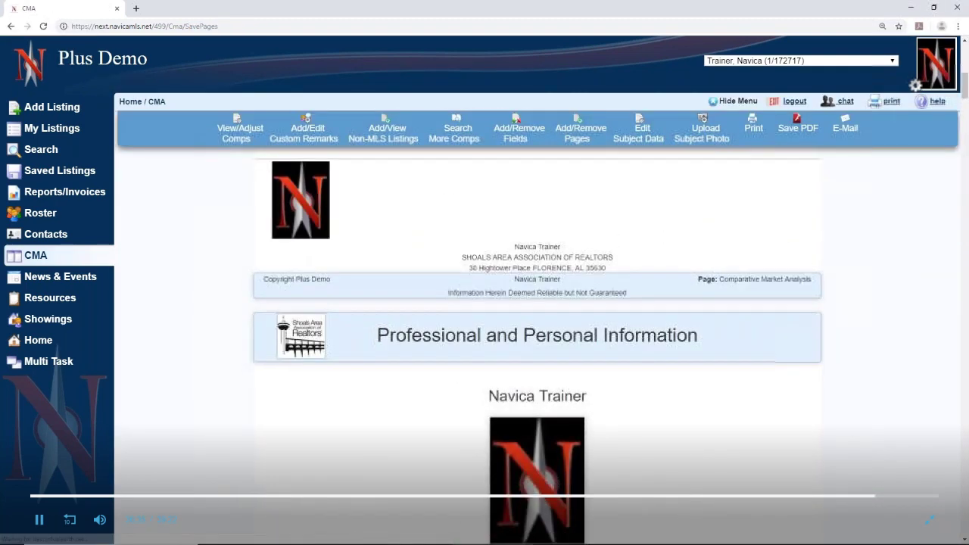
scroll(538, 341, down, 15)
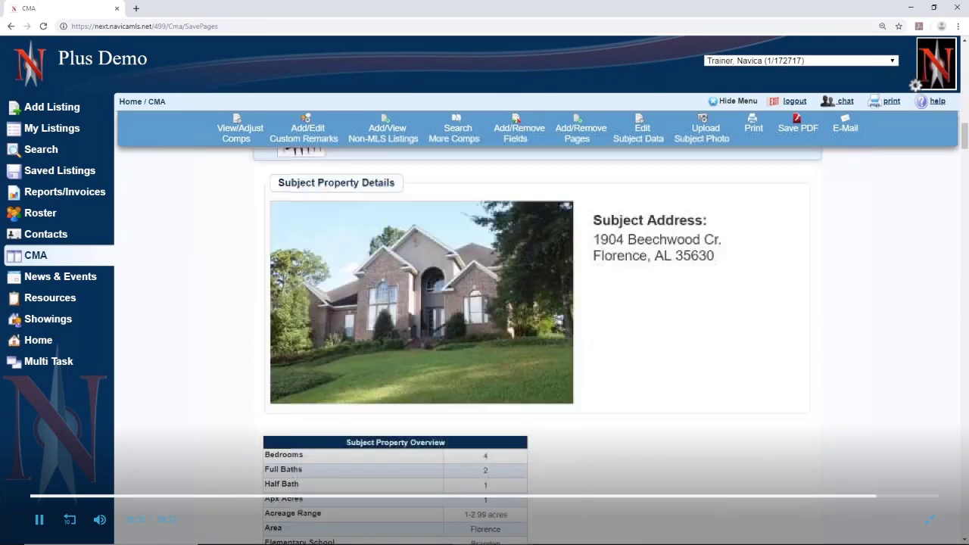
scroll(537, 341, down, 15)
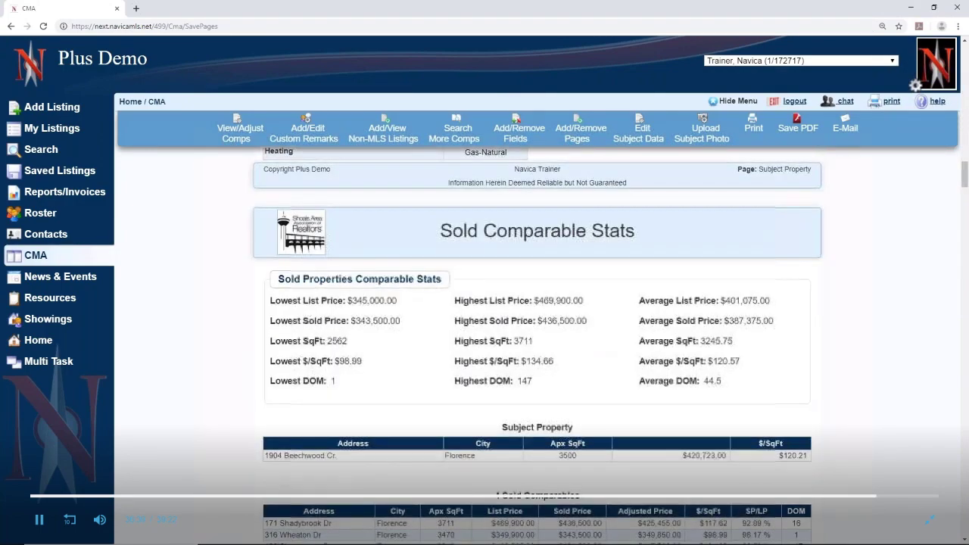
scroll(538, 341, down, 15)
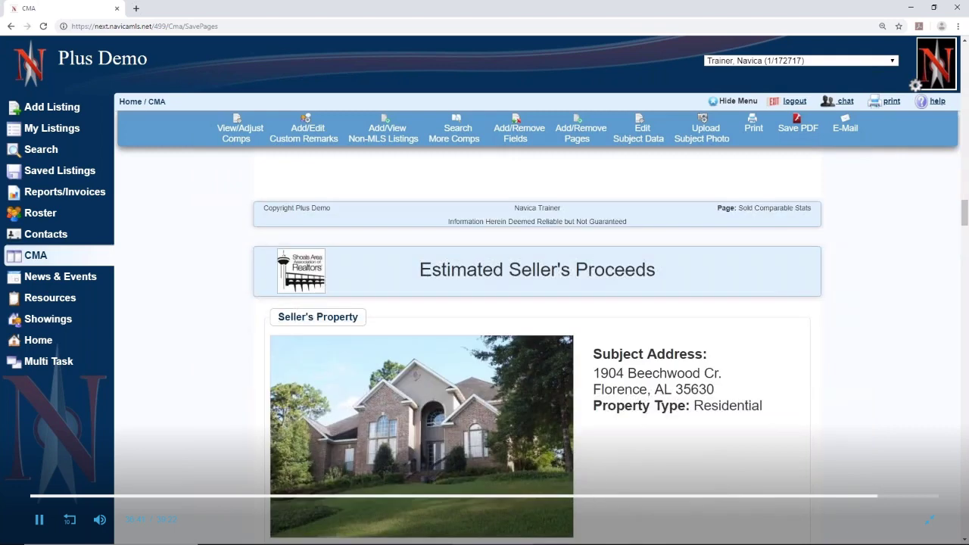
scroll(538, 341, down, 3)
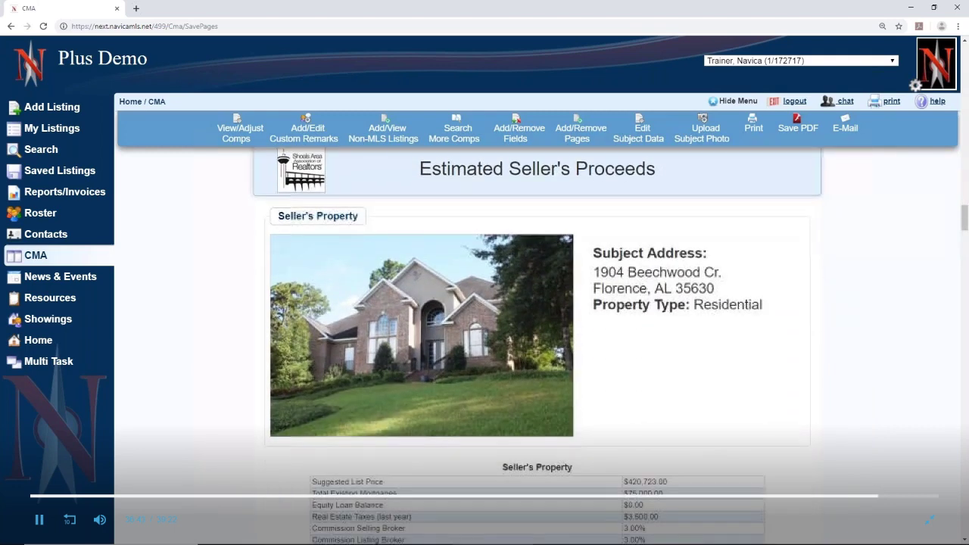